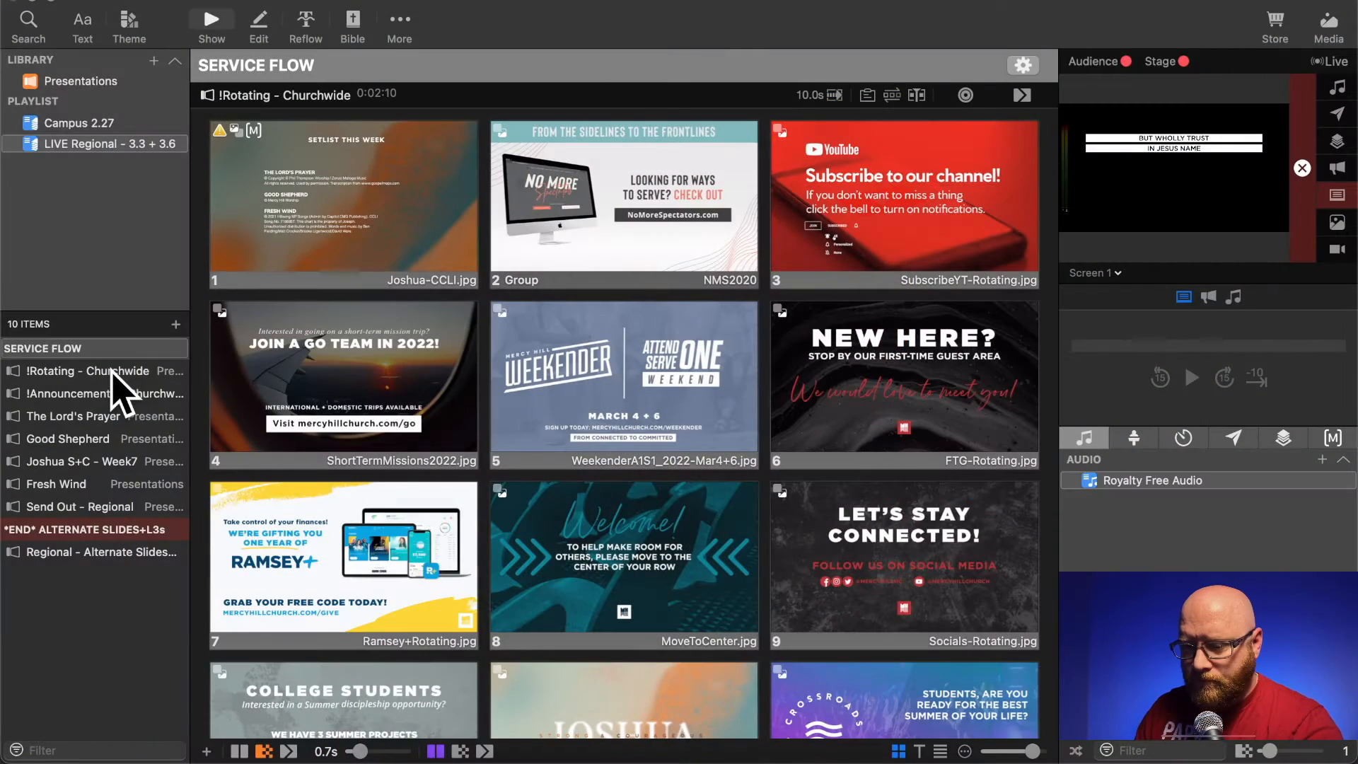
# - In the LIVE Regional - 3.3 + 3.6 playlist, remove the missing Macro action from the first slide of !Rotating - Churchwide
pyautogui.click(29, 144)
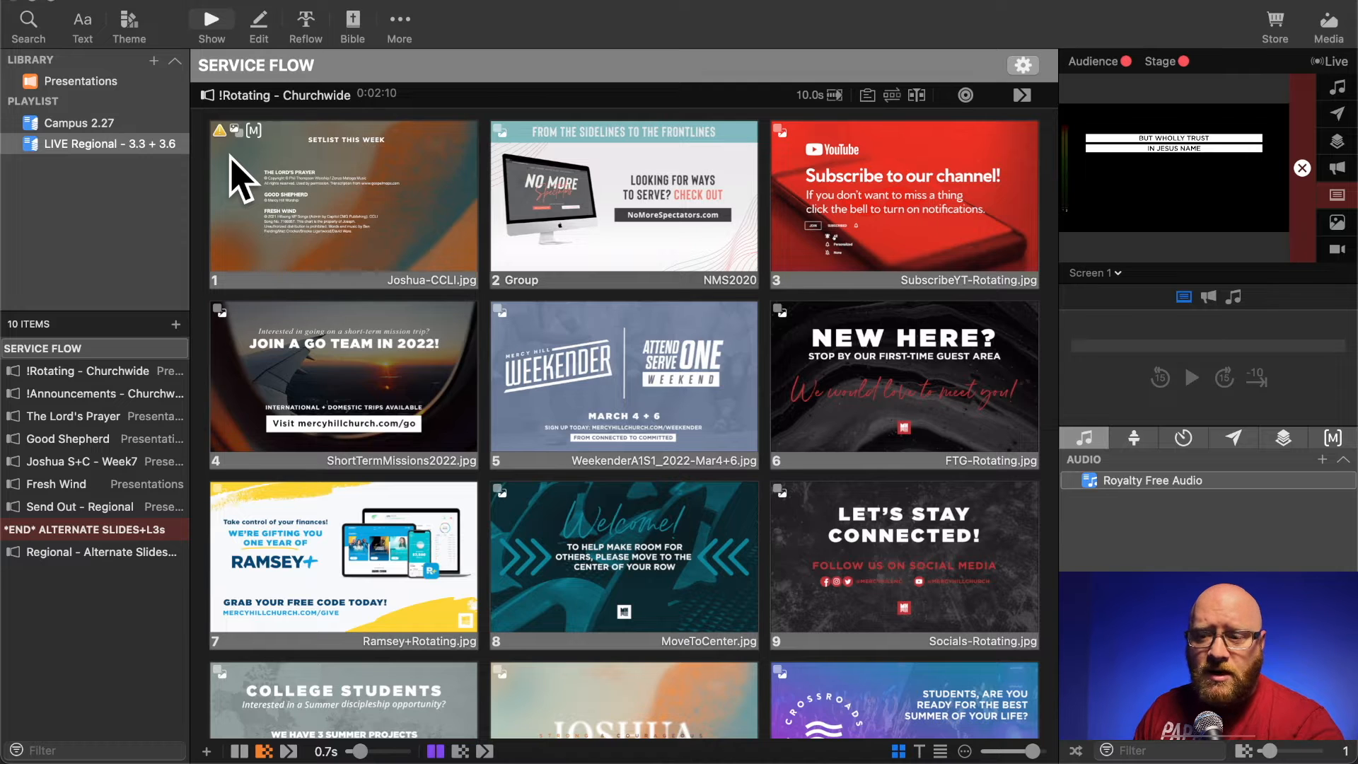
pyautogui.rightClick(262, 158)
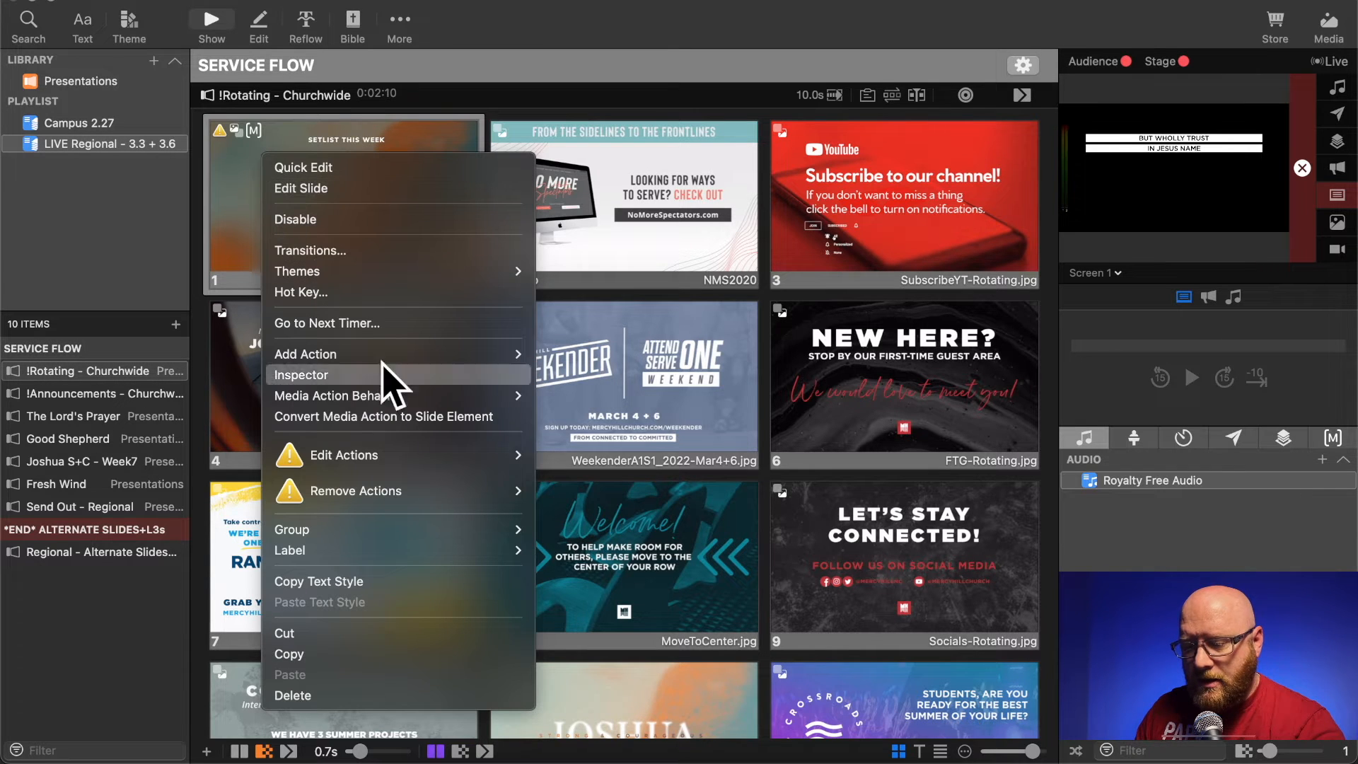
pyautogui.moveTo(455, 494)
pyautogui.click(598, 518)
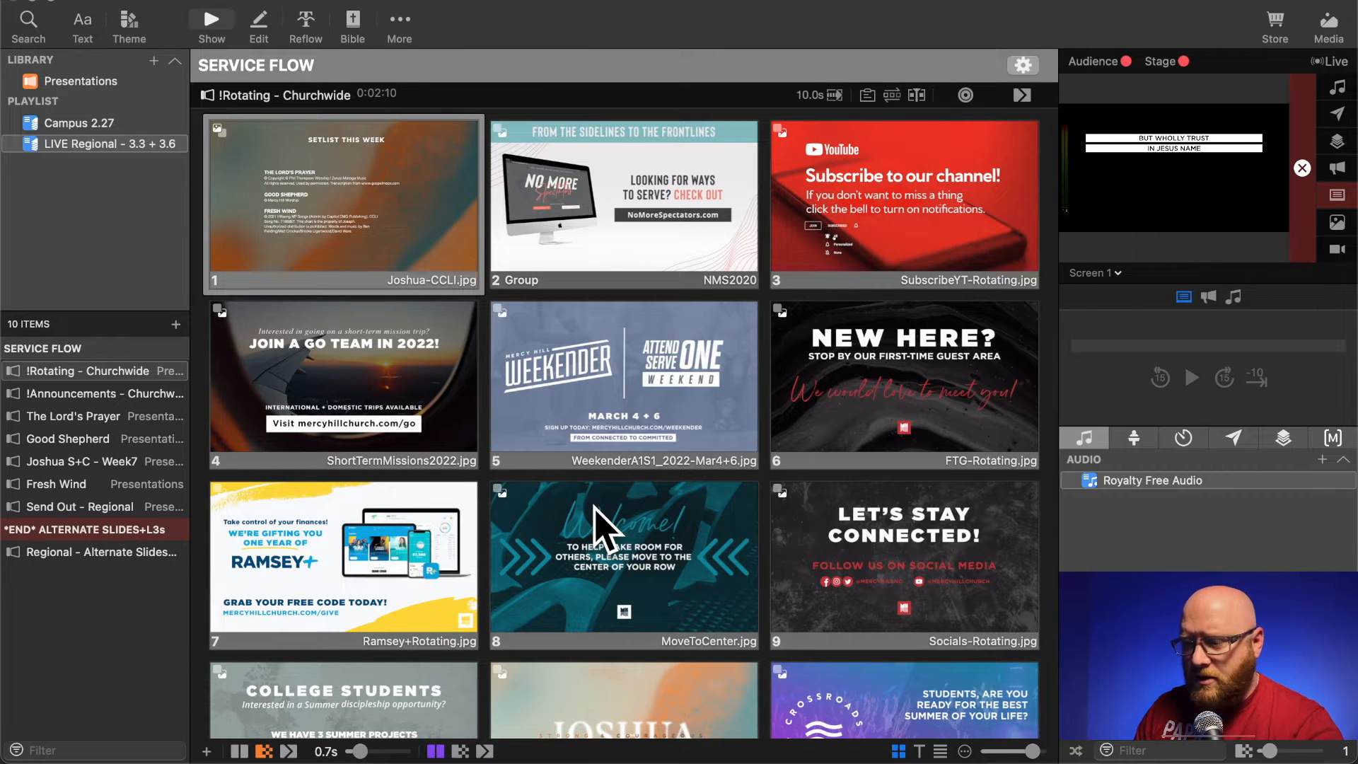
# - Remove the missing Macro action from the NewCountdown-Bb.mov slide in !Announcements - Churchwide
pyautogui.scroll(-5, 736, 628)
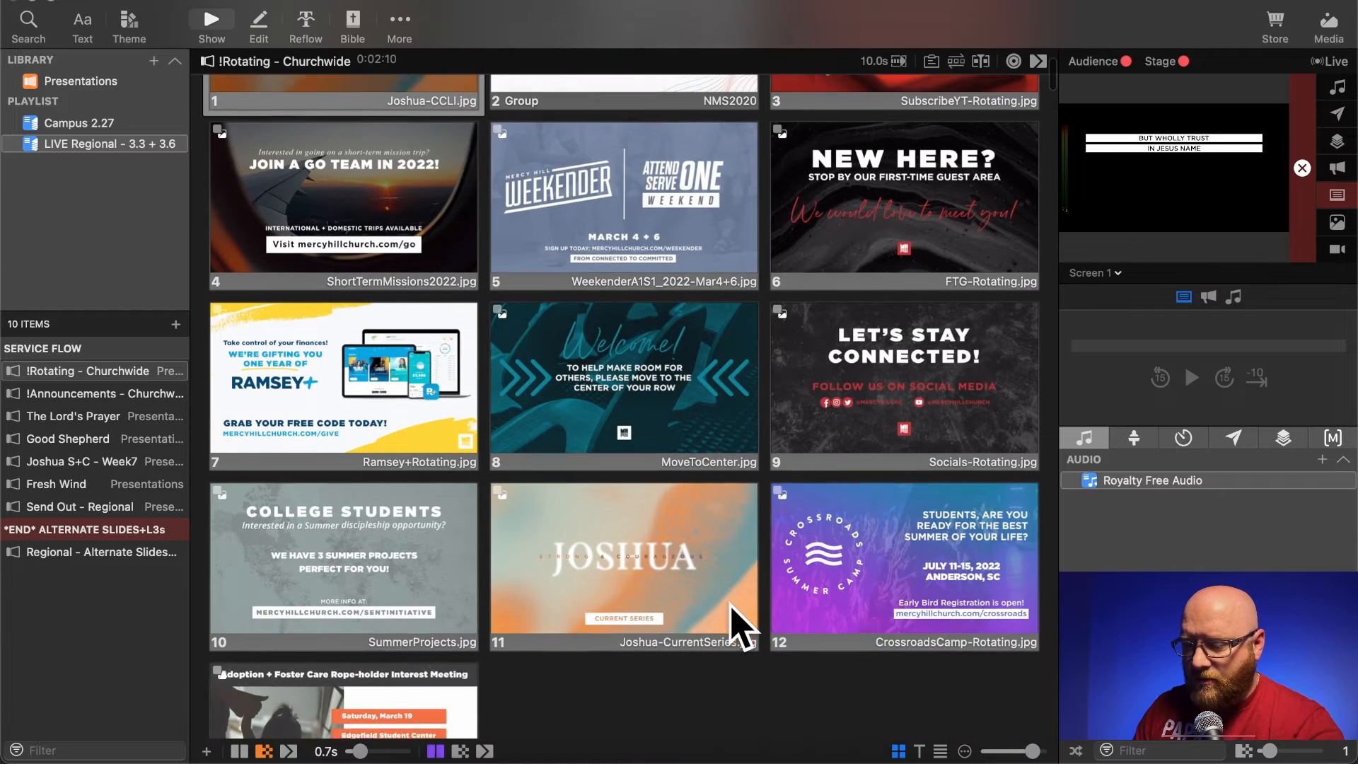
pyautogui.scroll(-8, 736, 628)
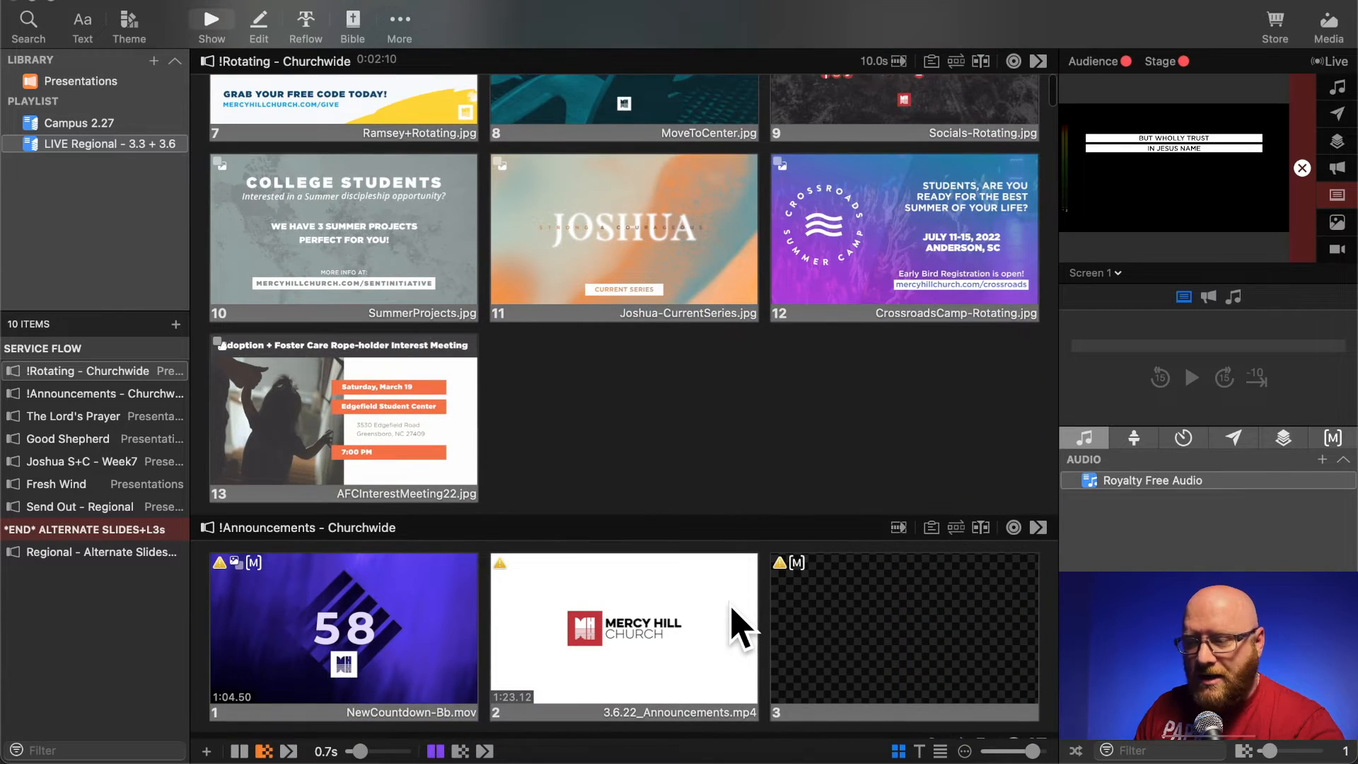
pyautogui.scroll(-5, 736, 628)
pyautogui.scroll(-8, 736, 627)
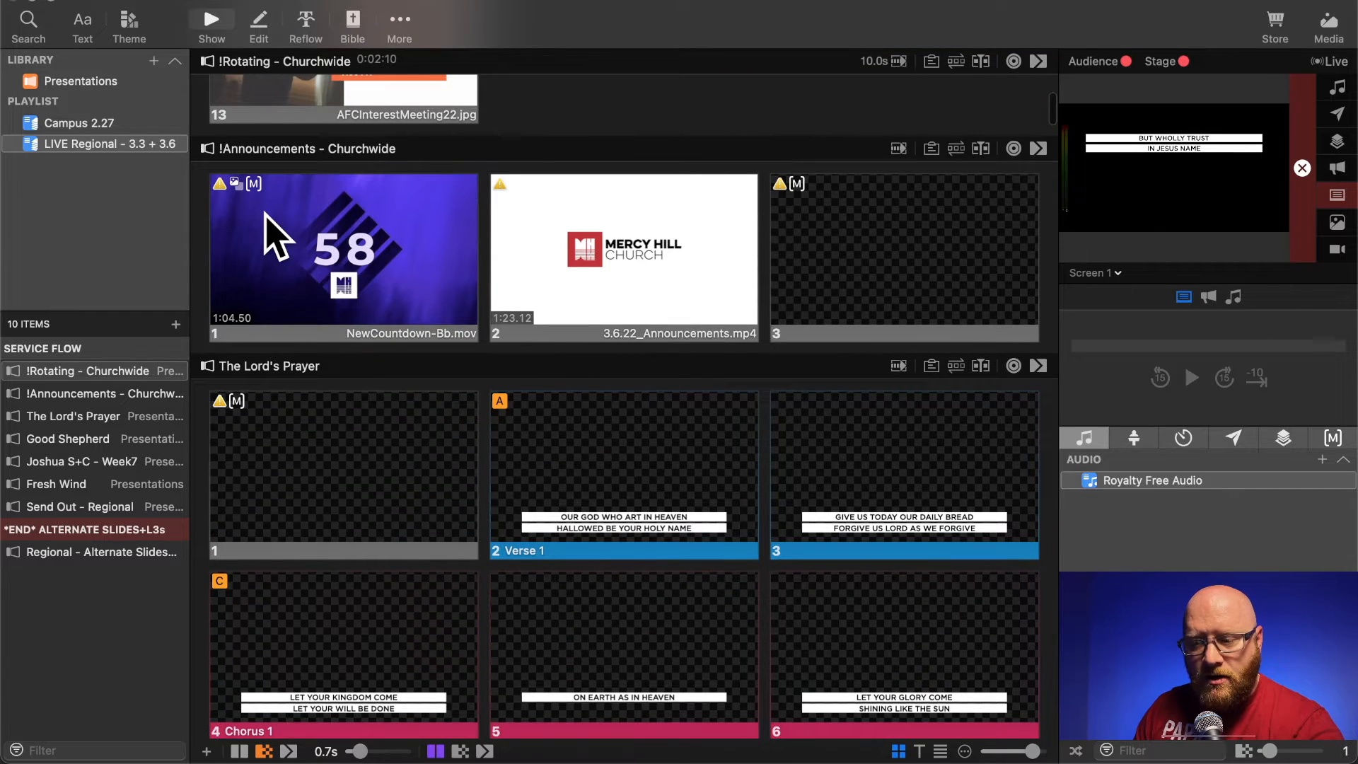
pyautogui.rightClick(272, 234)
pyautogui.moveTo(470, 545)
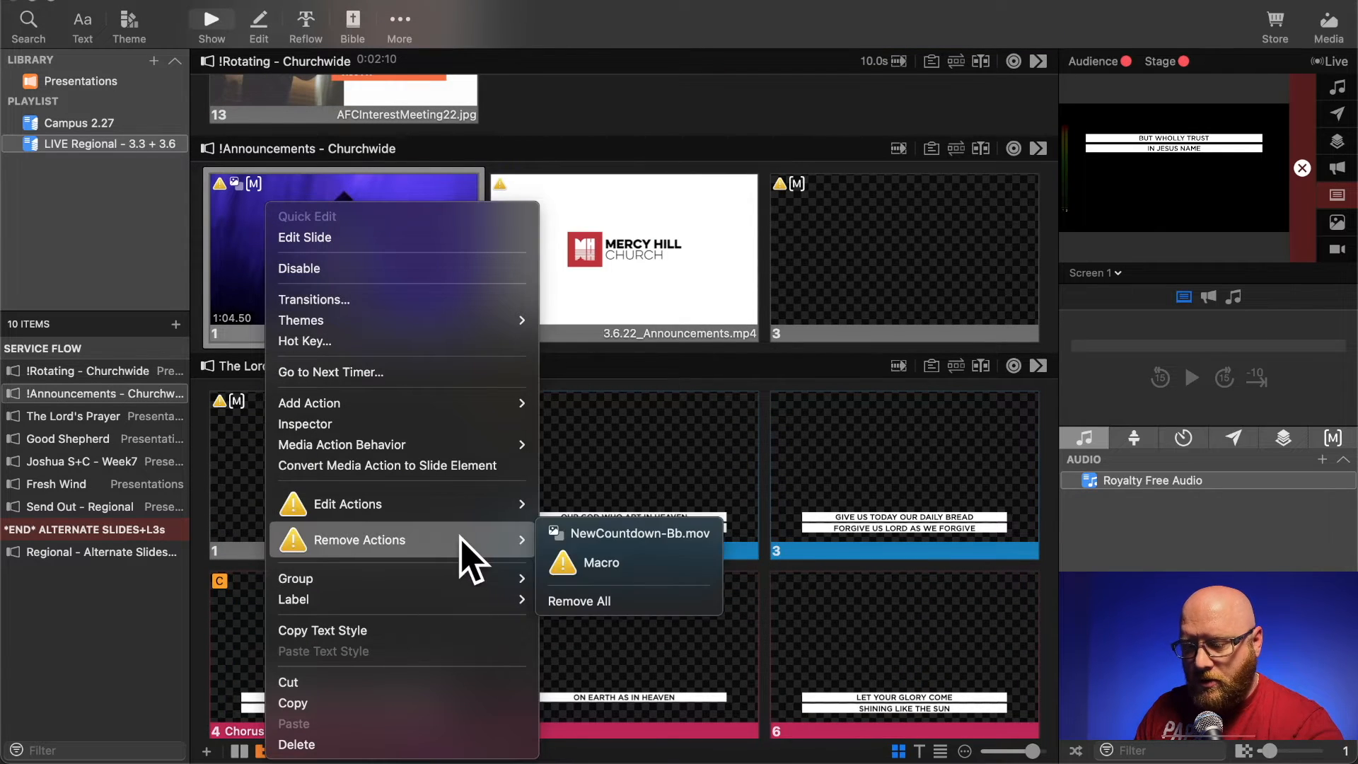
pyautogui.click(578, 564)
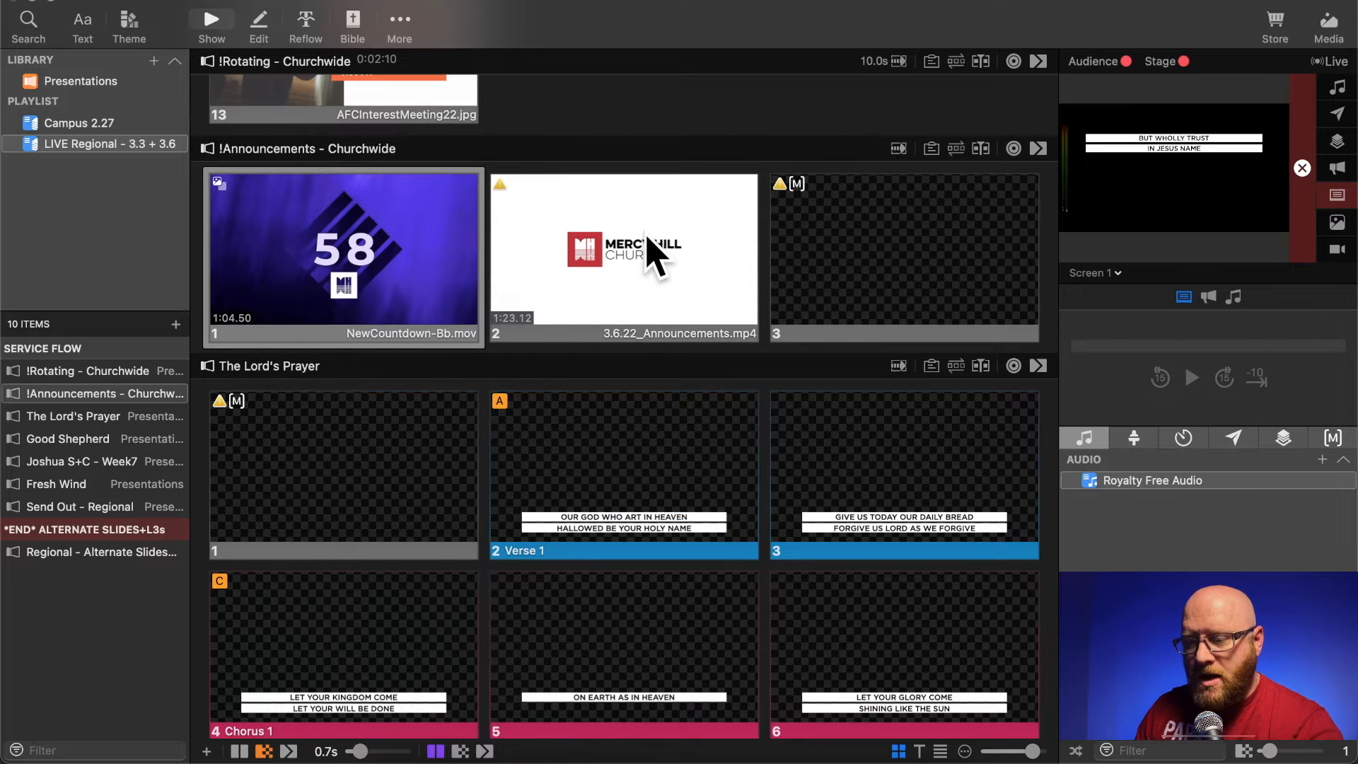
# - Remove the action marked with a warning from the 3.6.22_Announcements.mp4 slide, keeping its video
pyautogui.rightClick(532, 205)
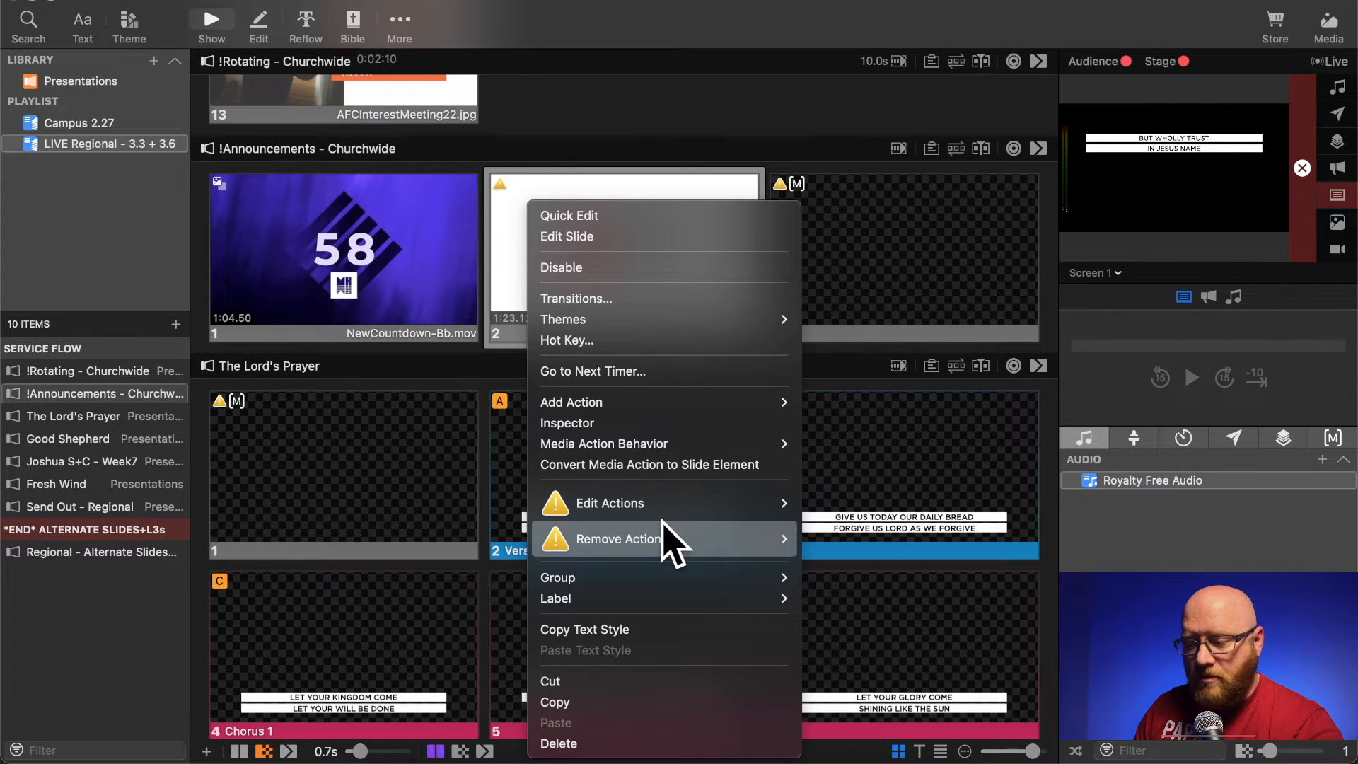
pyautogui.moveTo(697, 542)
pyautogui.click(865, 544)
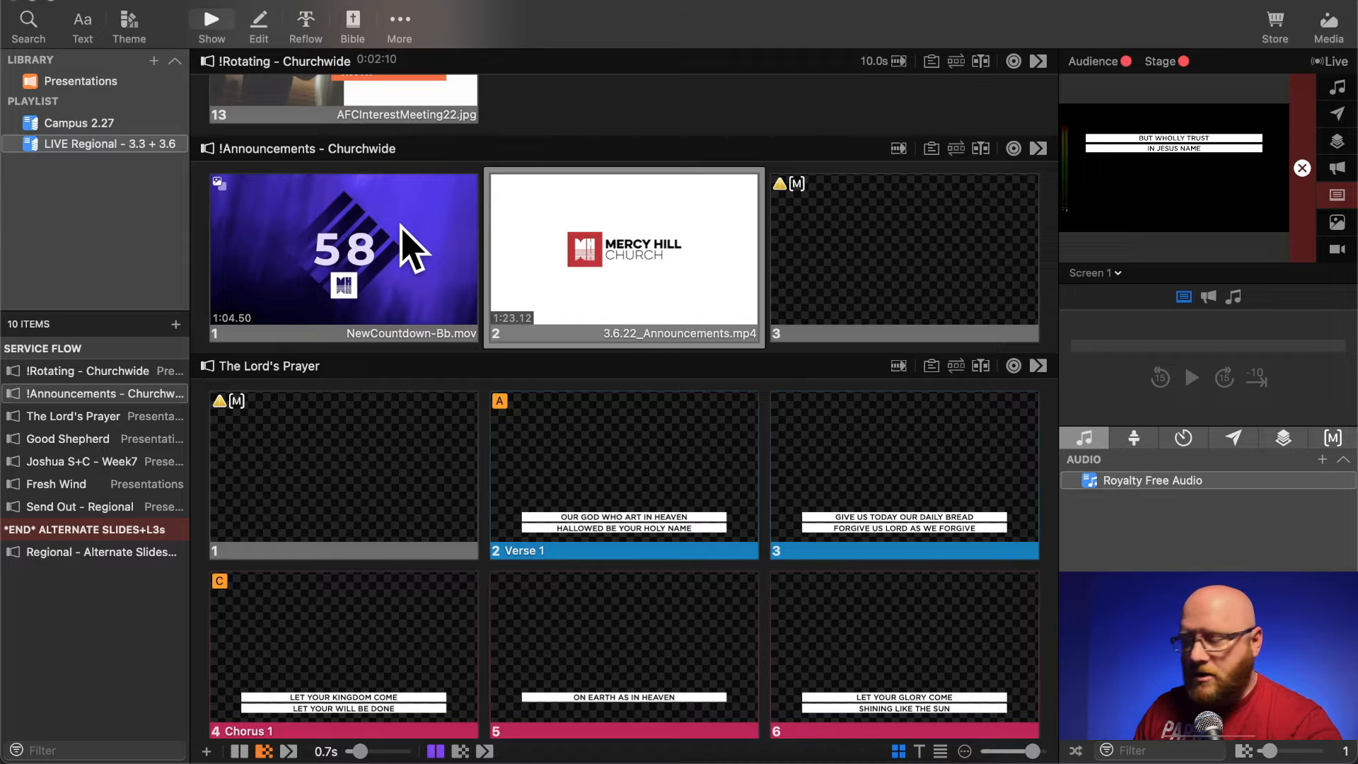
# - Check the countdown slide's media action behavior and give the slide a Go to Next timer of 0 seconds
pyautogui.rightClick(412, 247)
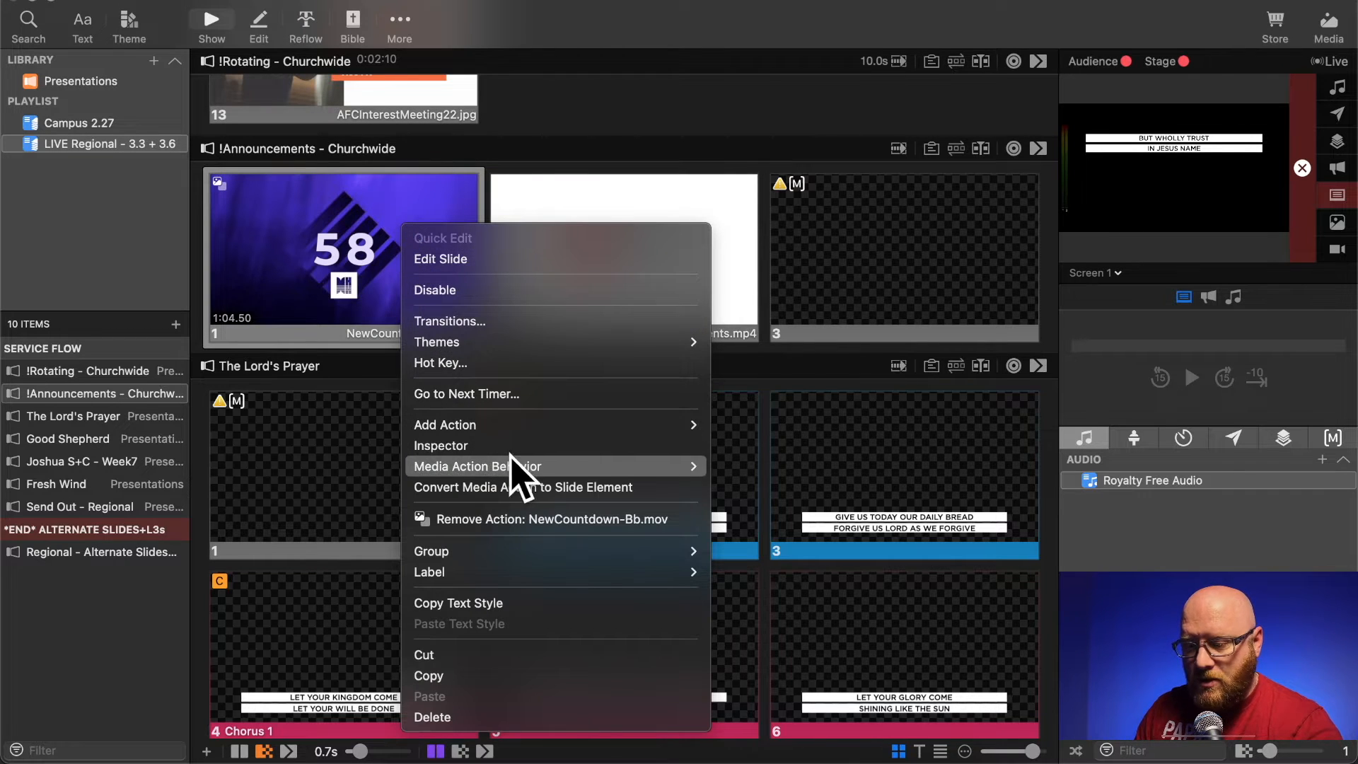
pyautogui.moveTo(514, 463)
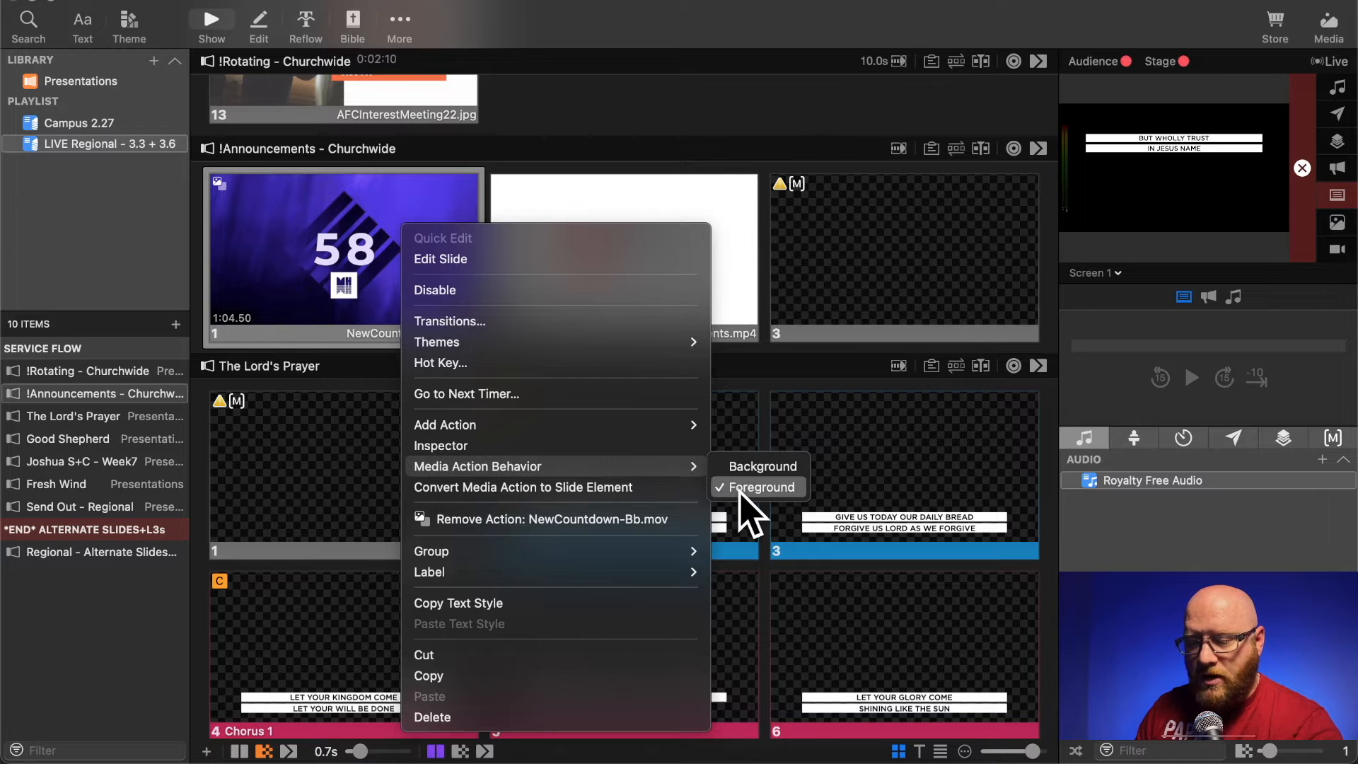
pyautogui.click(605, 396)
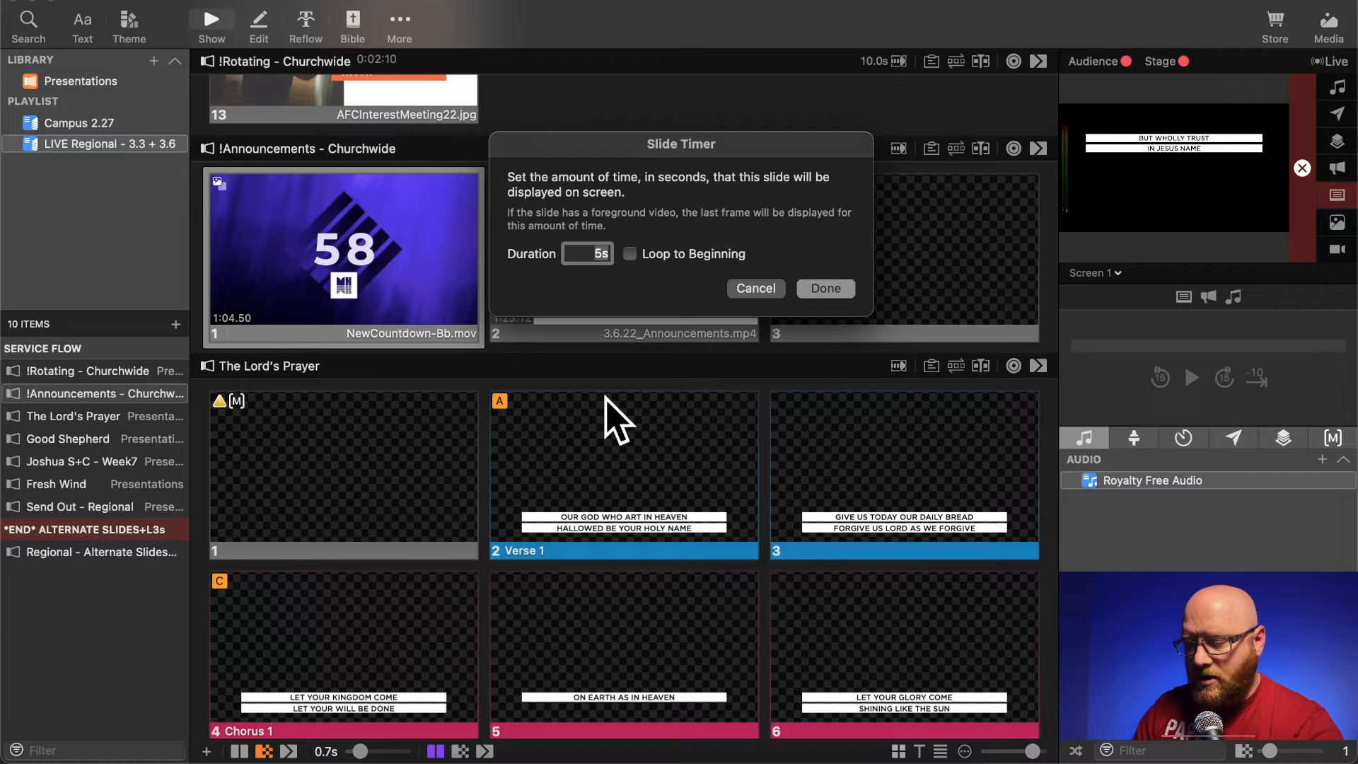
pyautogui.write('0')
pyautogui.press('Return')
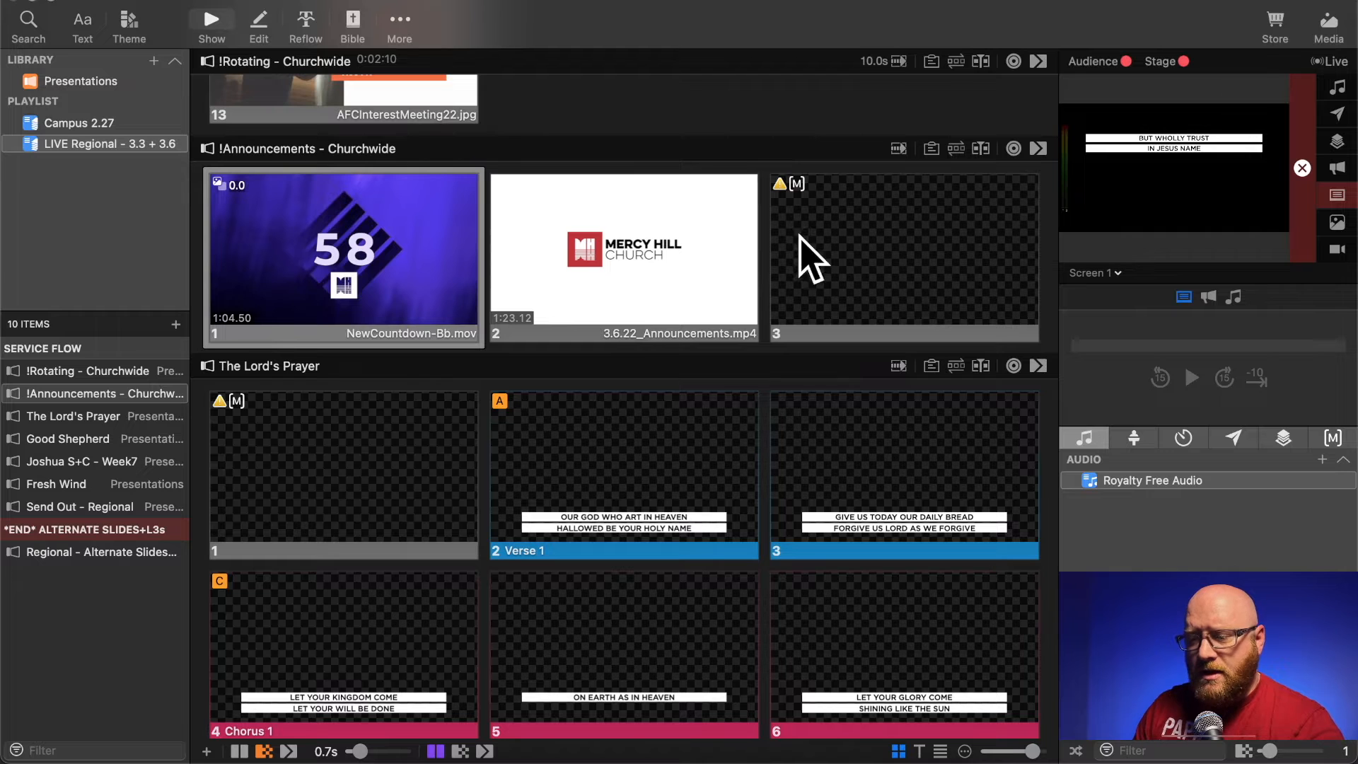
# - On the blank third slide of !Announcements - Churchwide, remove the Macro action and add a Clear All clear-group action
pyautogui.rightClick(837, 239)
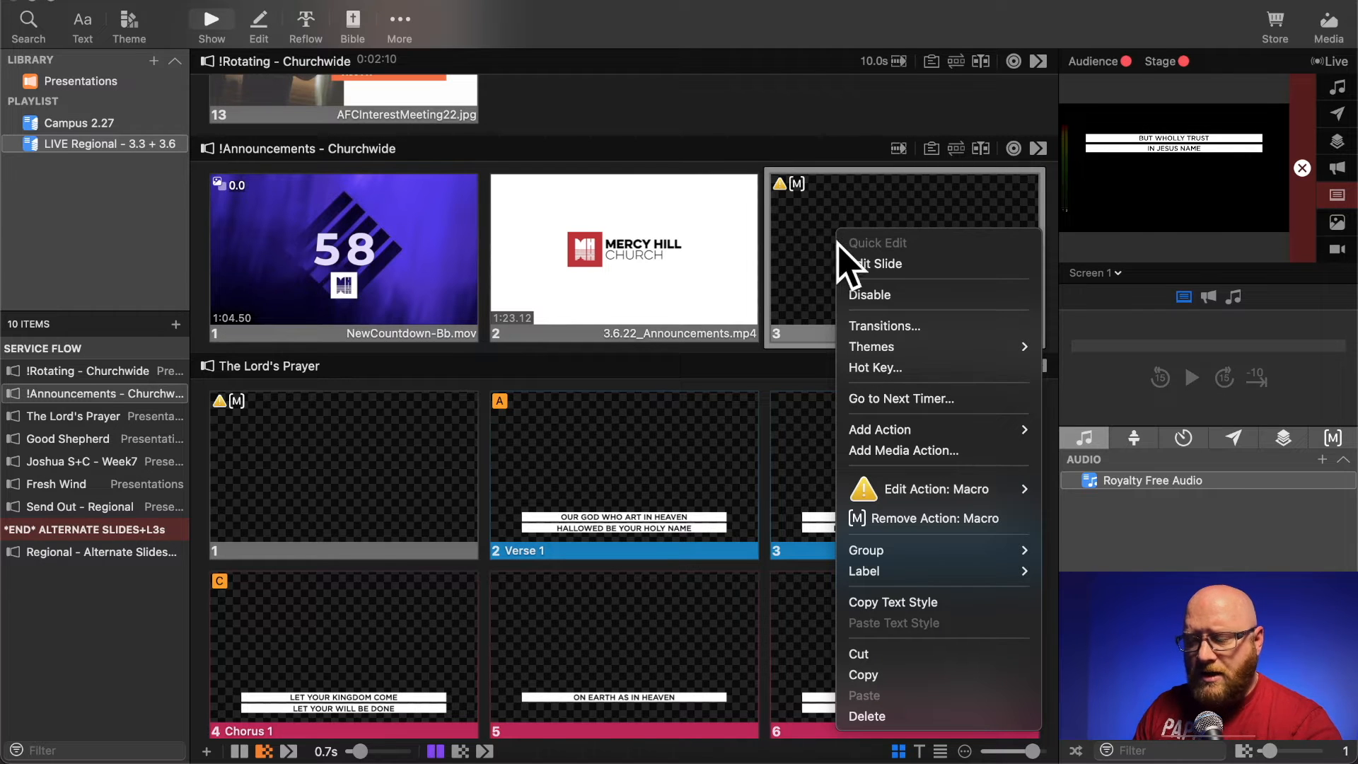
pyautogui.moveTo(955, 495)
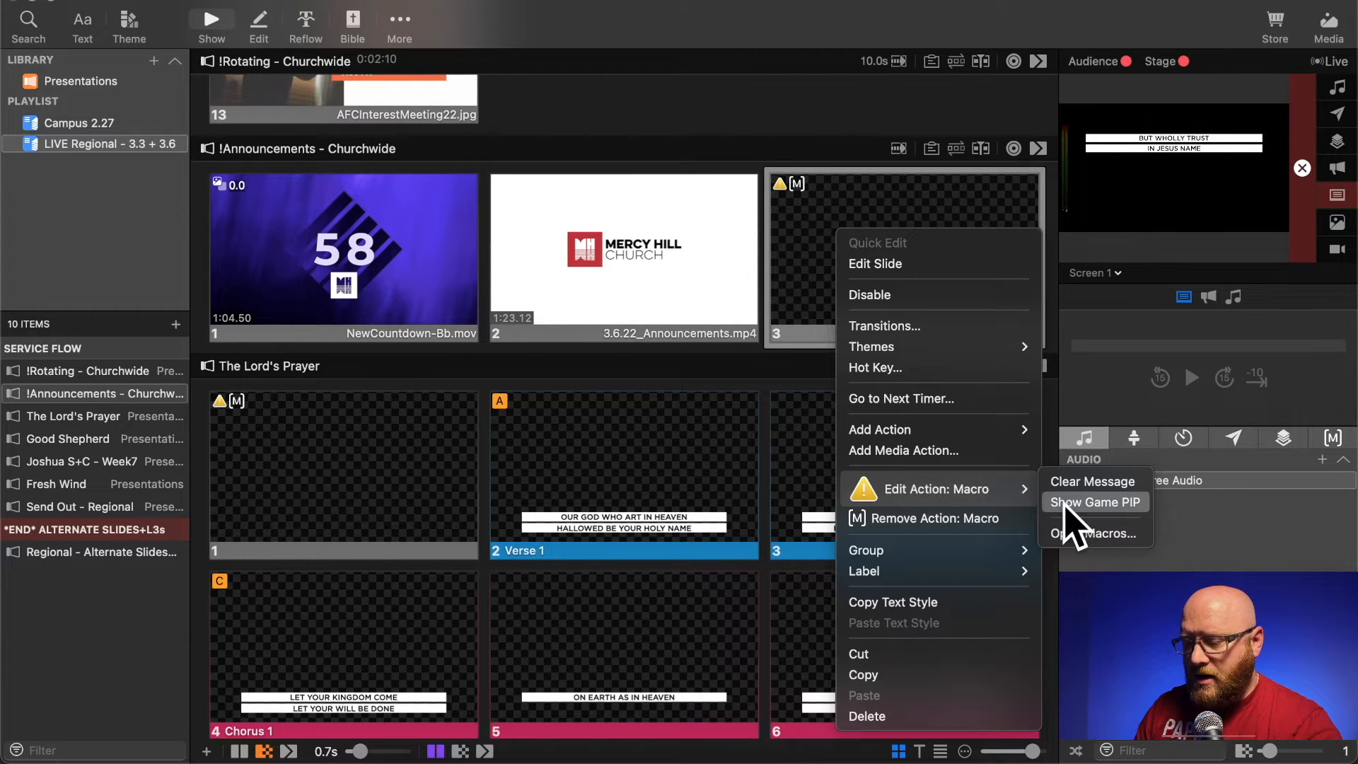
pyautogui.click(983, 522)
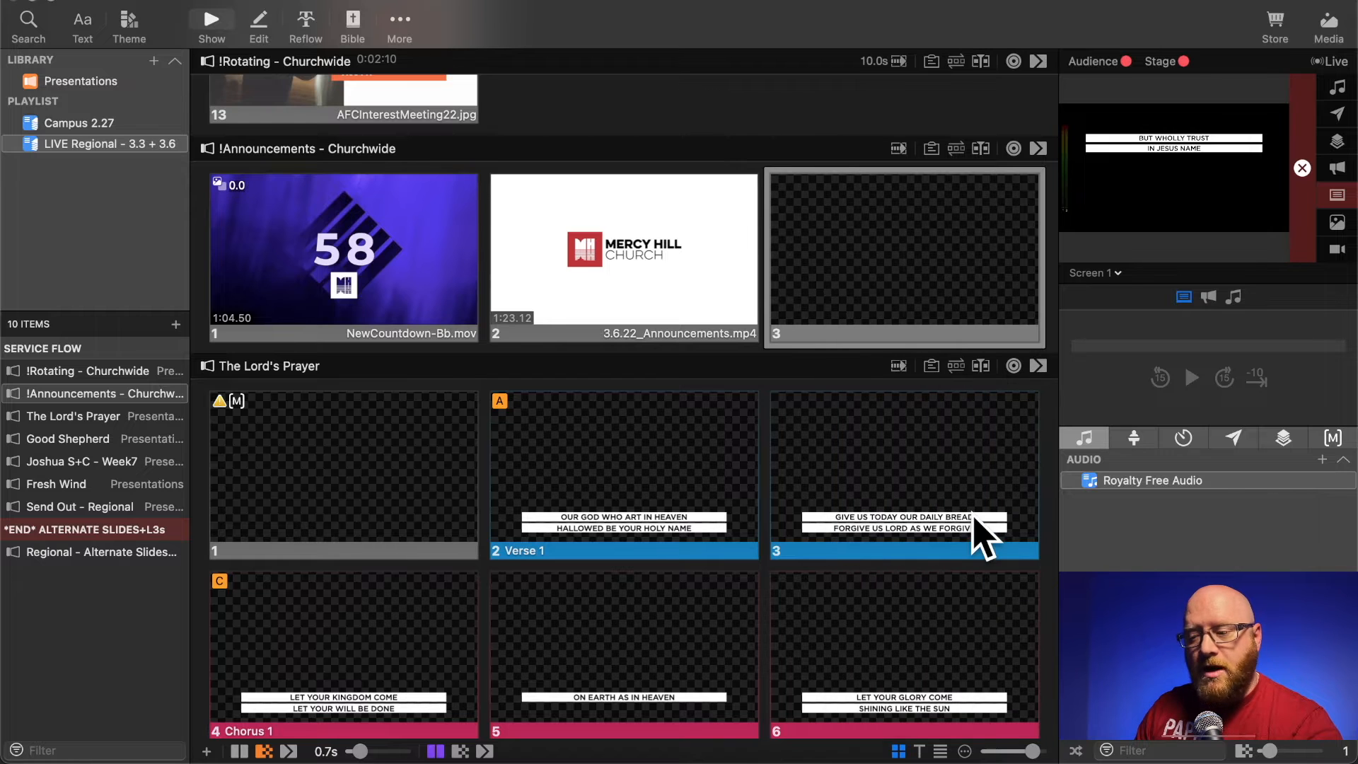
pyautogui.rightClick(891, 277)
pyautogui.moveTo(945, 474)
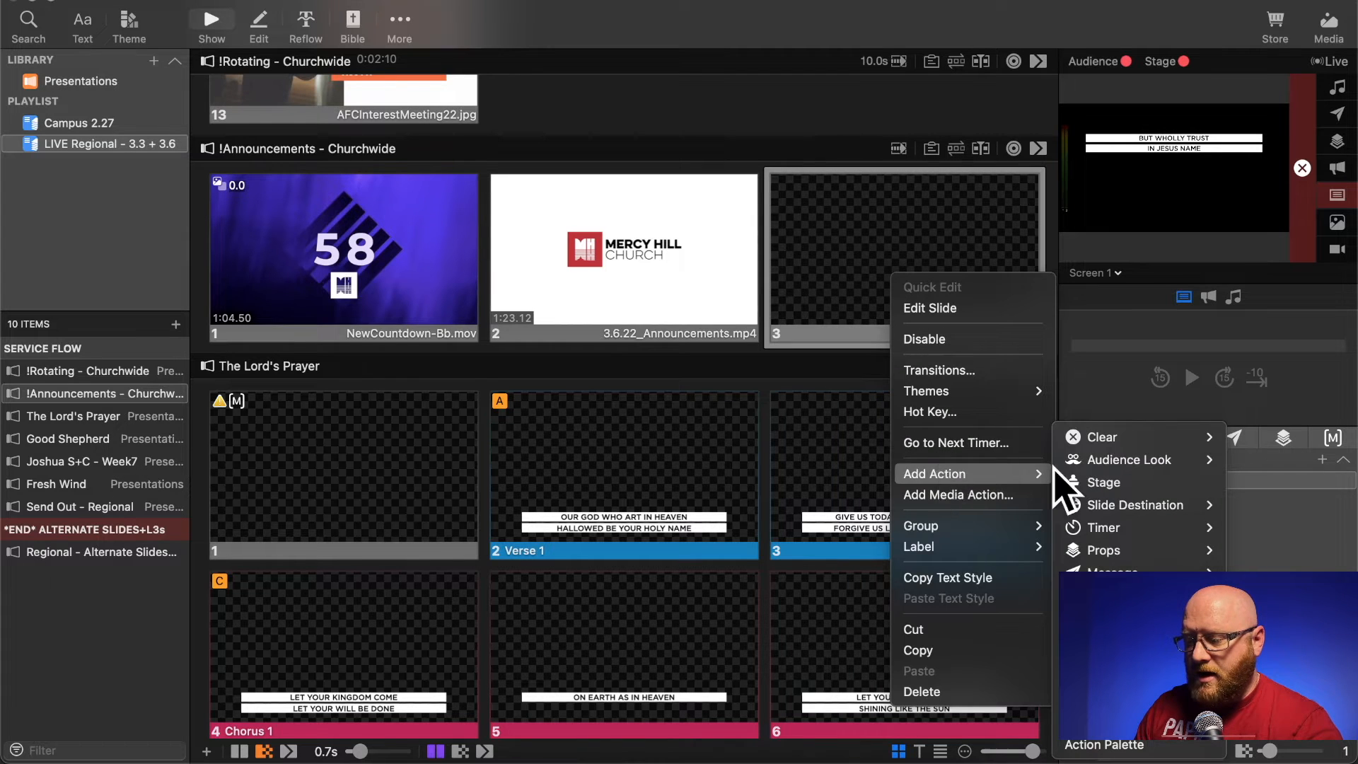
pyautogui.moveTo(1075, 437)
pyautogui.moveTo(1004, 437)
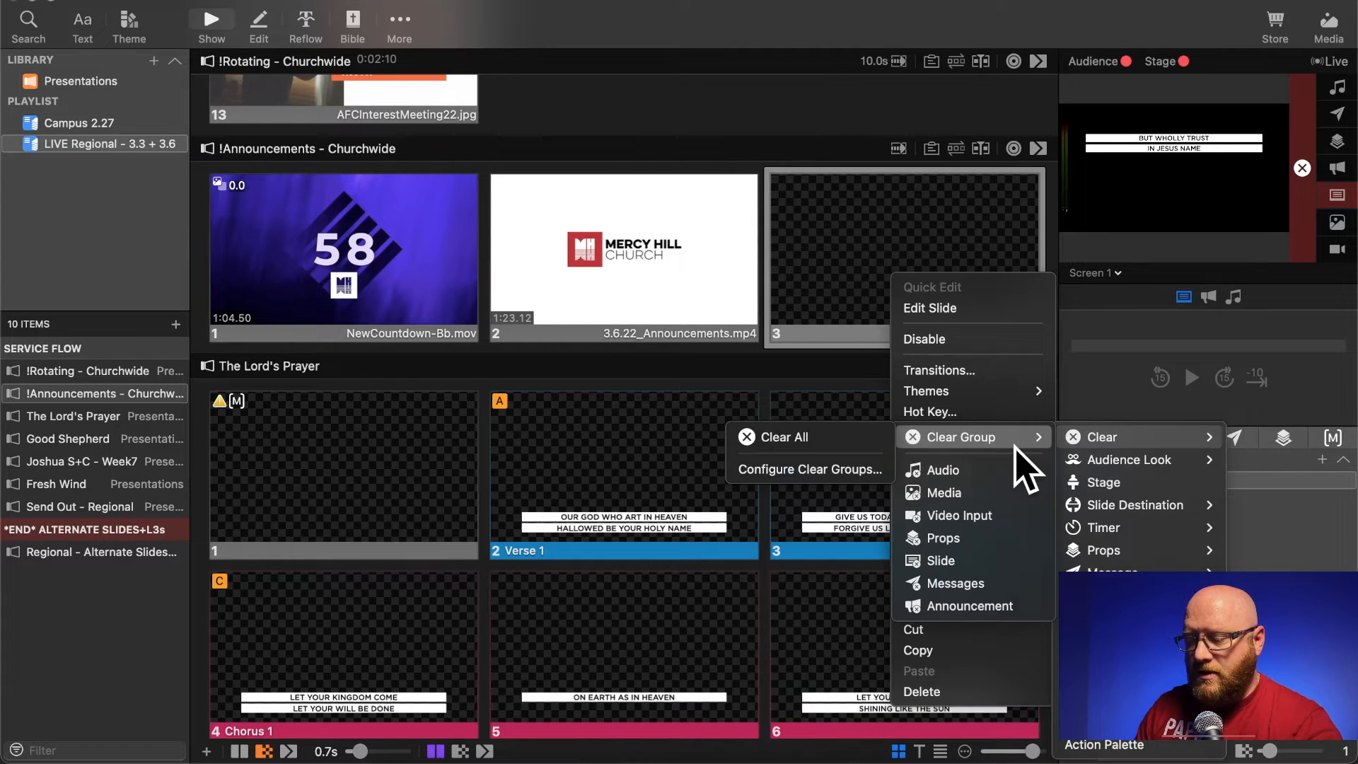
pyautogui.click(859, 436)
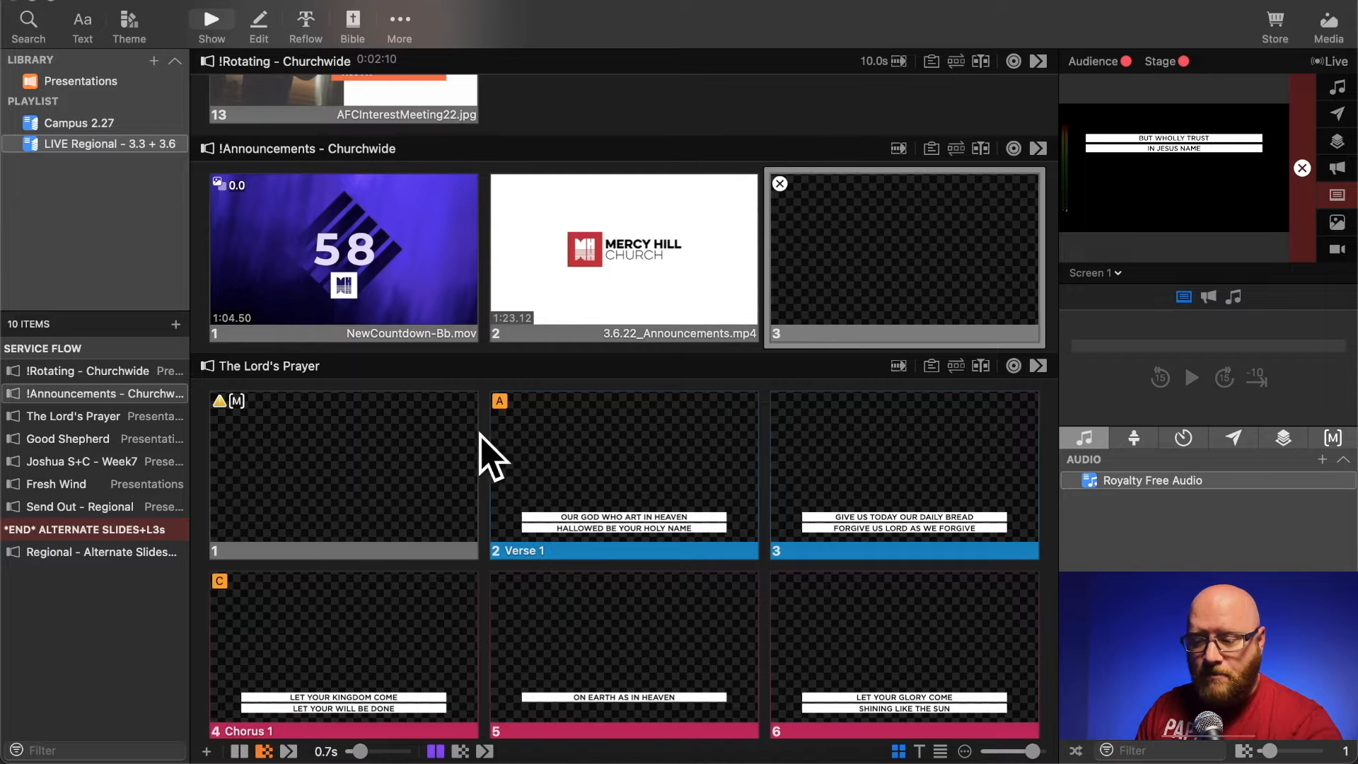
# - Apply the Middle theme from the Worship set to The Lord's Prayer presentation
pyautogui.scroll(-4, 440, 455)
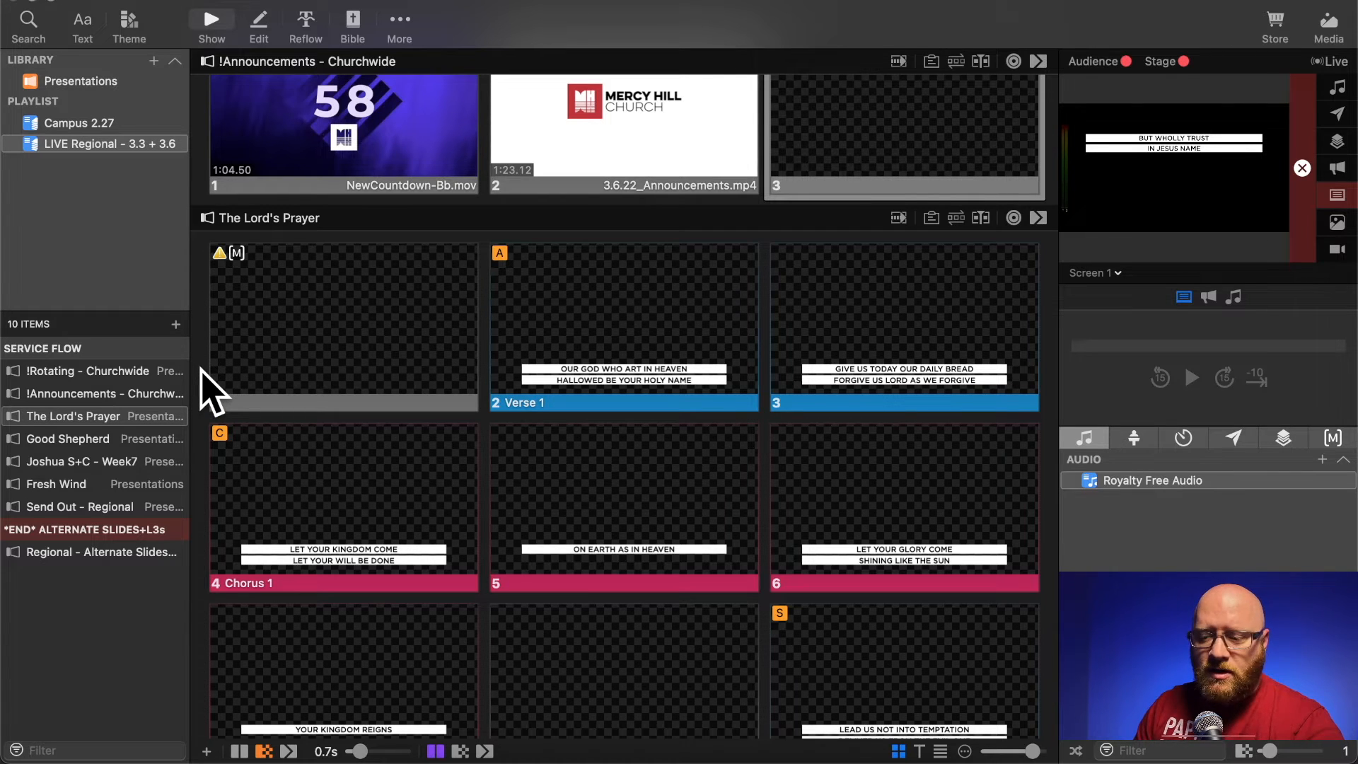
pyautogui.click(127, 23)
pyautogui.moveTo(244, 362)
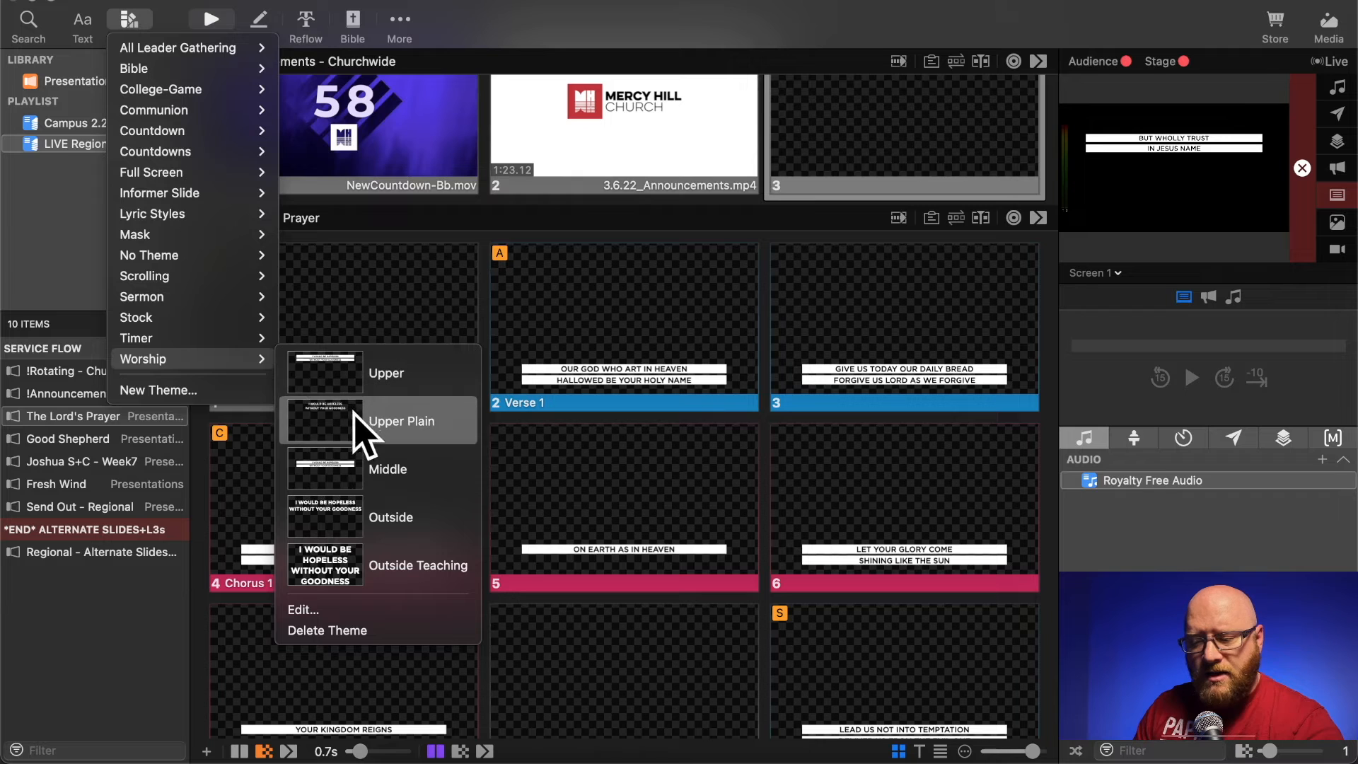
pyautogui.click(353, 475)
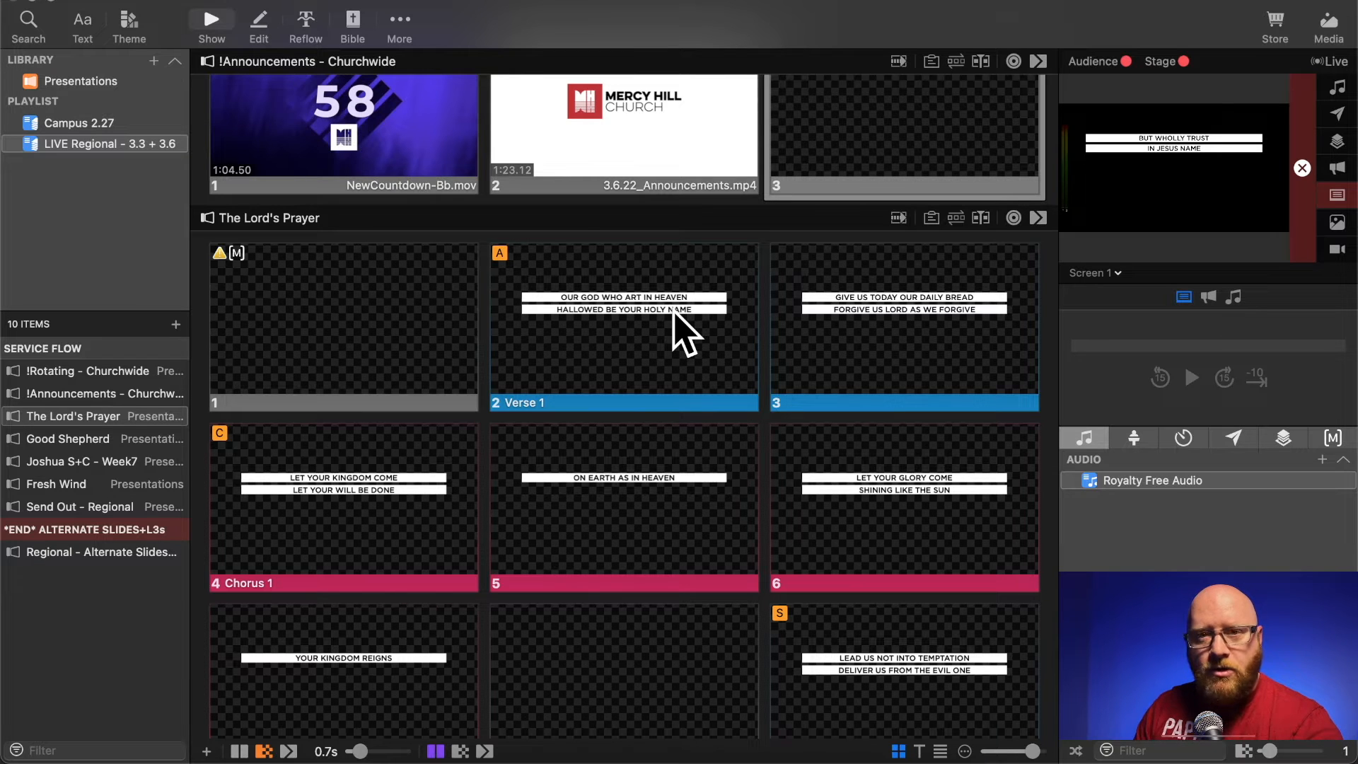
pyautogui.click(133, 24)
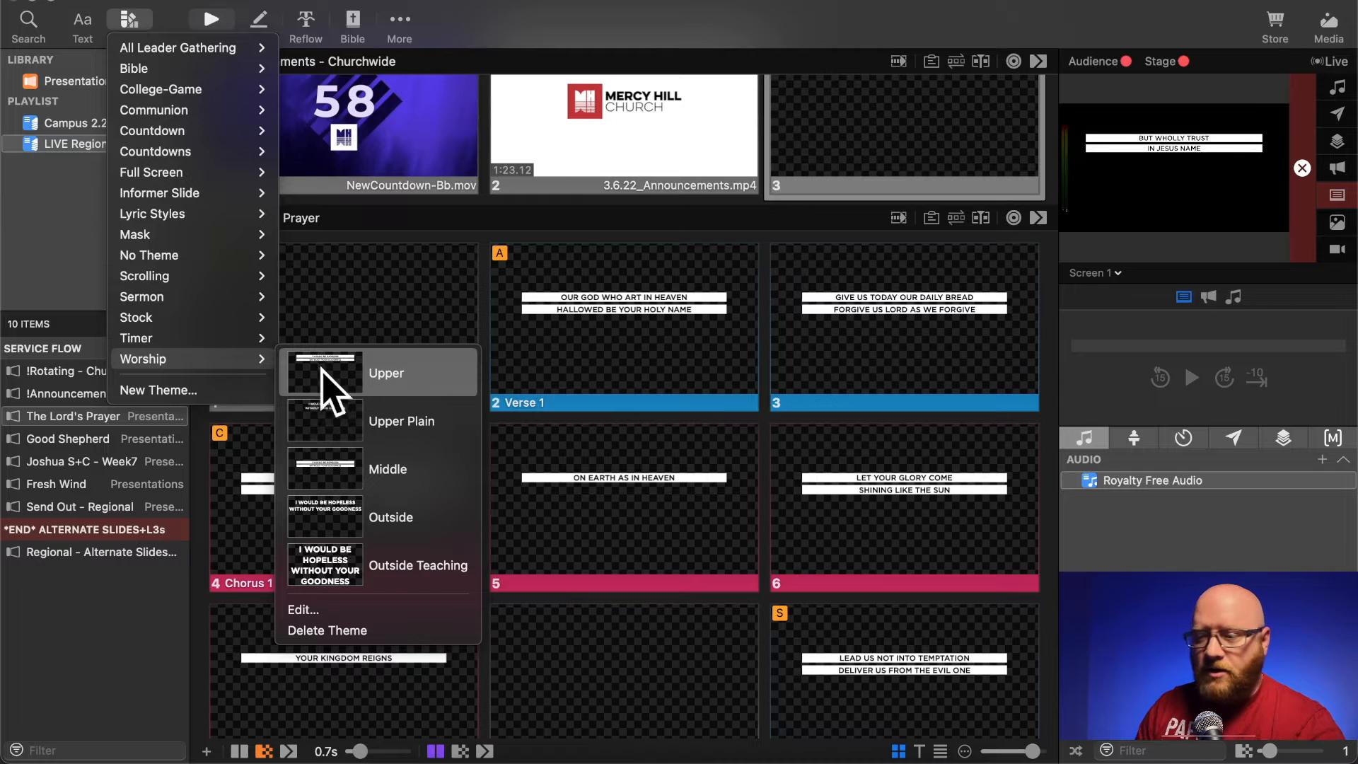
pyautogui.click(507, 42)
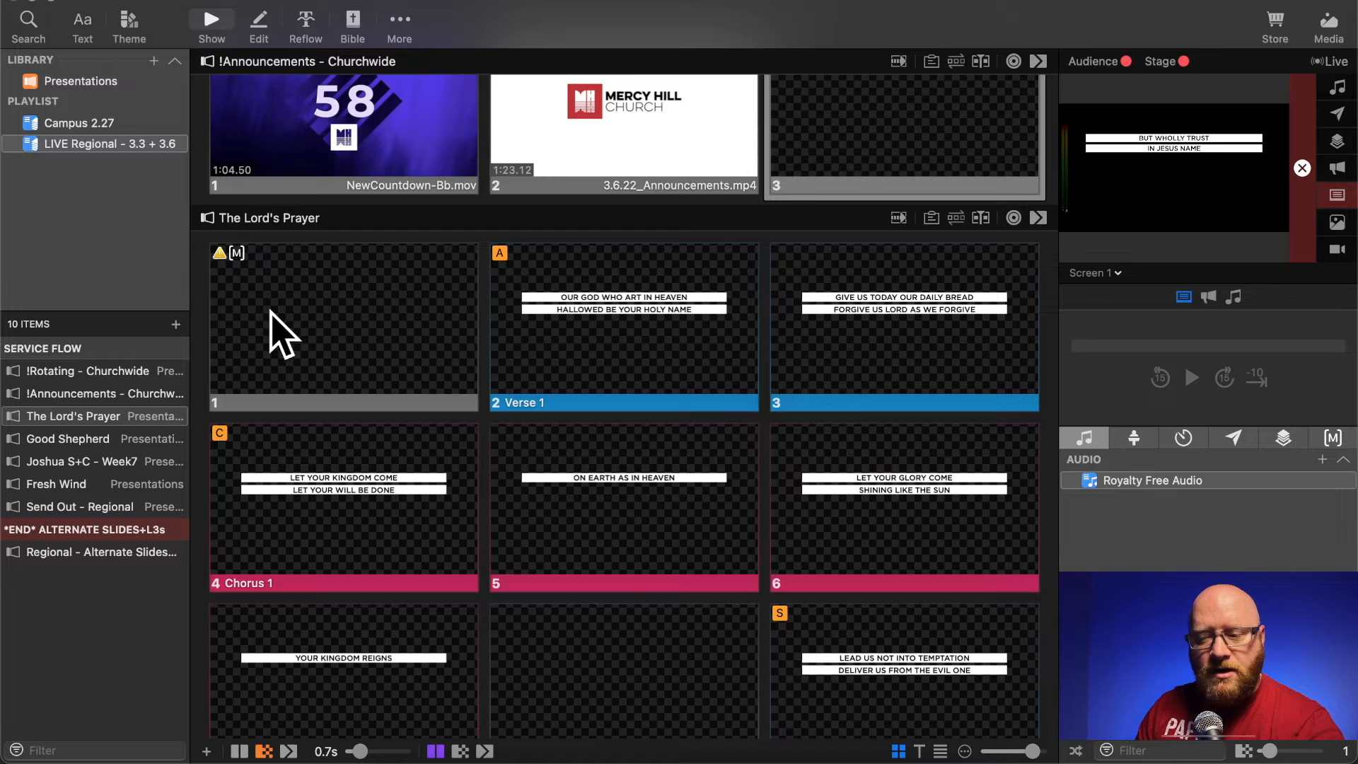
# - On the blank first slide of The Lord's Prayer, remove the Macro action and add a Clear All clear-group action
pyautogui.rightClick(304, 260)
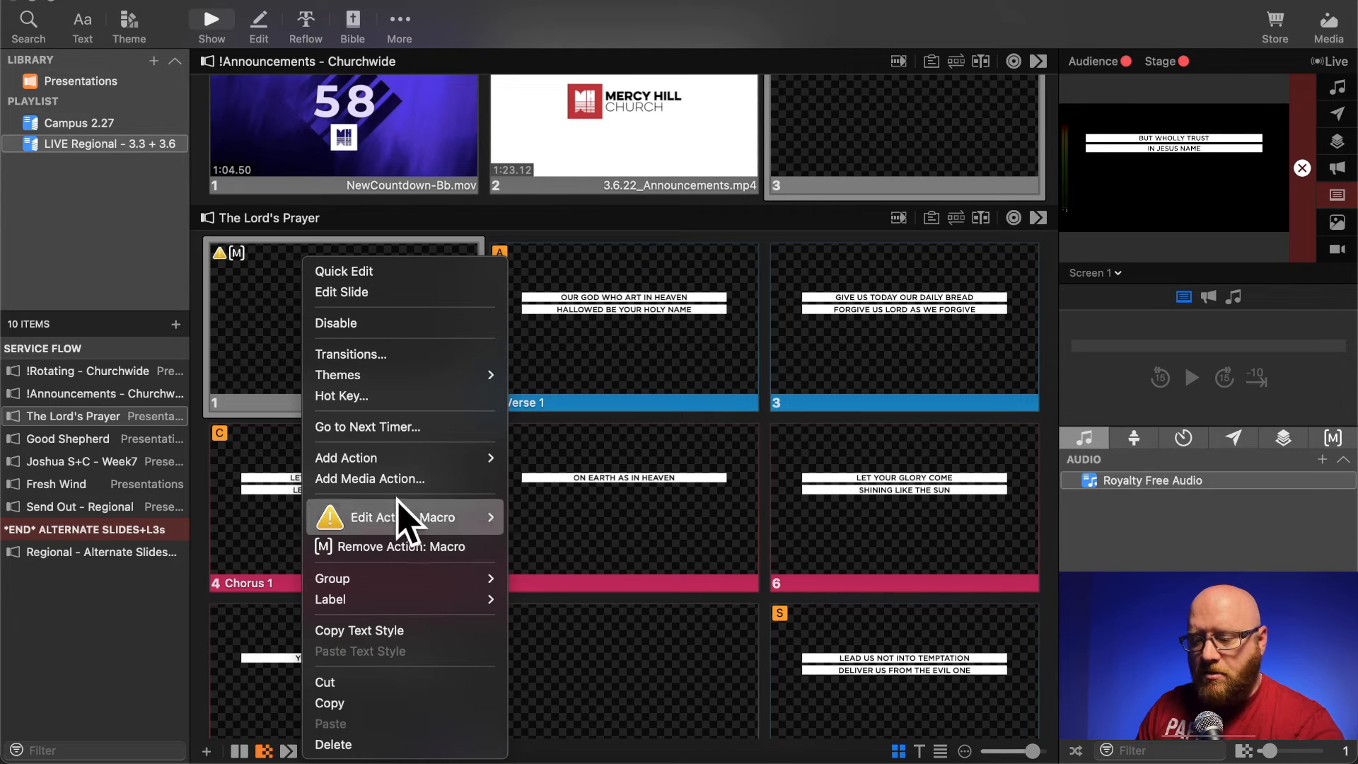
pyautogui.click(417, 544)
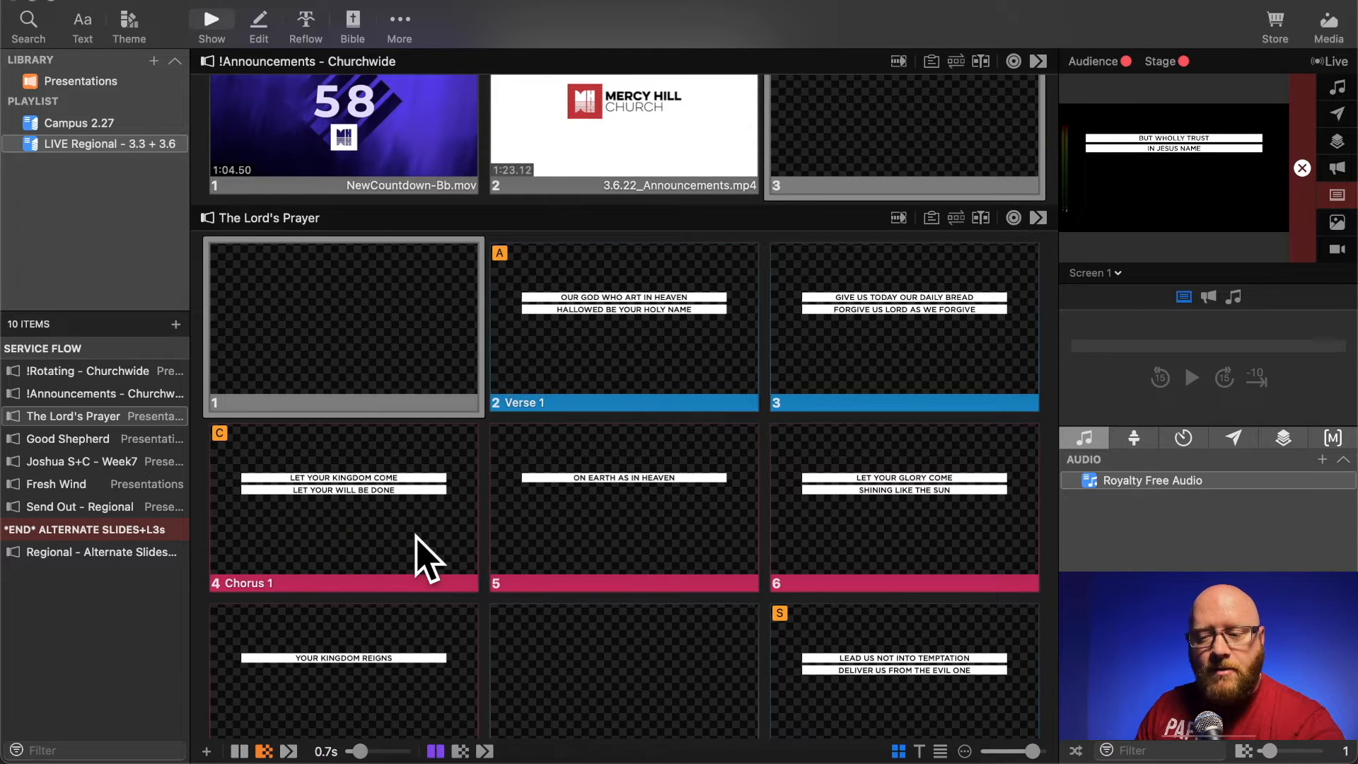
pyautogui.rightClick(281, 286)
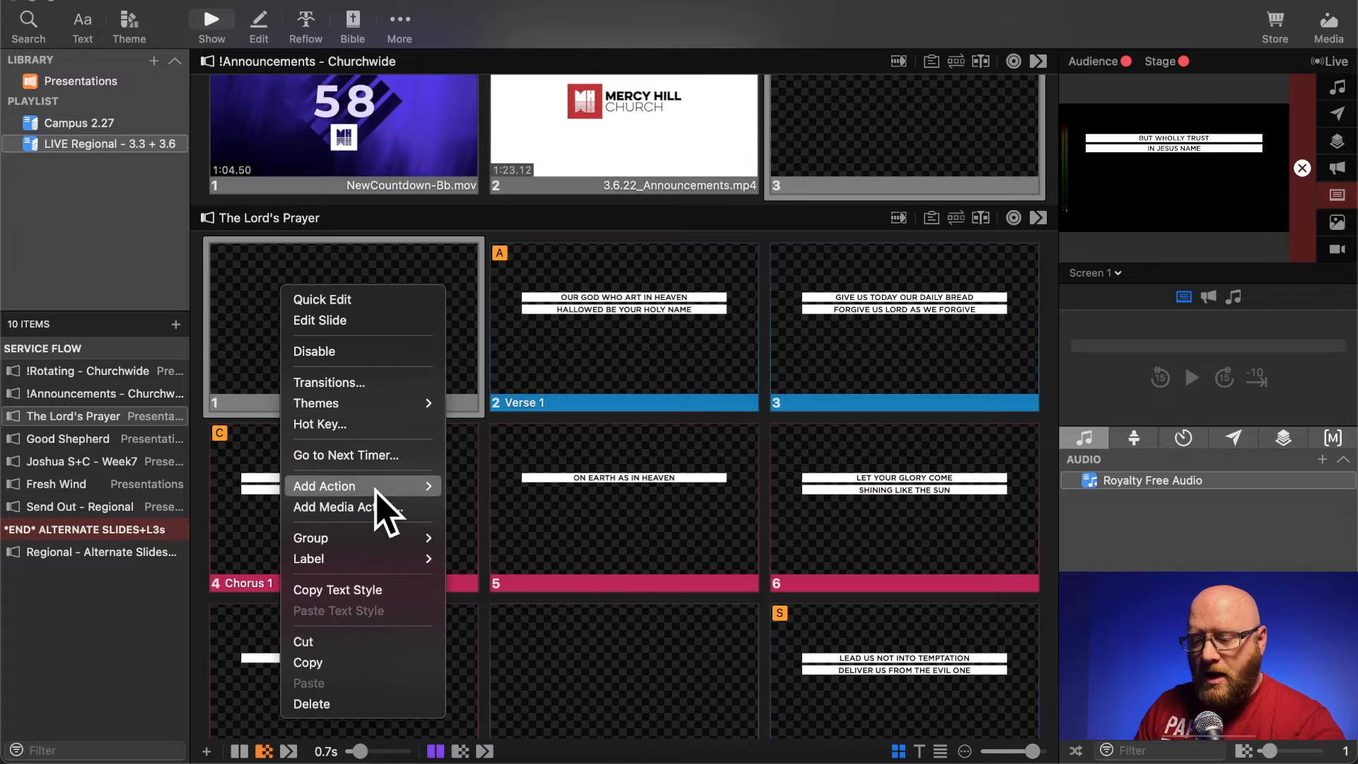
pyautogui.moveTo(375, 488)
pyautogui.moveTo(529, 442)
pyautogui.moveTo(673, 442)
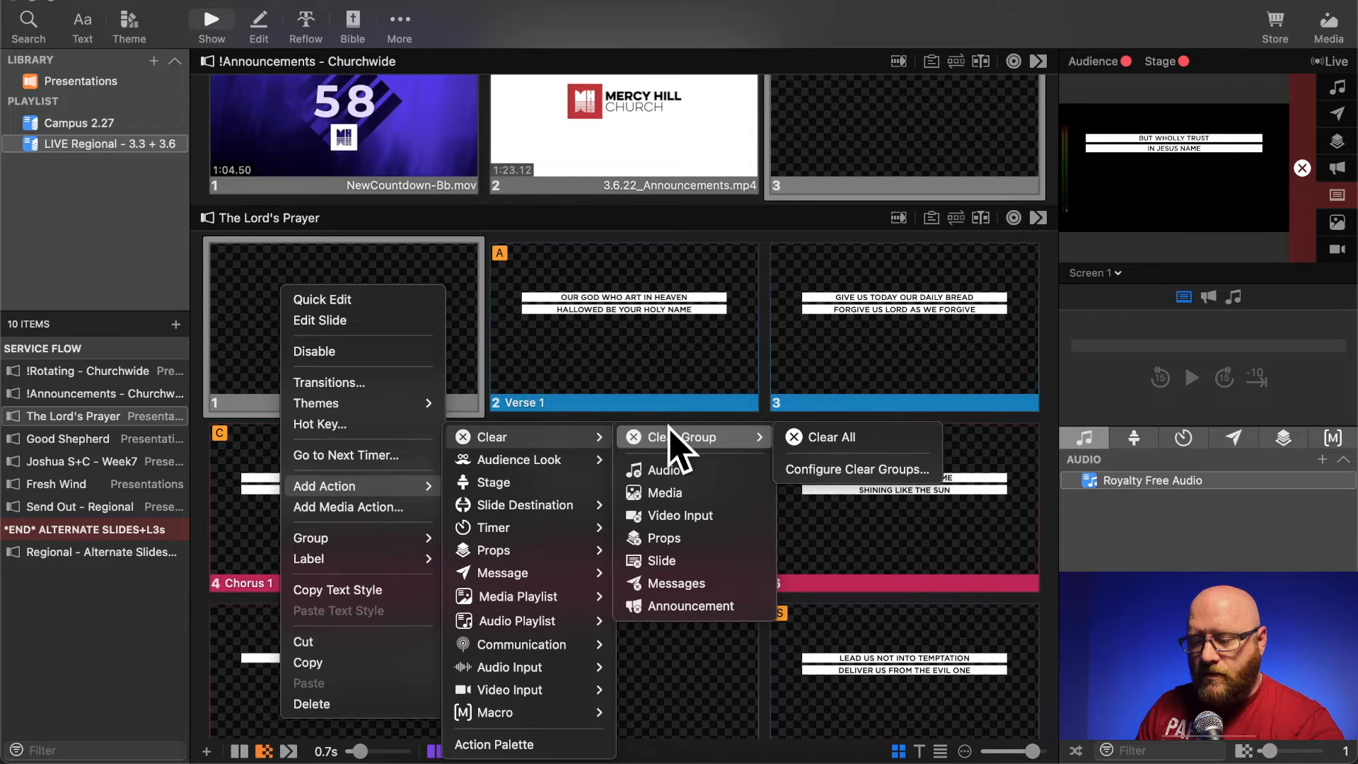
pyautogui.click(824, 439)
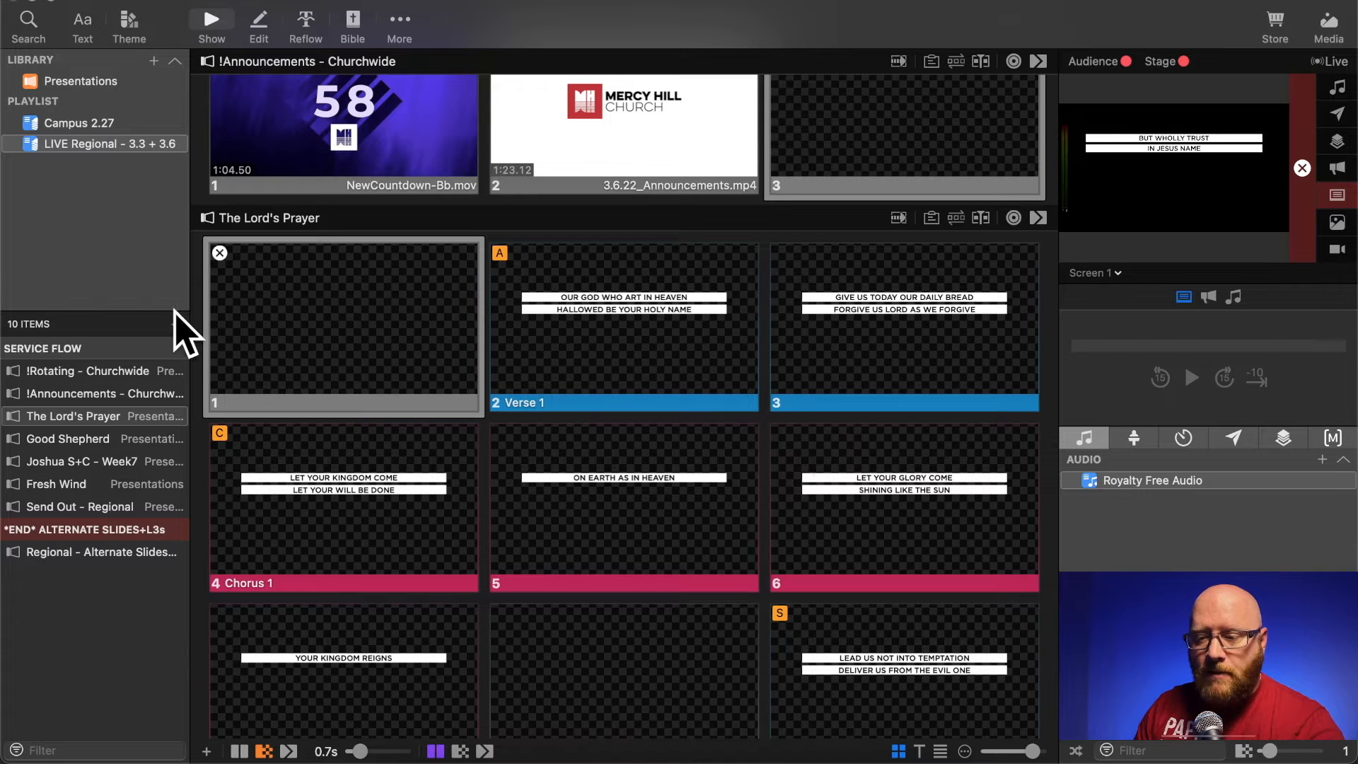
# - Copy the opening Cosmic Journey Ice background slide from Final Word in the Campus 2.27 playlist
pyautogui.click(81, 122)
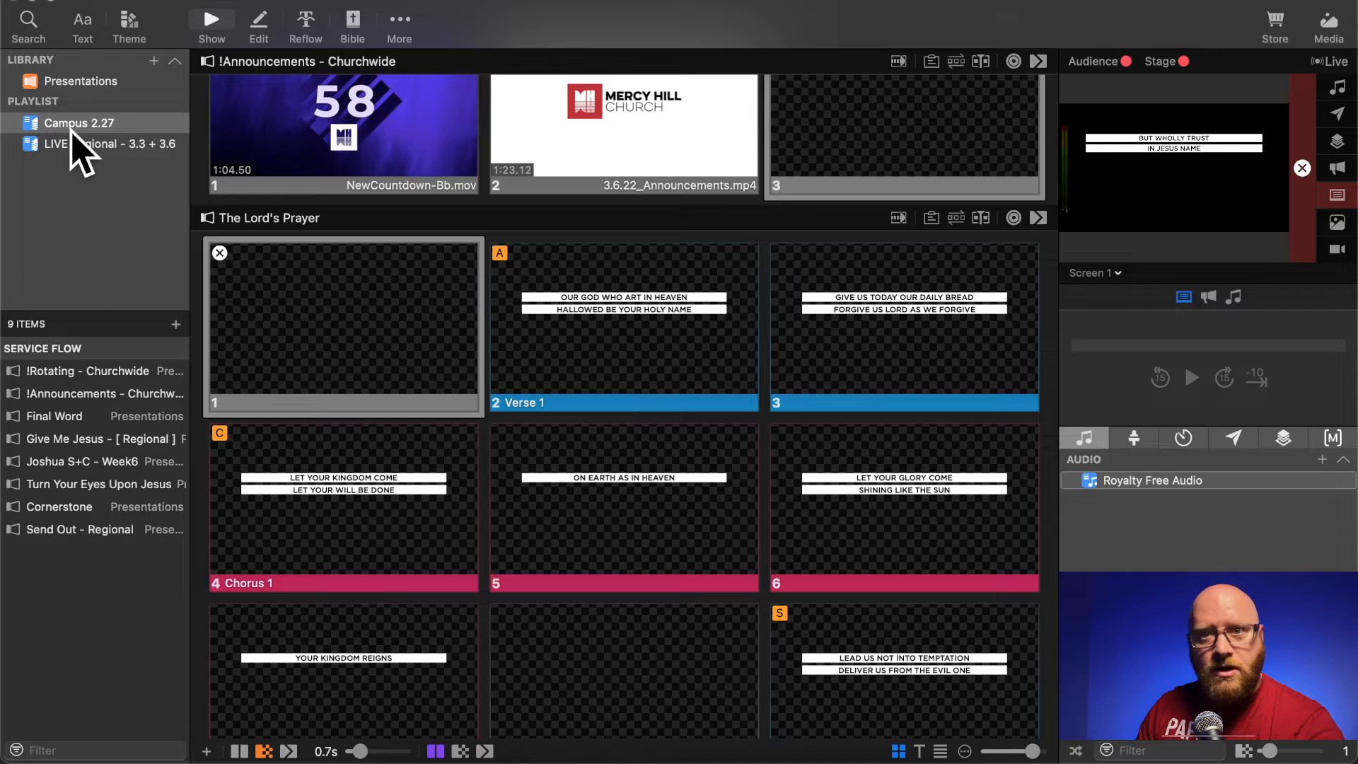
pyautogui.click(47, 417)
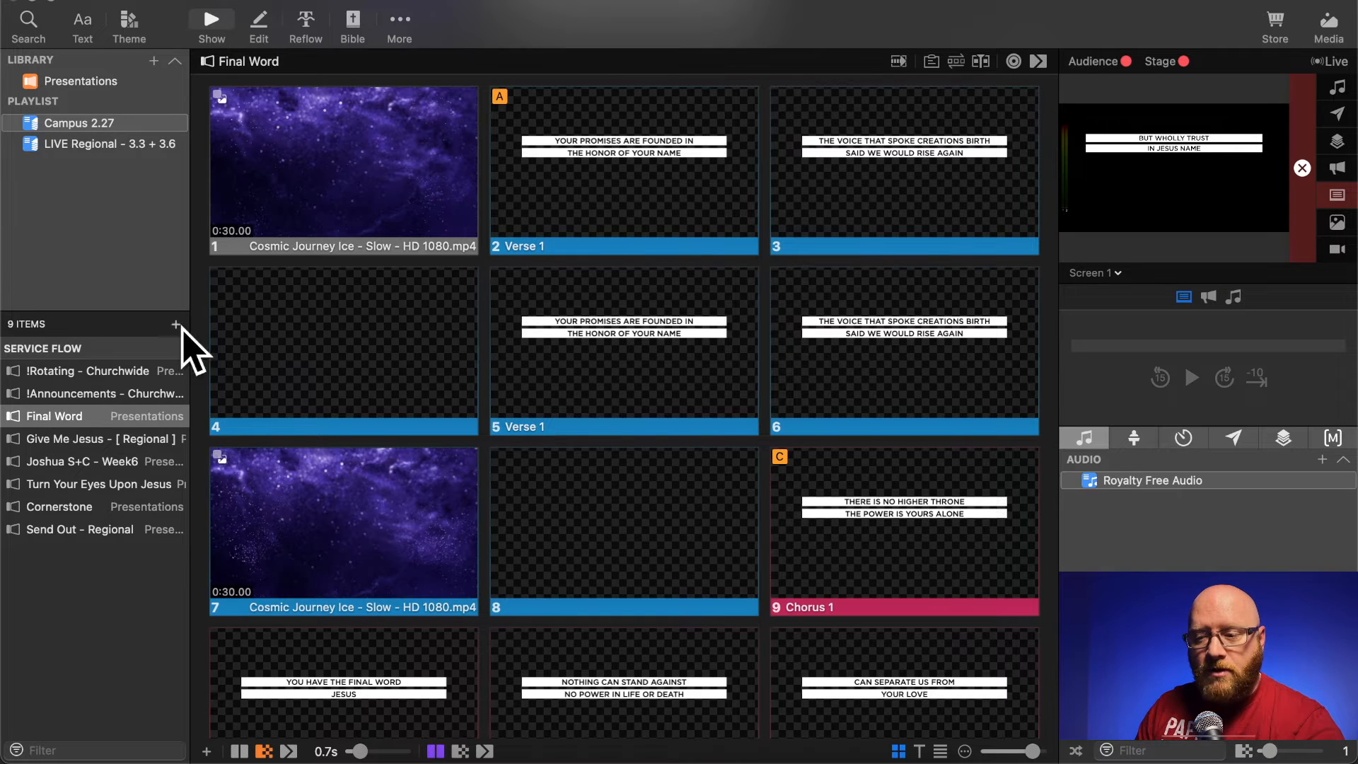
pyautogui.rightClick(344, 165)
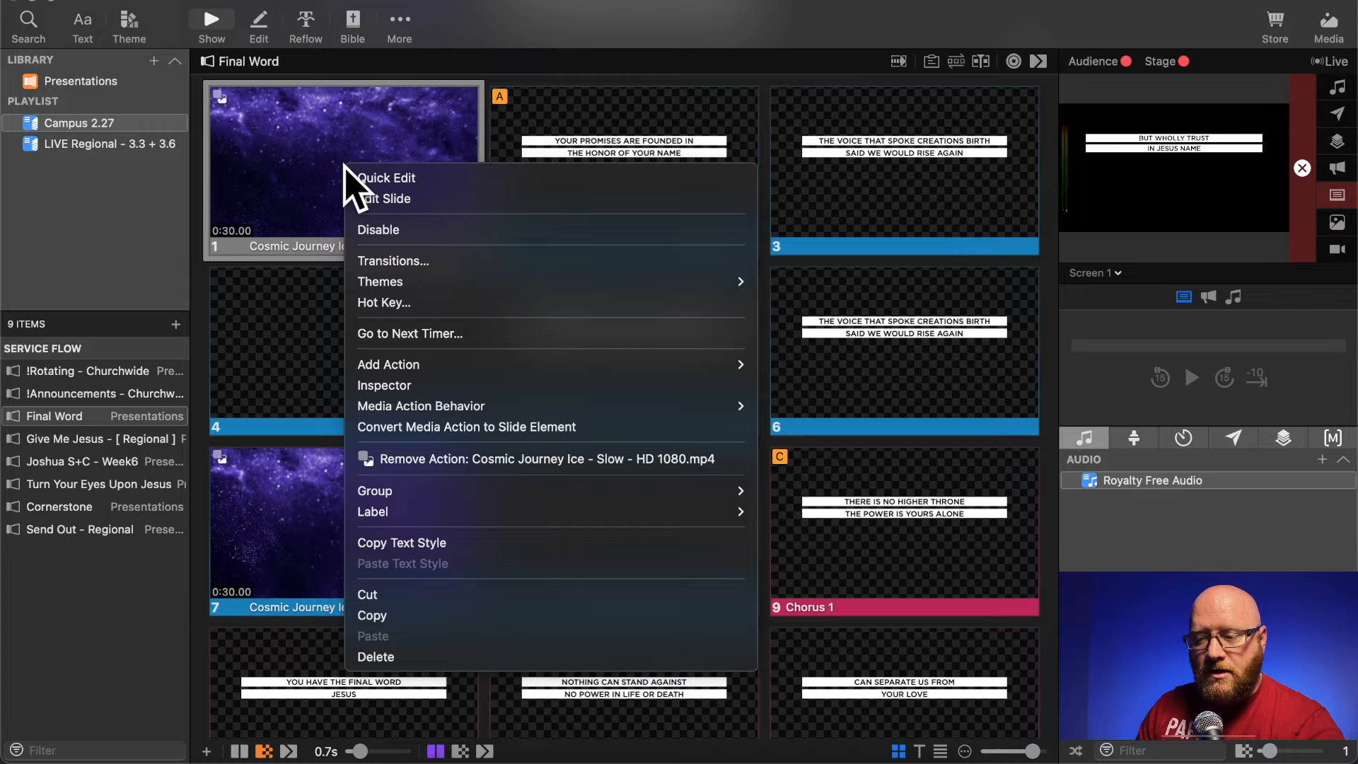
pyautogui.click(375, 616)
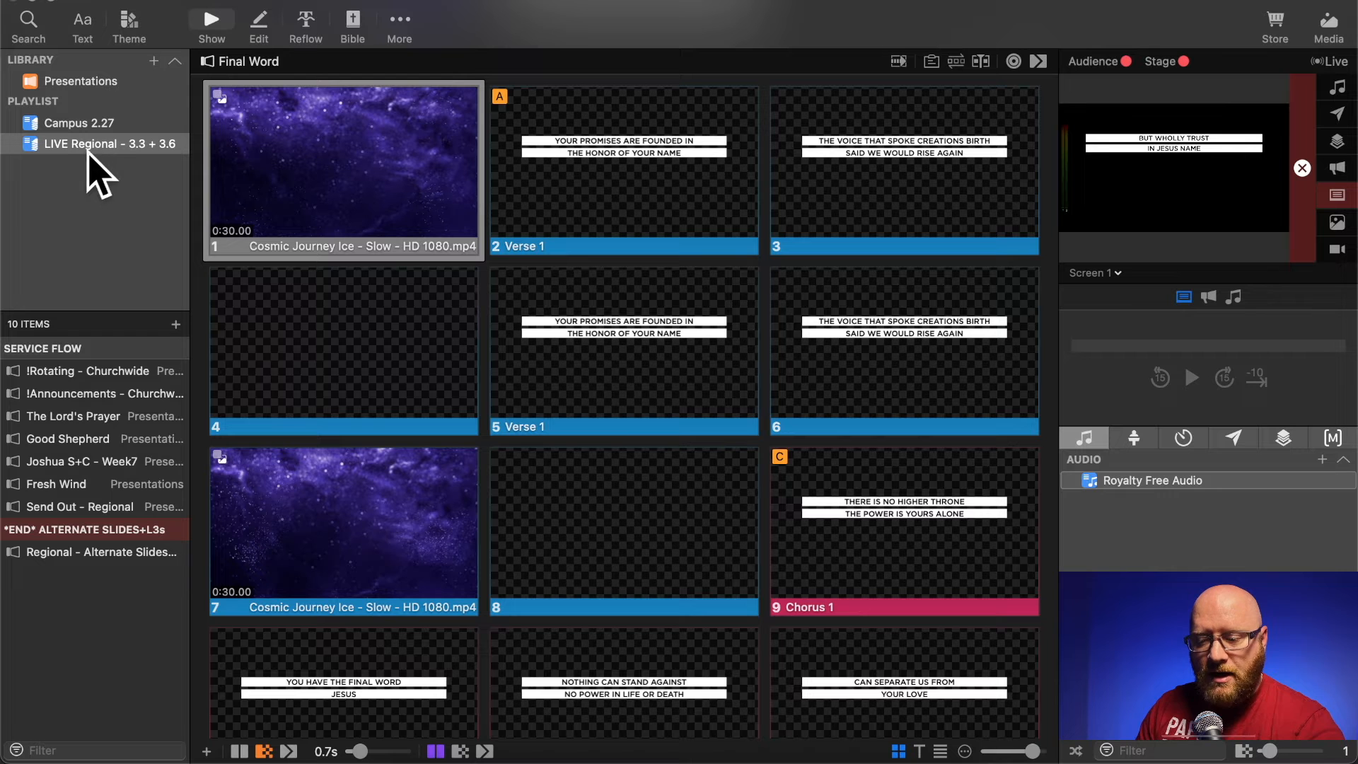
# - Paste the copied Cosmic Journey Ice background slide after the blank first slide of The Lord's Prayer in the LIVE Regional playlist
pyautogui.click(55, 417)
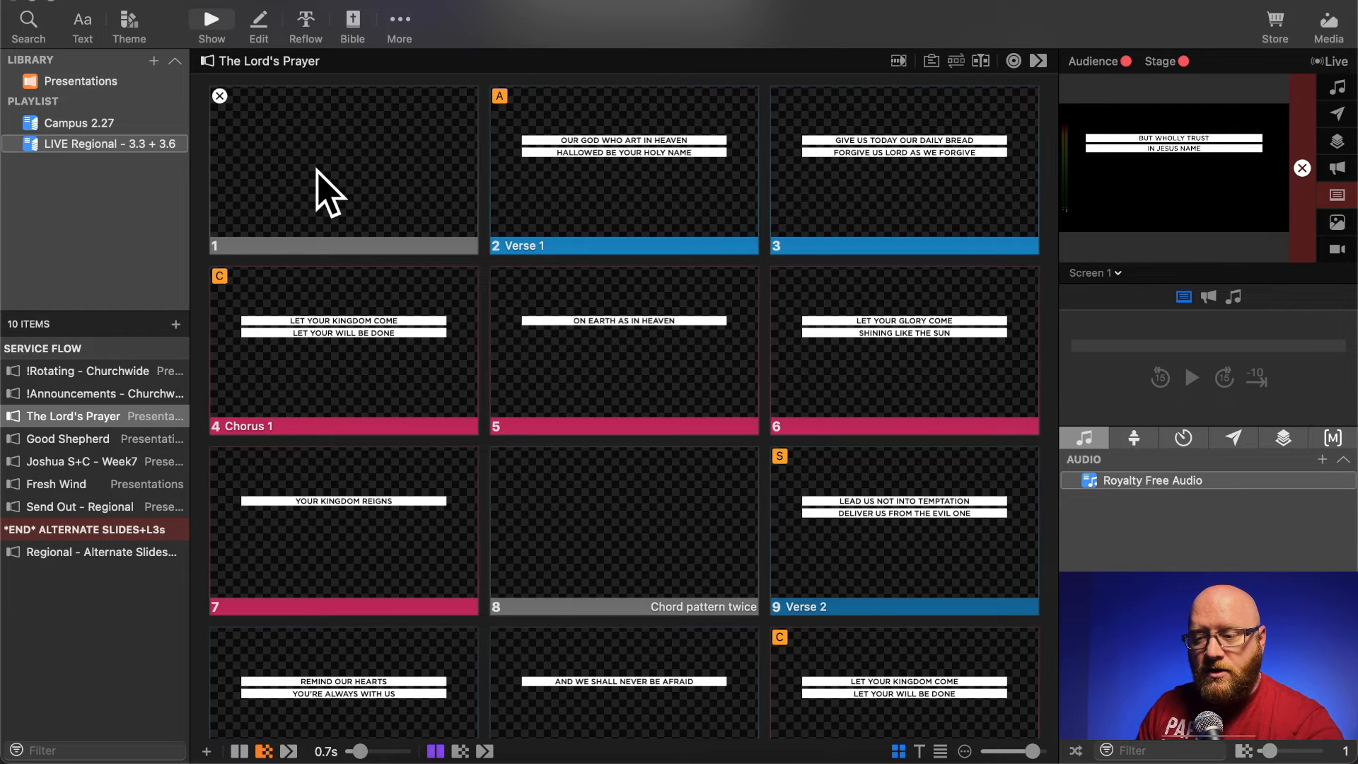
pyautogui.rightClick(316, 171)
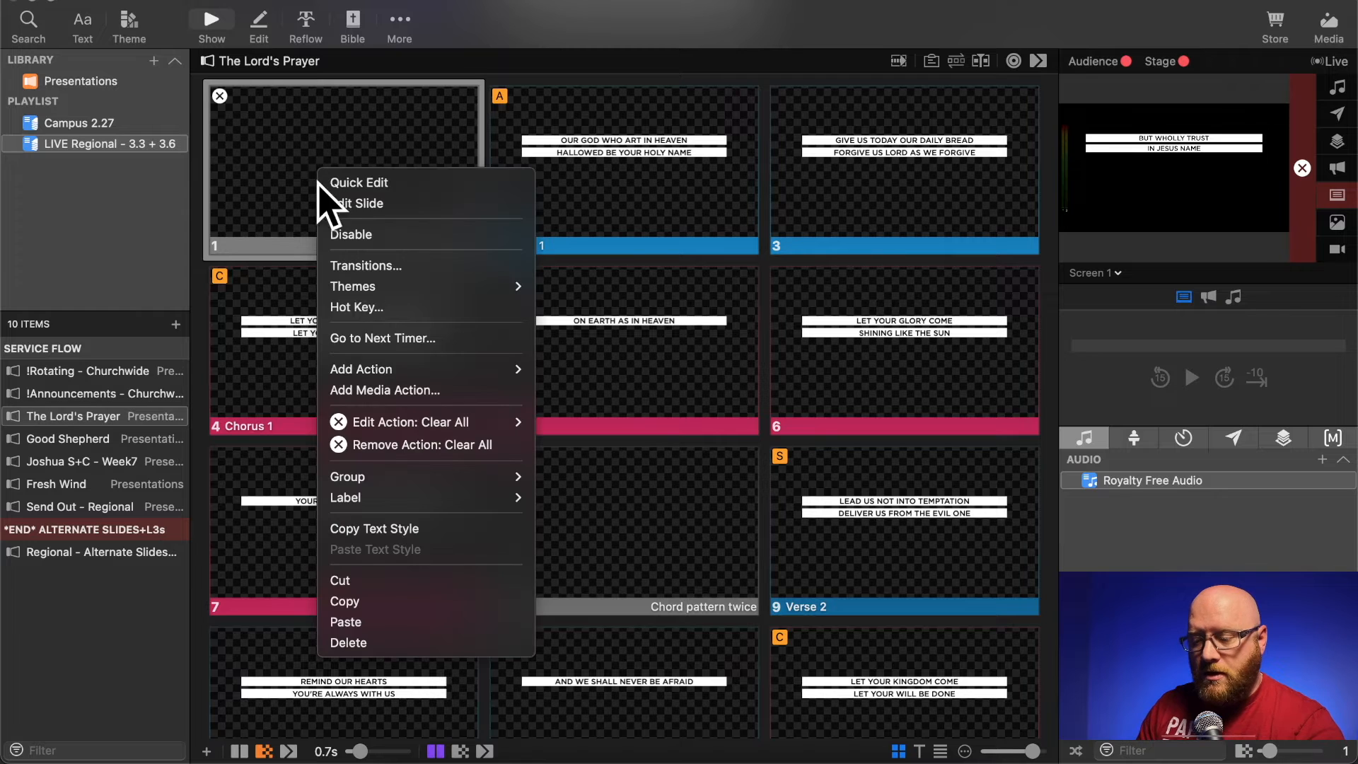
pyautogui.click(371, 603)
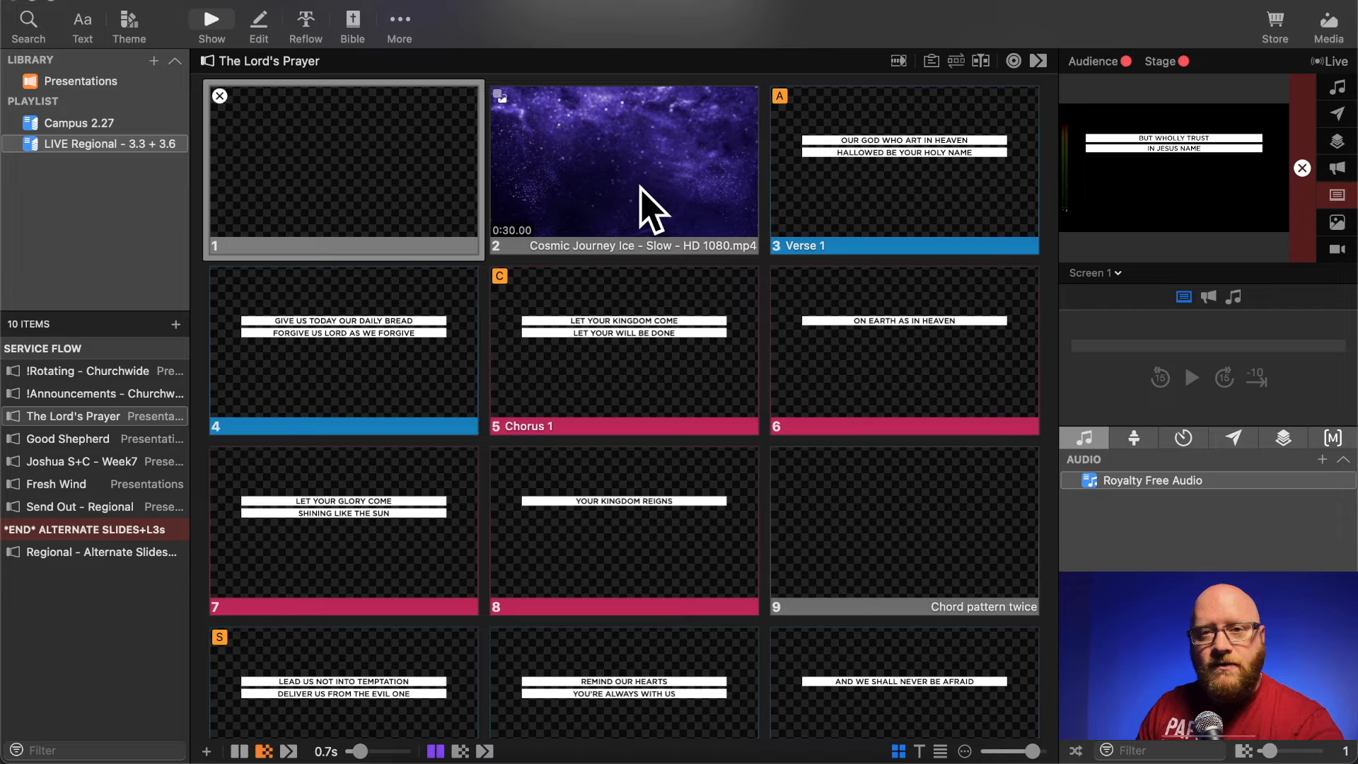
# - Inspect the scale and playback properties of the Cosmic Journey Ice background on the second slide of The Lord's Prayer
pyautogui.rightClick(602, 154)
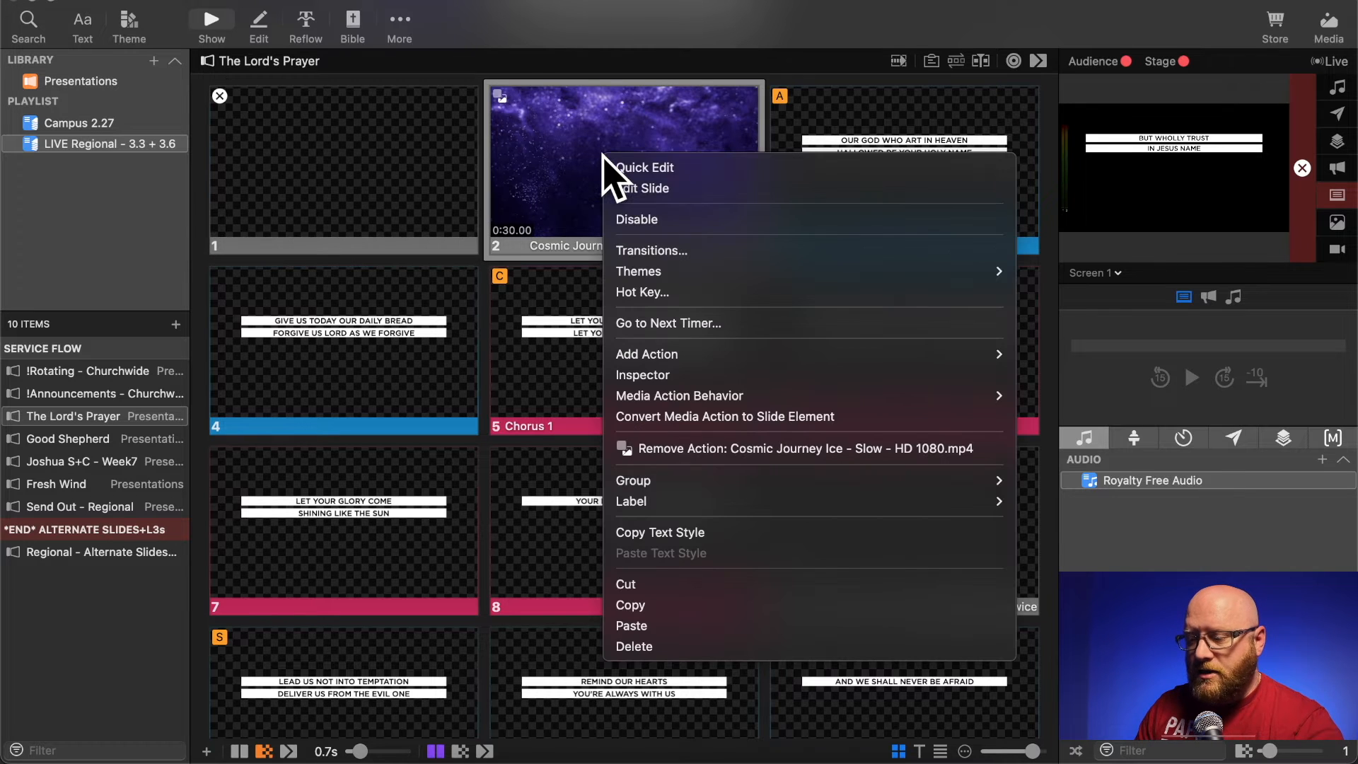
pyautogui.click(642, 374)
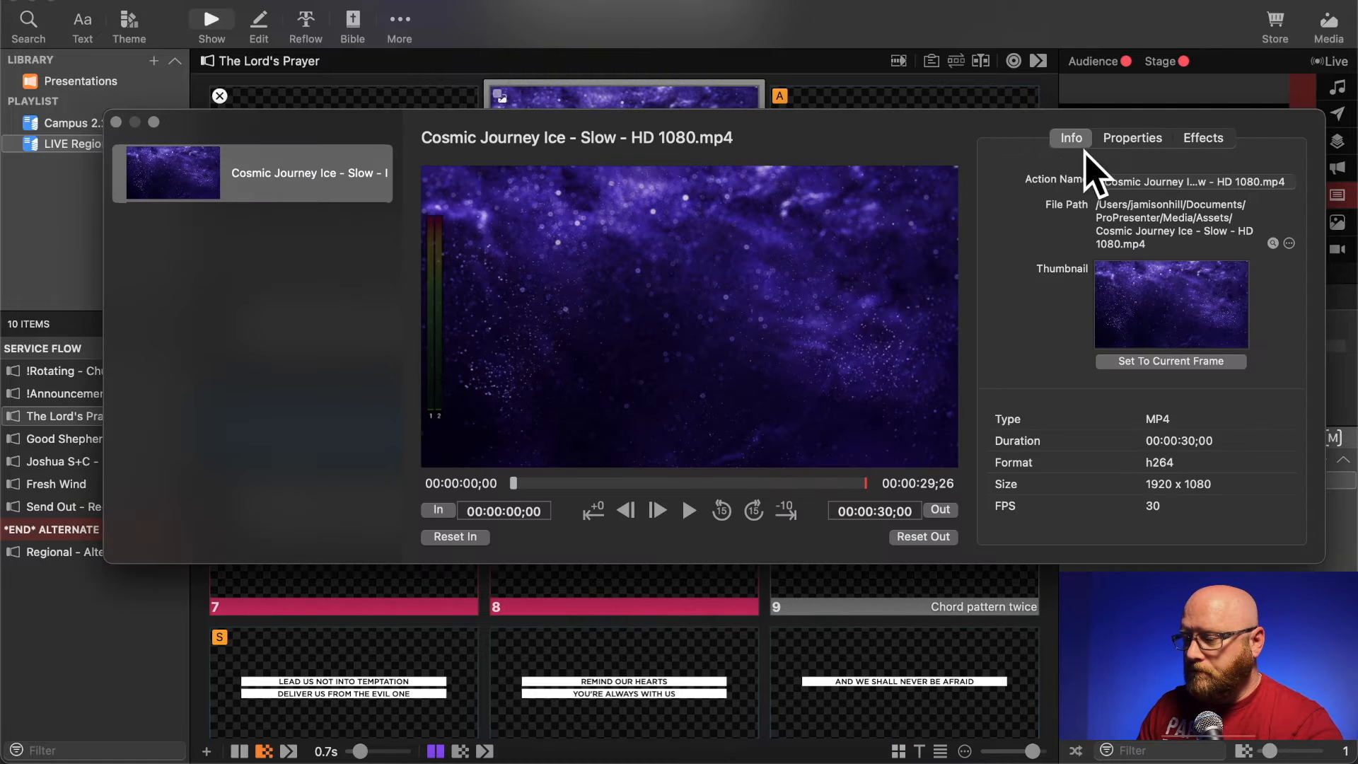
pyautogui.click(1132, 138)
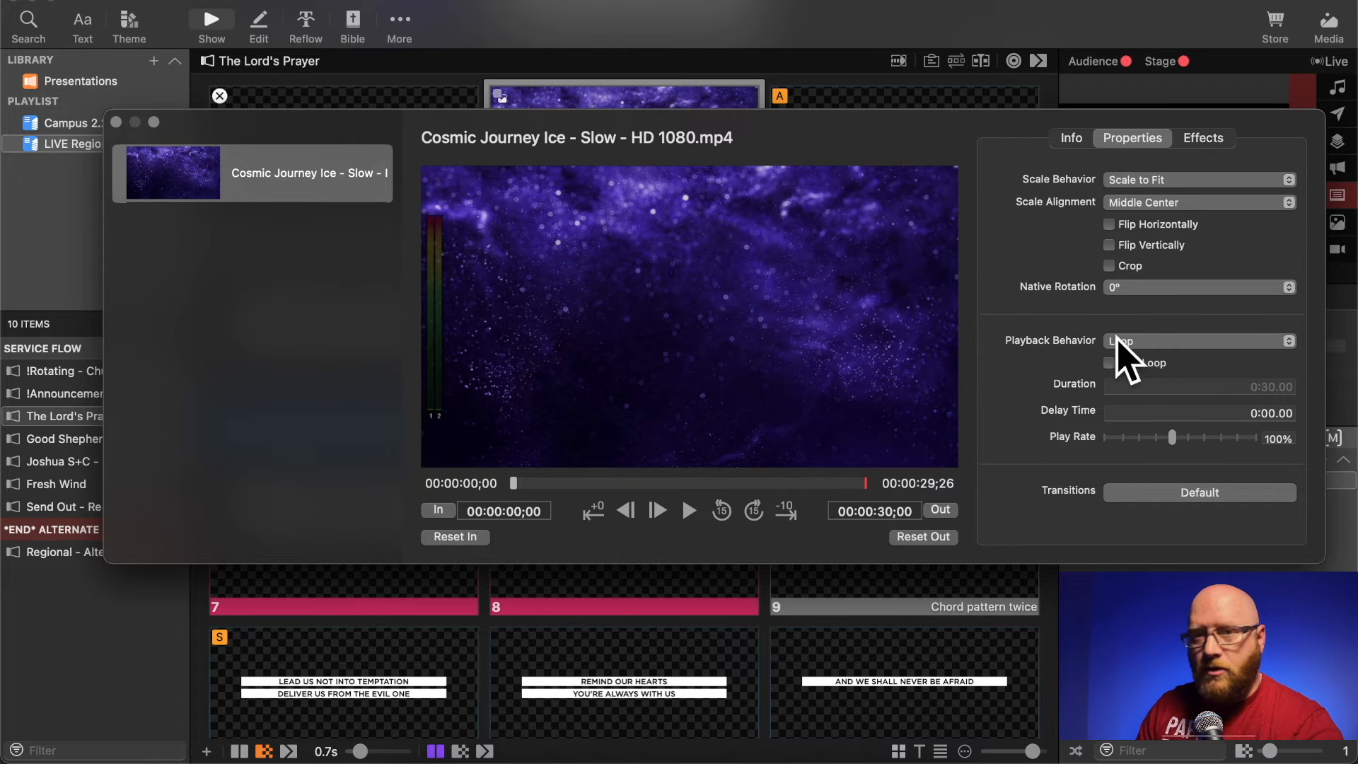
pyautogui.click(117, 123)
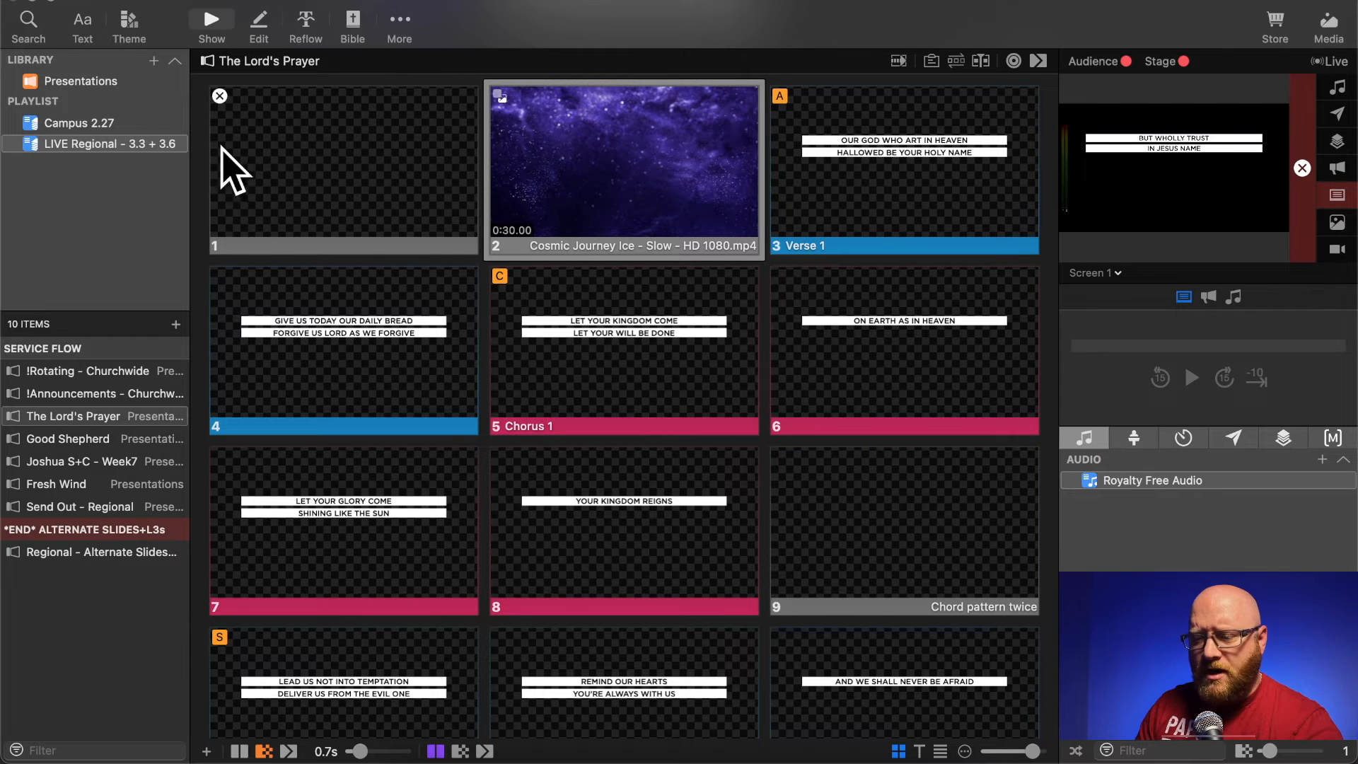
# - Delete the blank first slide from The Lord's Prayer
pyautogui.rightClick(297, 128)
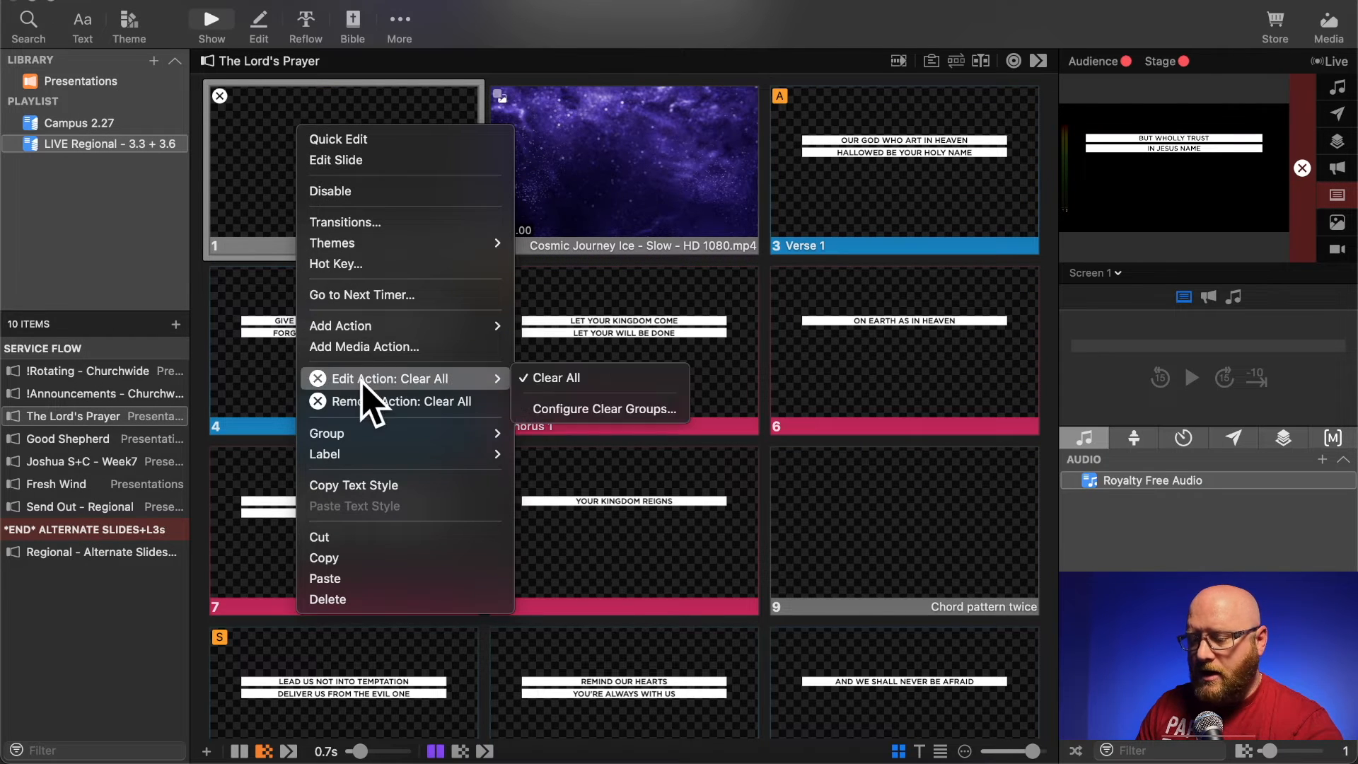
pyautogui.moveTo(359, 458)
pyautogui.click(342, 599)
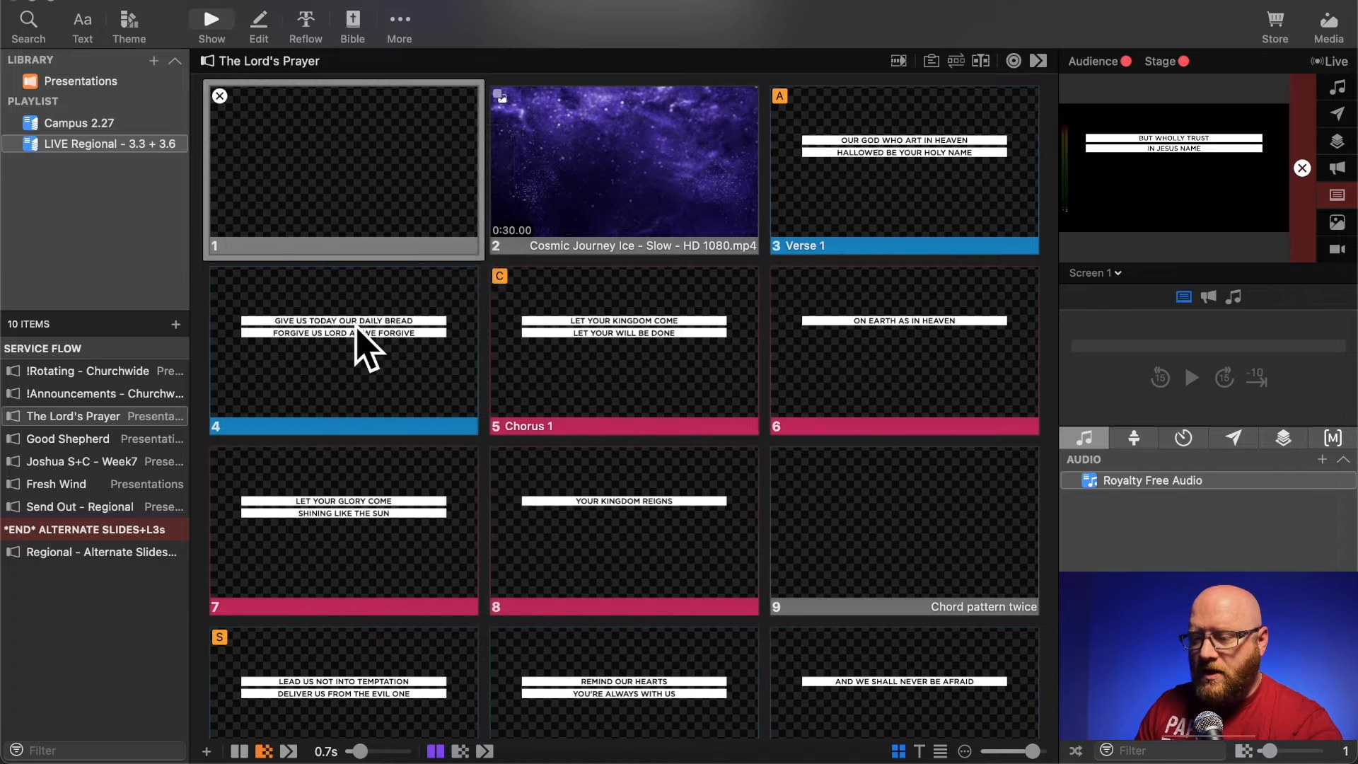
# - Add a Clear All clear-group action to the Cosmic Journey Ice background slide opening The Lord's Prayer
pyautogui.rightClick(281, 173)
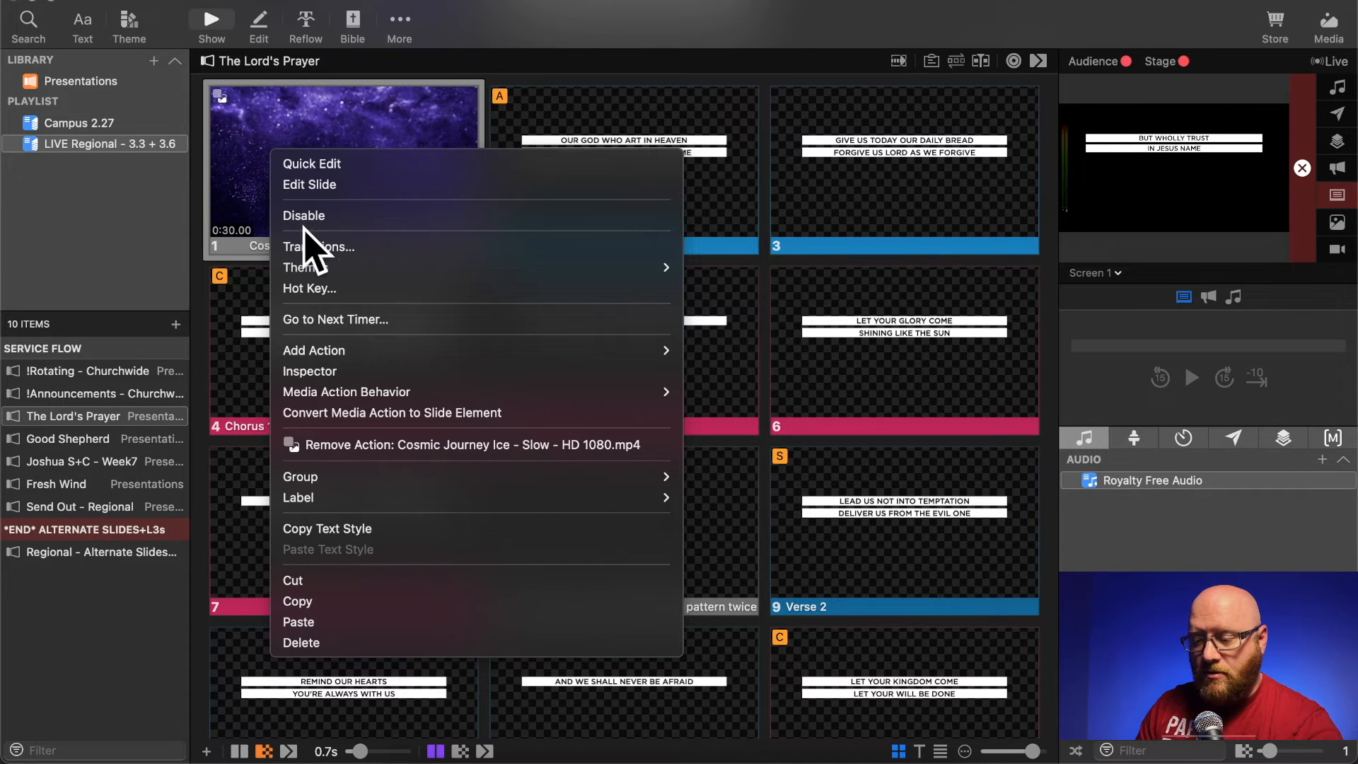
pyautogui.moveTo(554, 362)
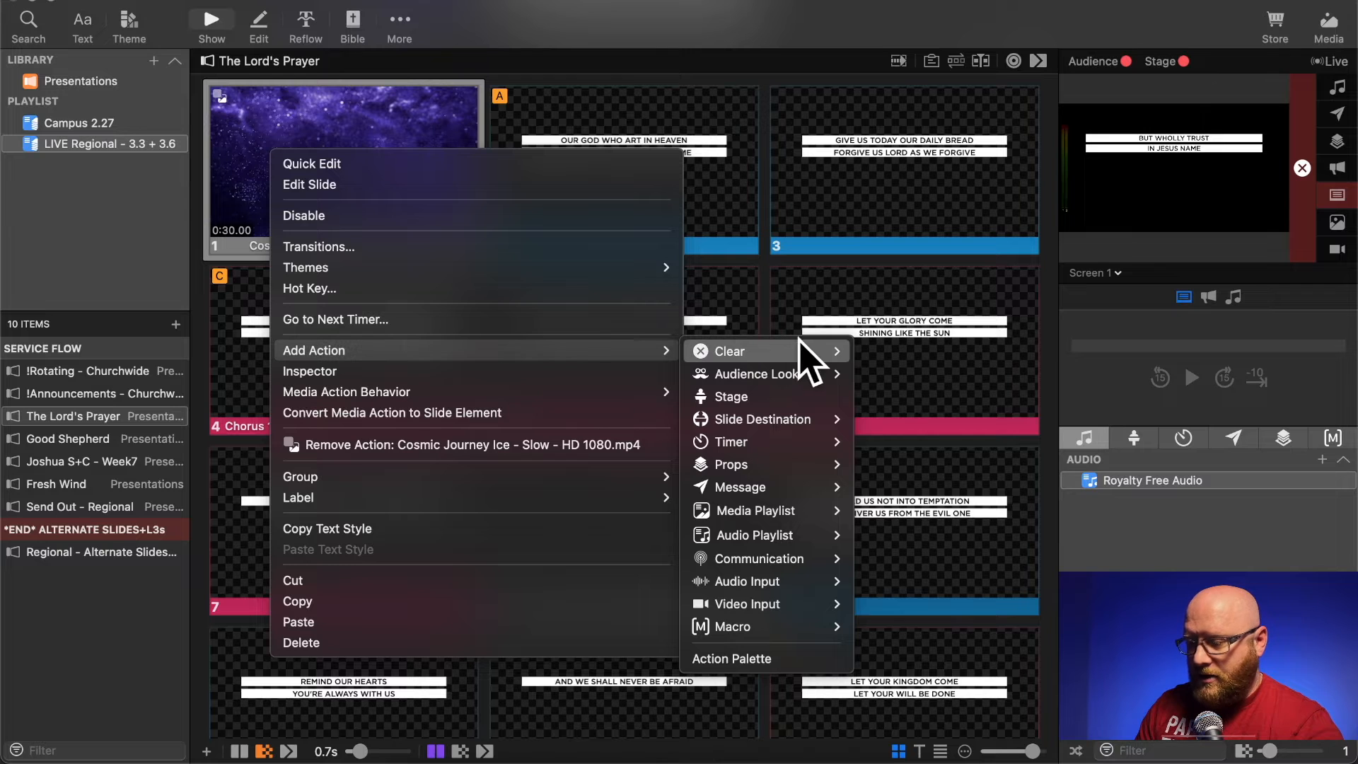
pyautogui.moveTo(799, 354)
pyautogui.moveTo(912, 357)
pyautogui.click(1039, 351)
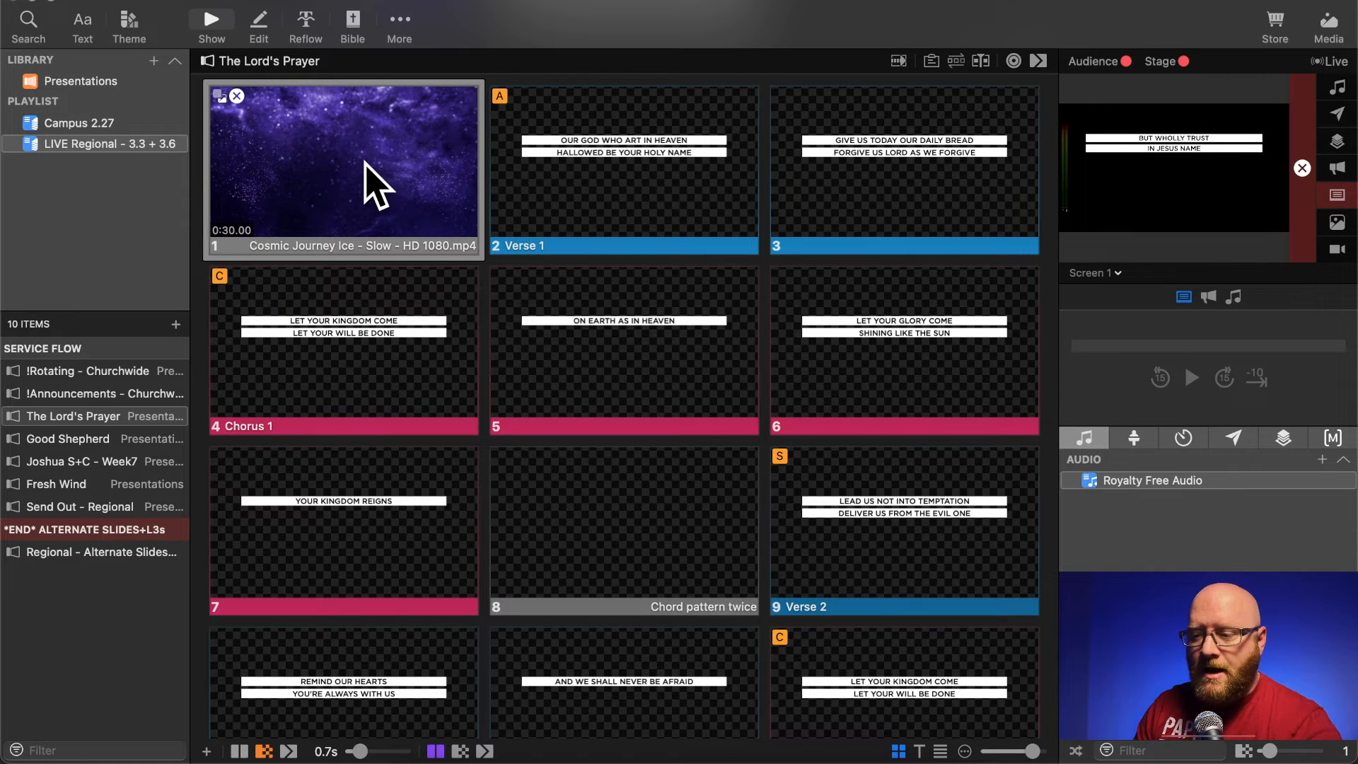
# - Test The Lord's Prayer by playing the background slide and the first Verse 1 slide live, and clear the output
pyautogui.click(372, 183)
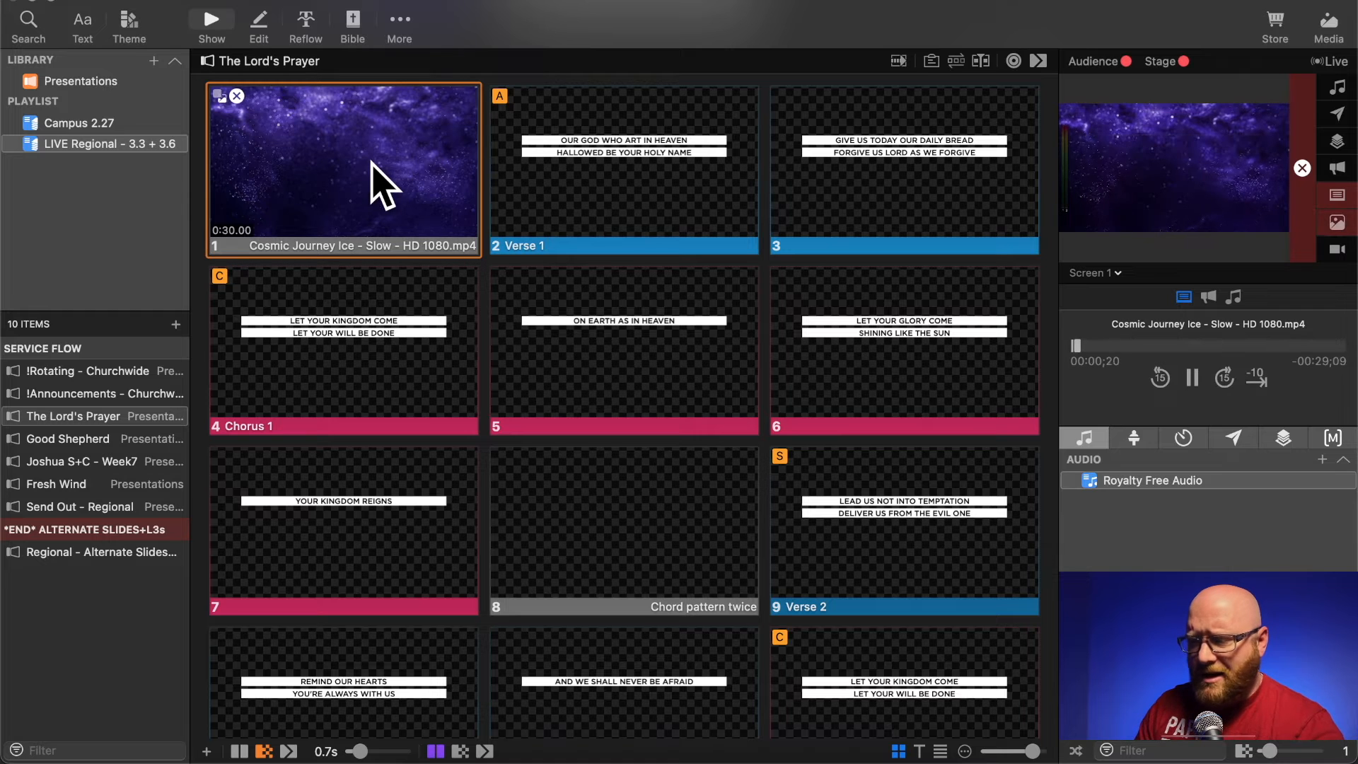
pyautogui.click(606, 168)
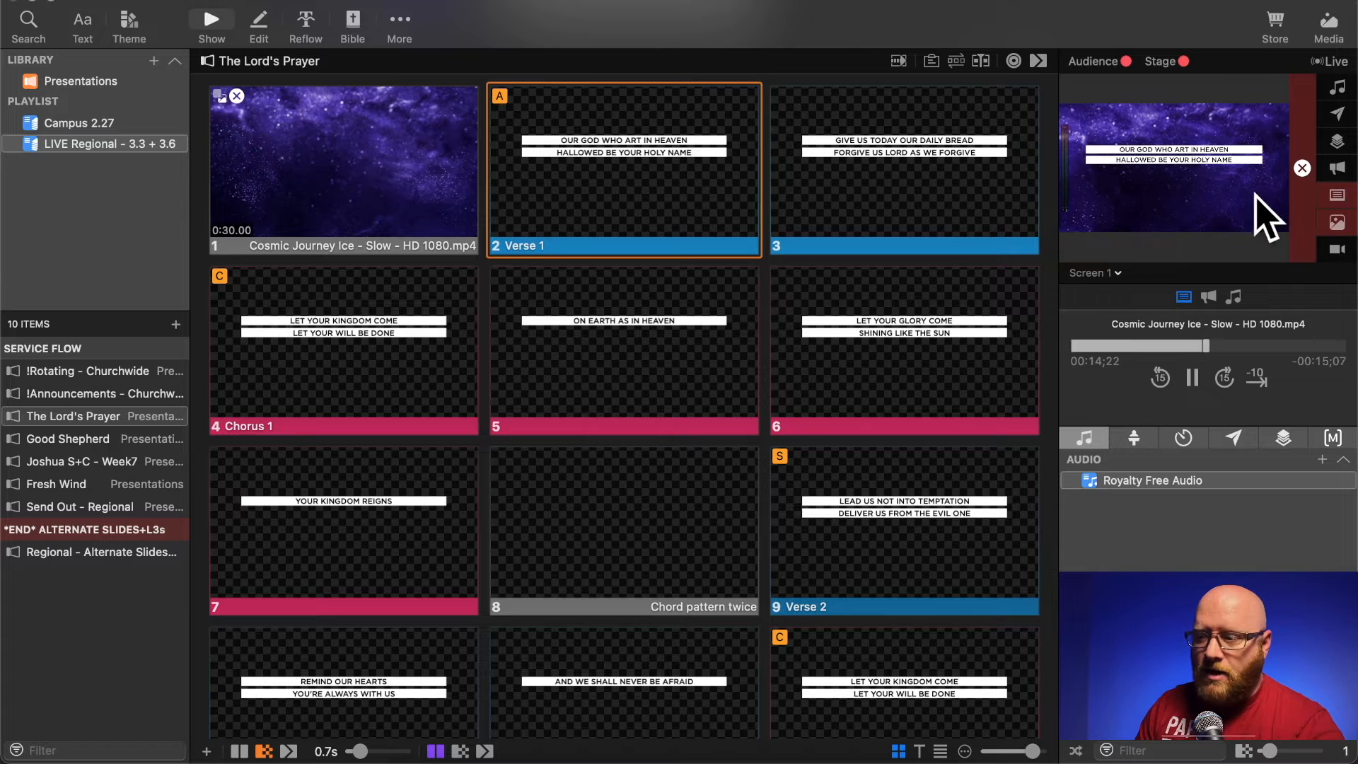
pyautogui.click(1302, 170)
# - Apply the Middle theme from the Worship set to the Good Shepherd presentation
pyautogui.scroll(-10, 673, 255)
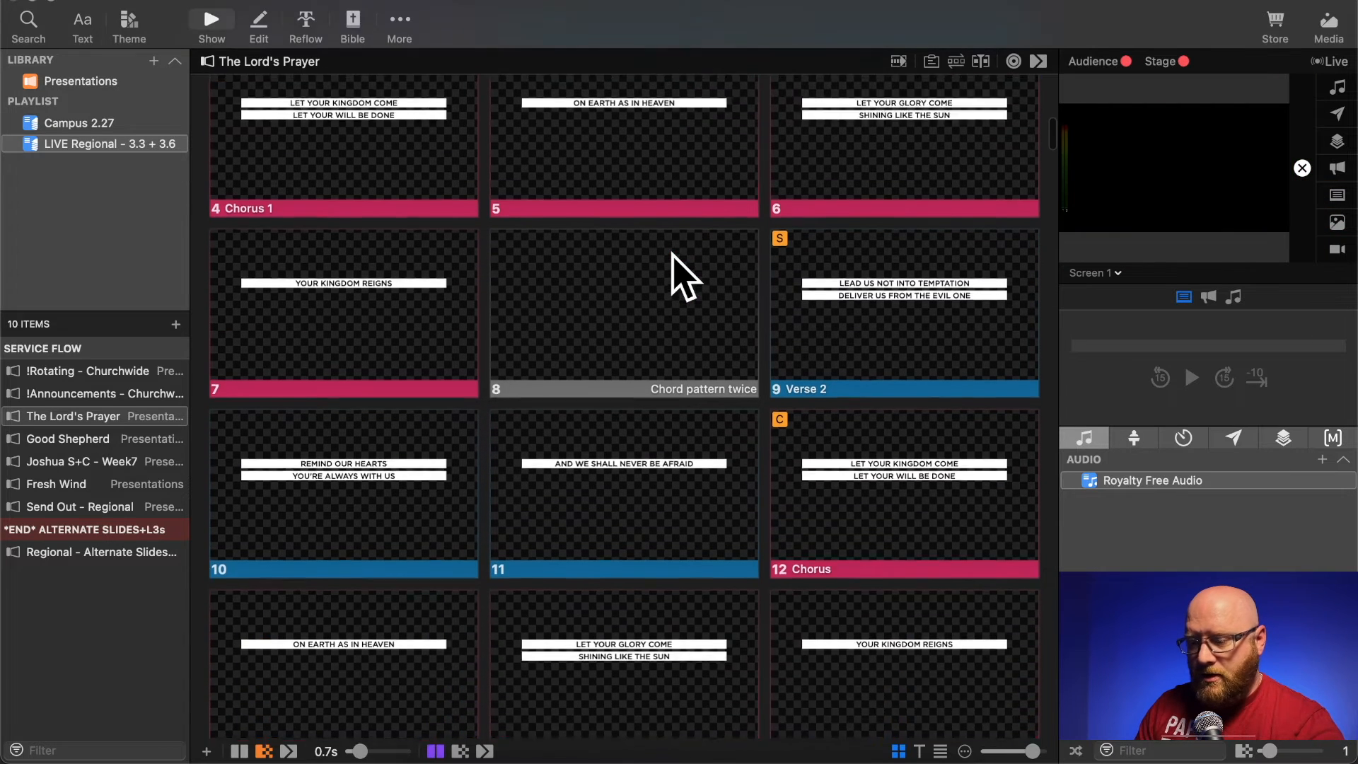
pyautogui.scroll(-11, 673, 255)
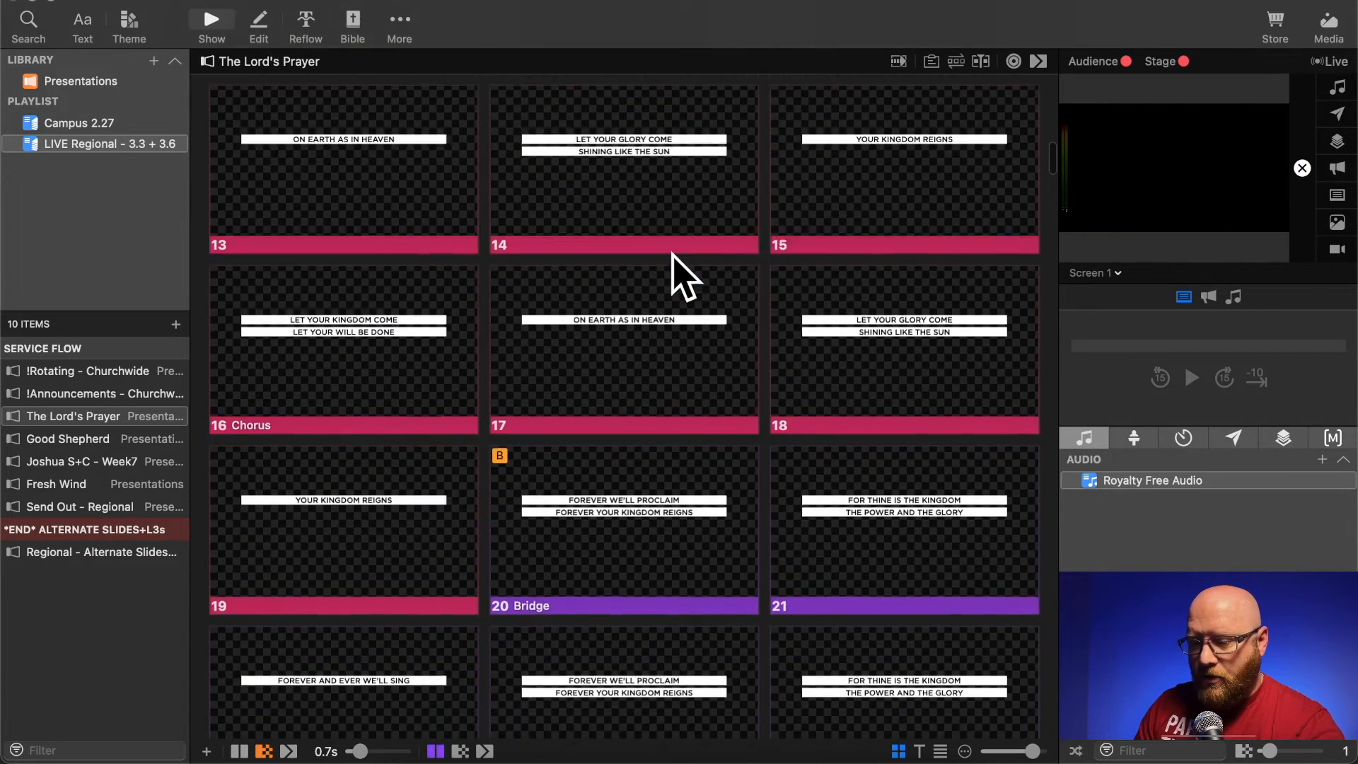
pyautogui.scroll(-5, 672, 255)
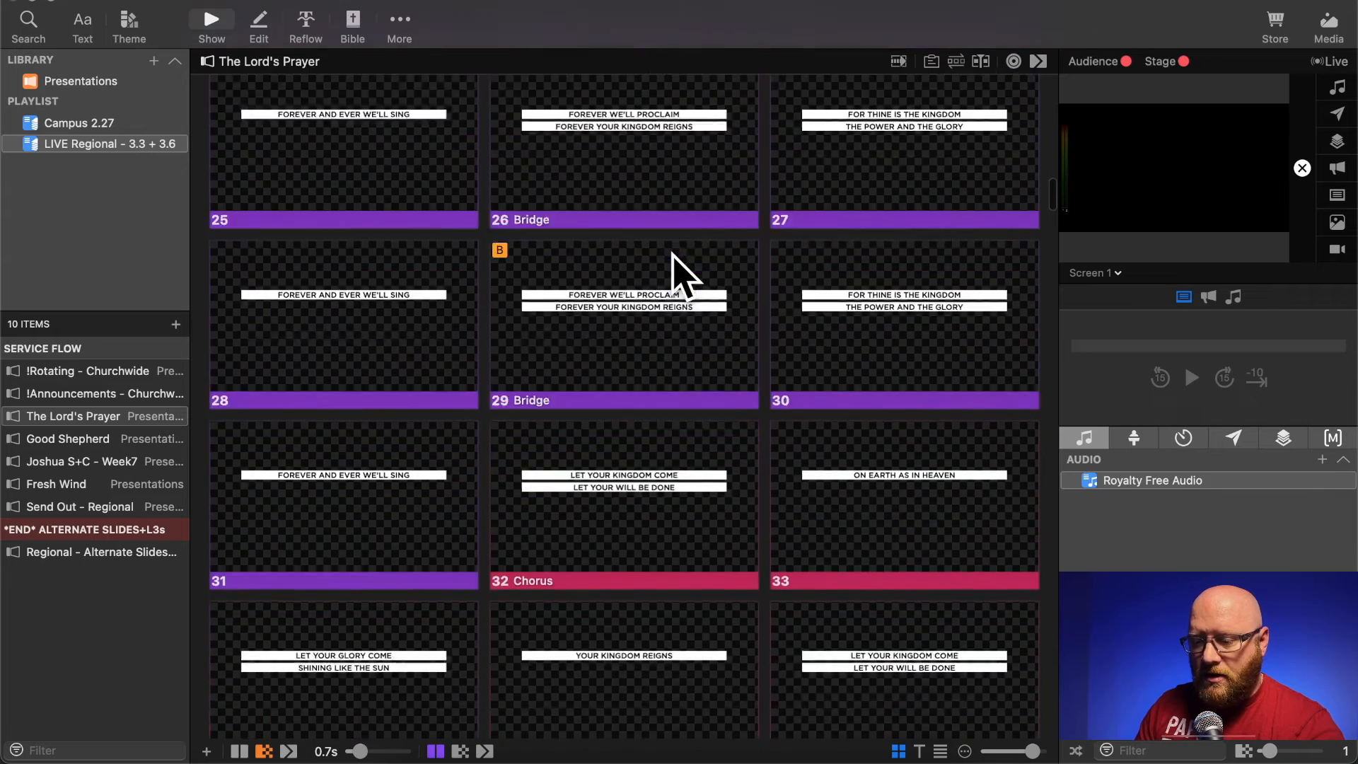
pyautogui.scroll(-8, 632, 453)
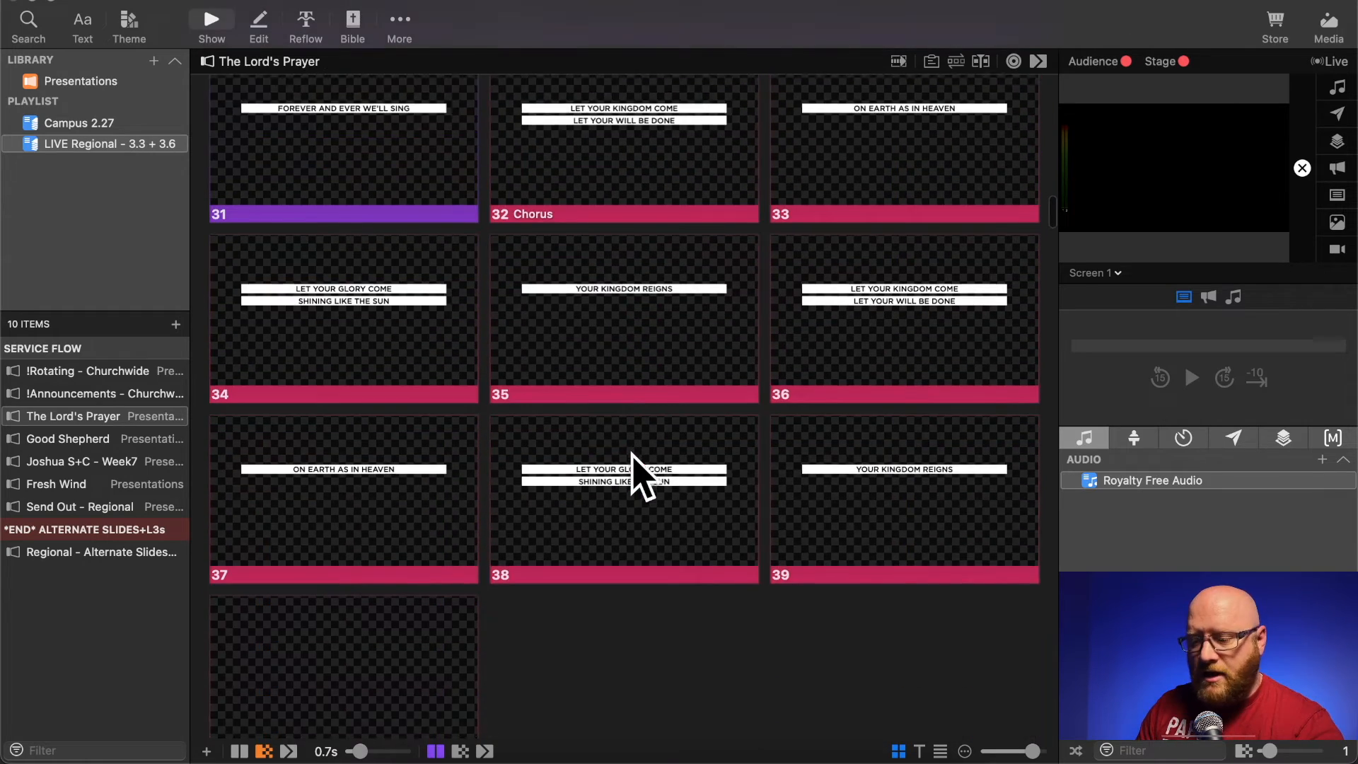
pyautogui.scroll(-8, 632, 453)
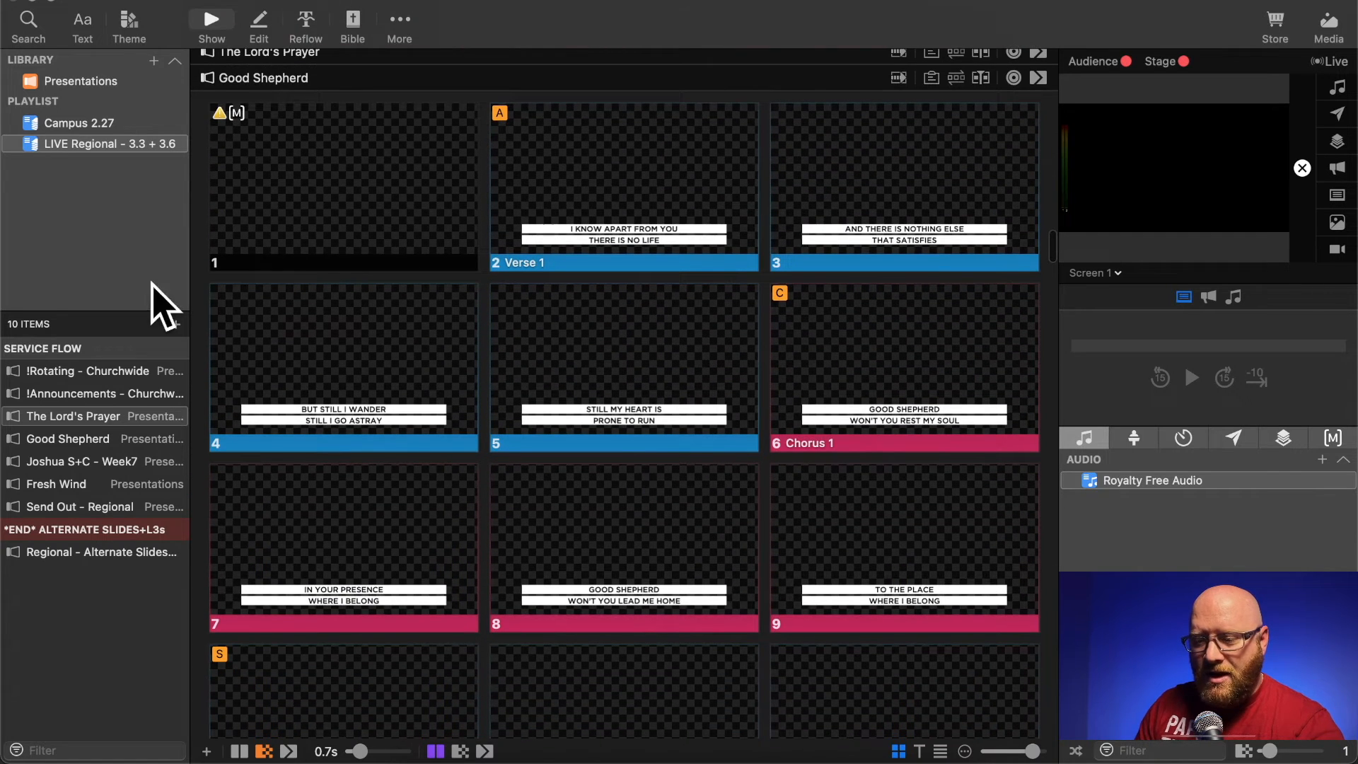
pyautogui.click(132, 27)
pyautogui.moveTo(251, 359)
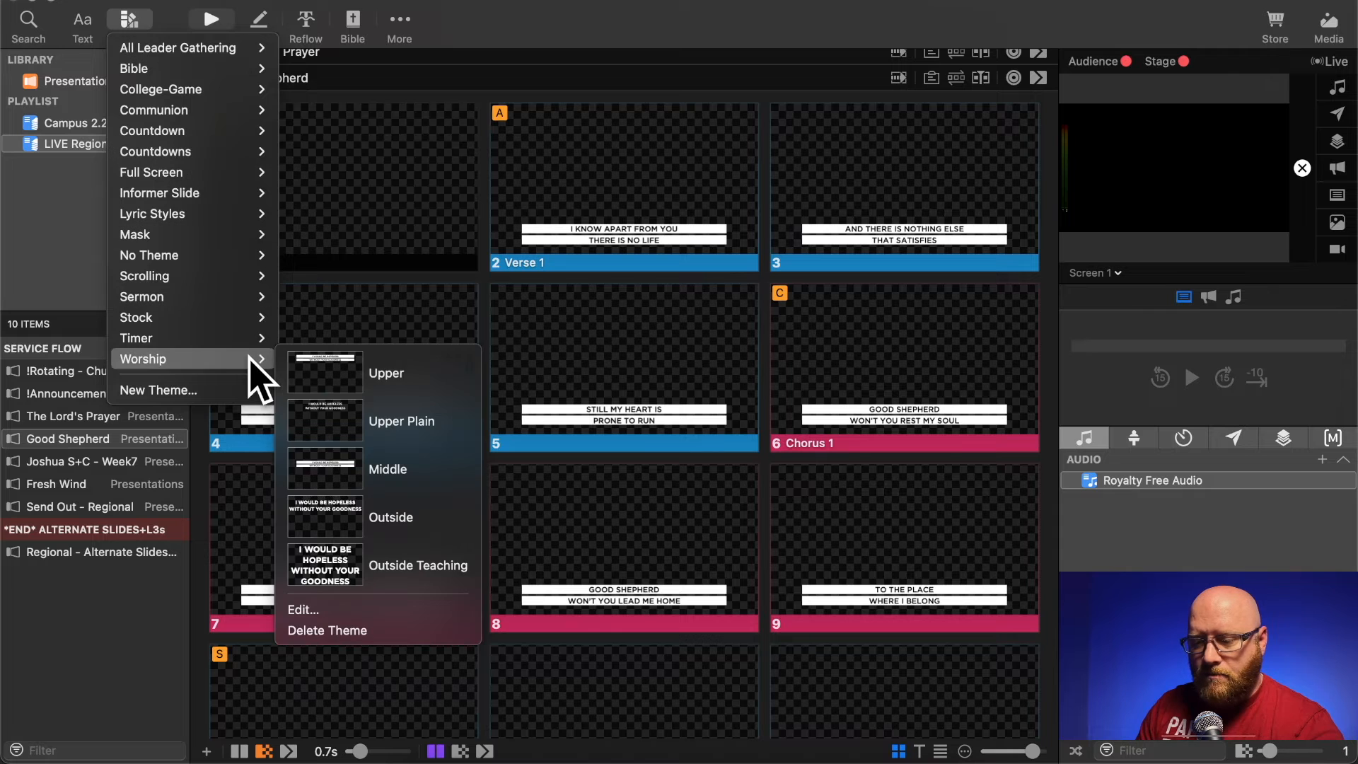
pyautogui.click(357, 466)
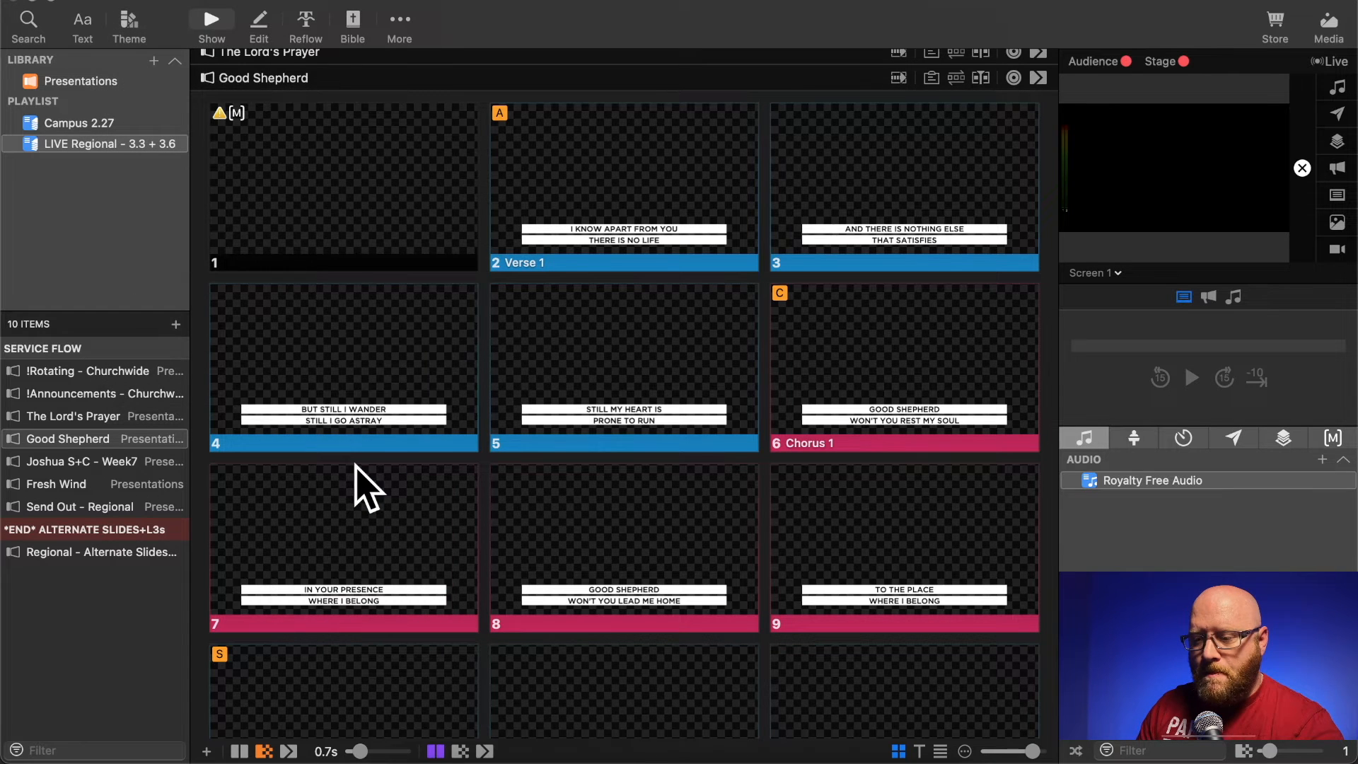
# - Replace the blank first slide of Good Shepherd with the copied Cosmic Journey Ice background slide by pasting it and deleting the blank one
pyautogui.rightClick(389, 126)
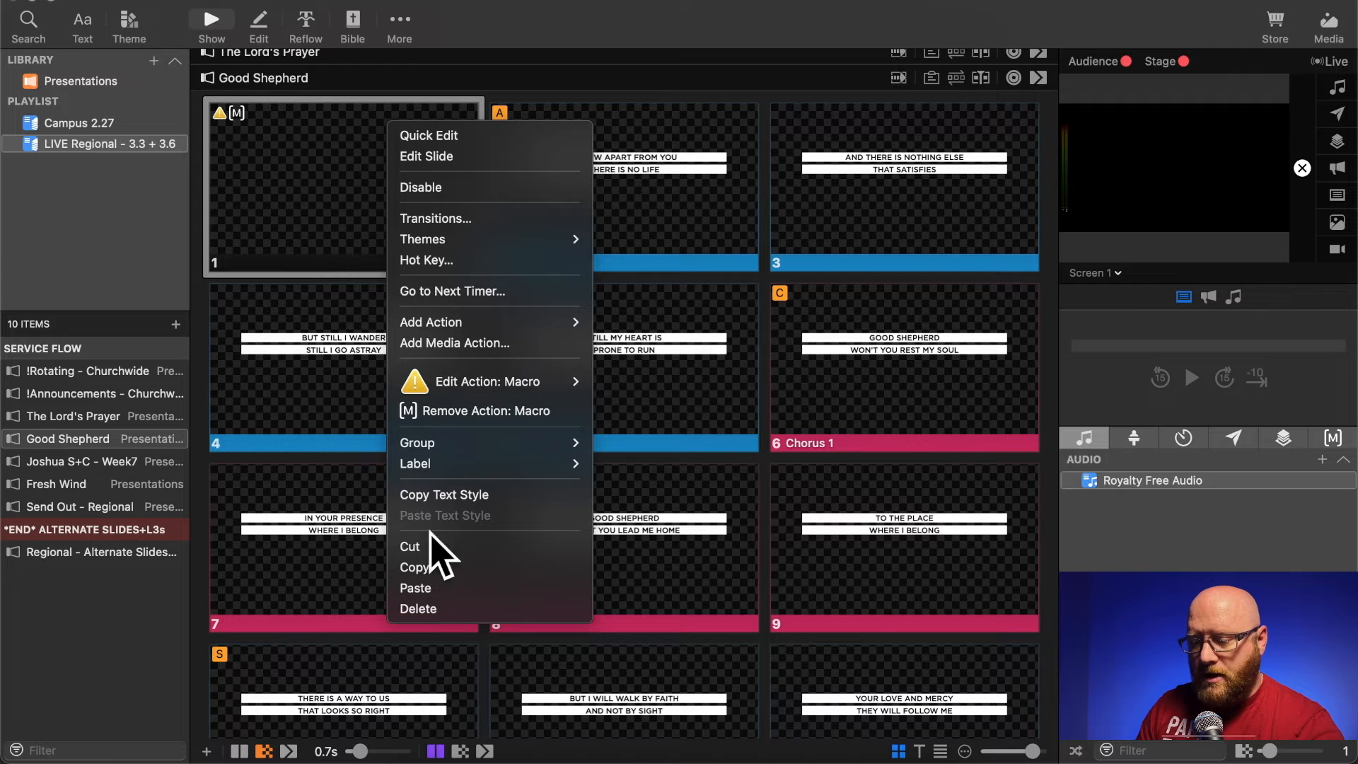
pyautogui.click(427, 587)
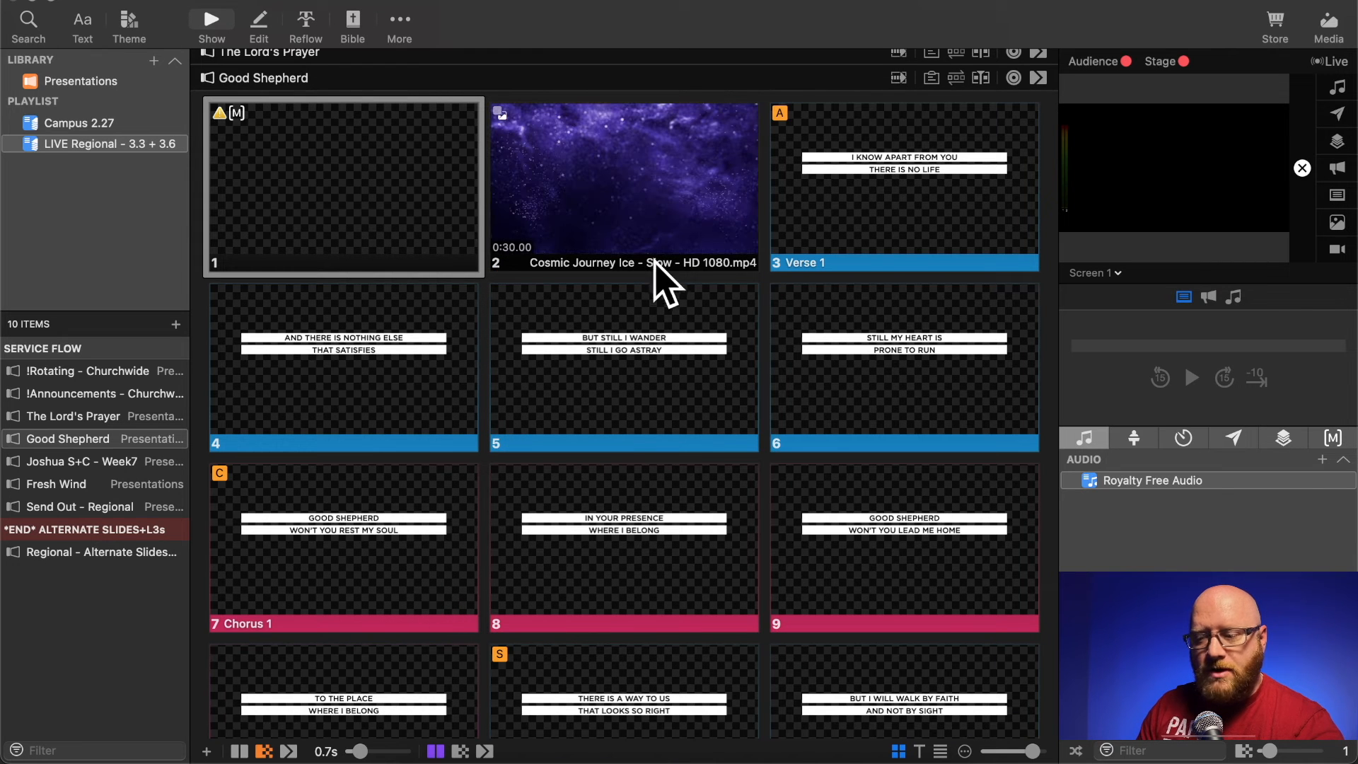
pyautogui.rightClick(324, 171)
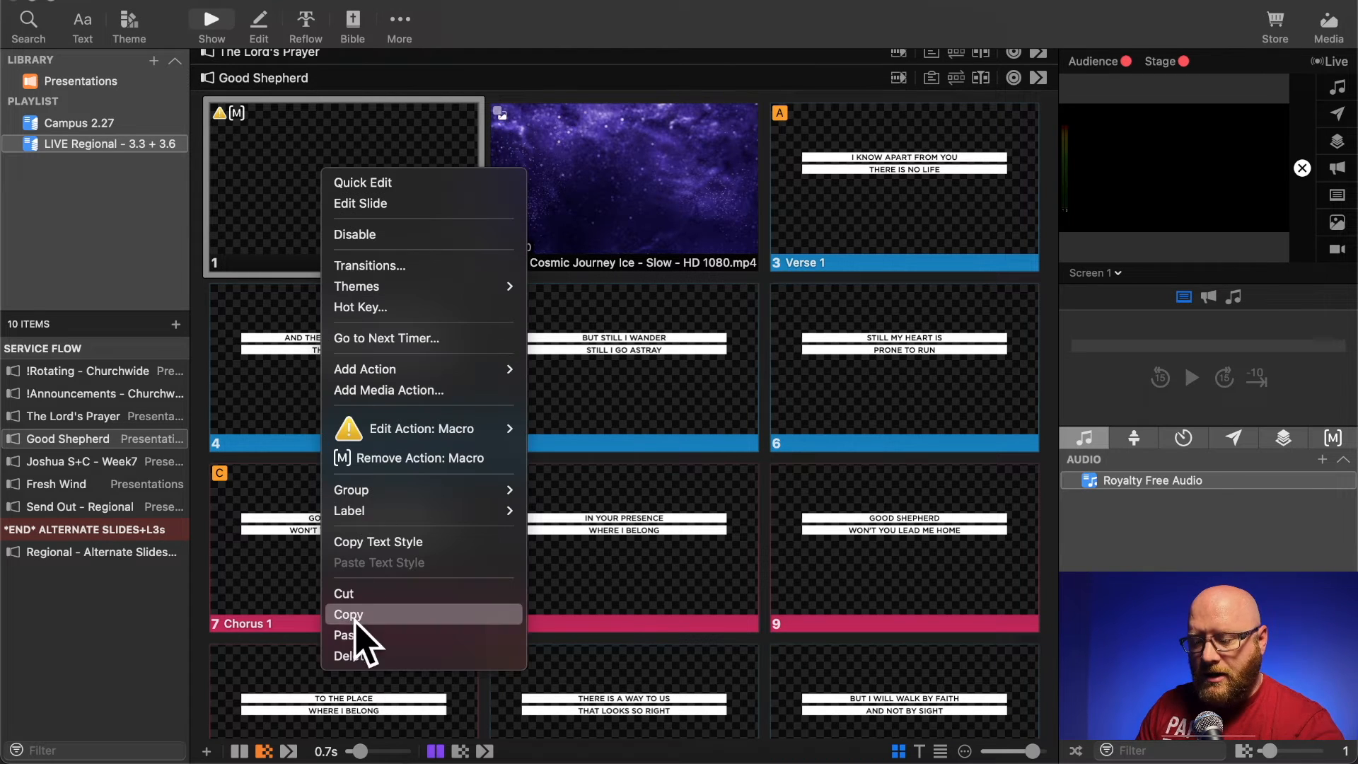
pyautogui.click(354, 656)
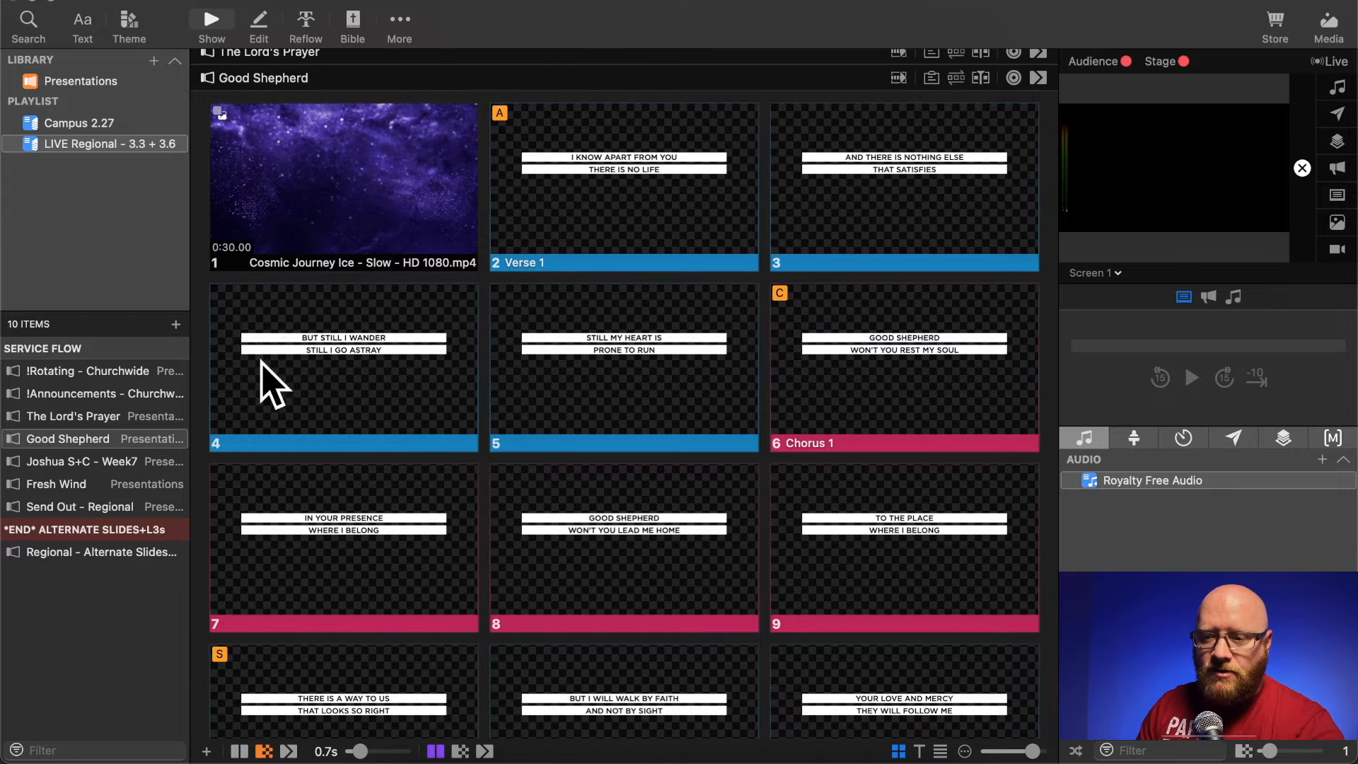
# - Add a Clear All clear-group action to the Cosmic Journey Ice background slide opening Good Shepherd
pyautogui.rightClick(359, 173)
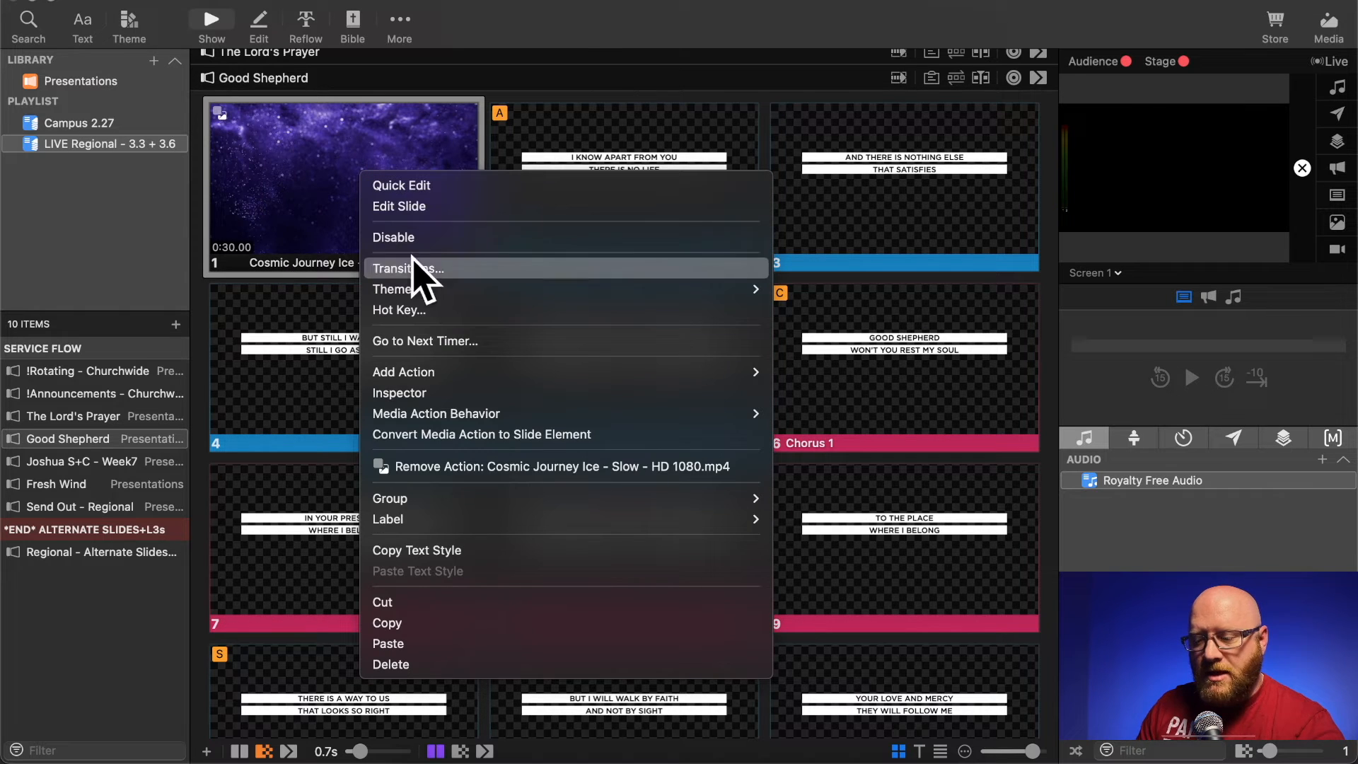
pyautogui.moveTo(585, 372)
pyautogui.moveTo(849, 373)
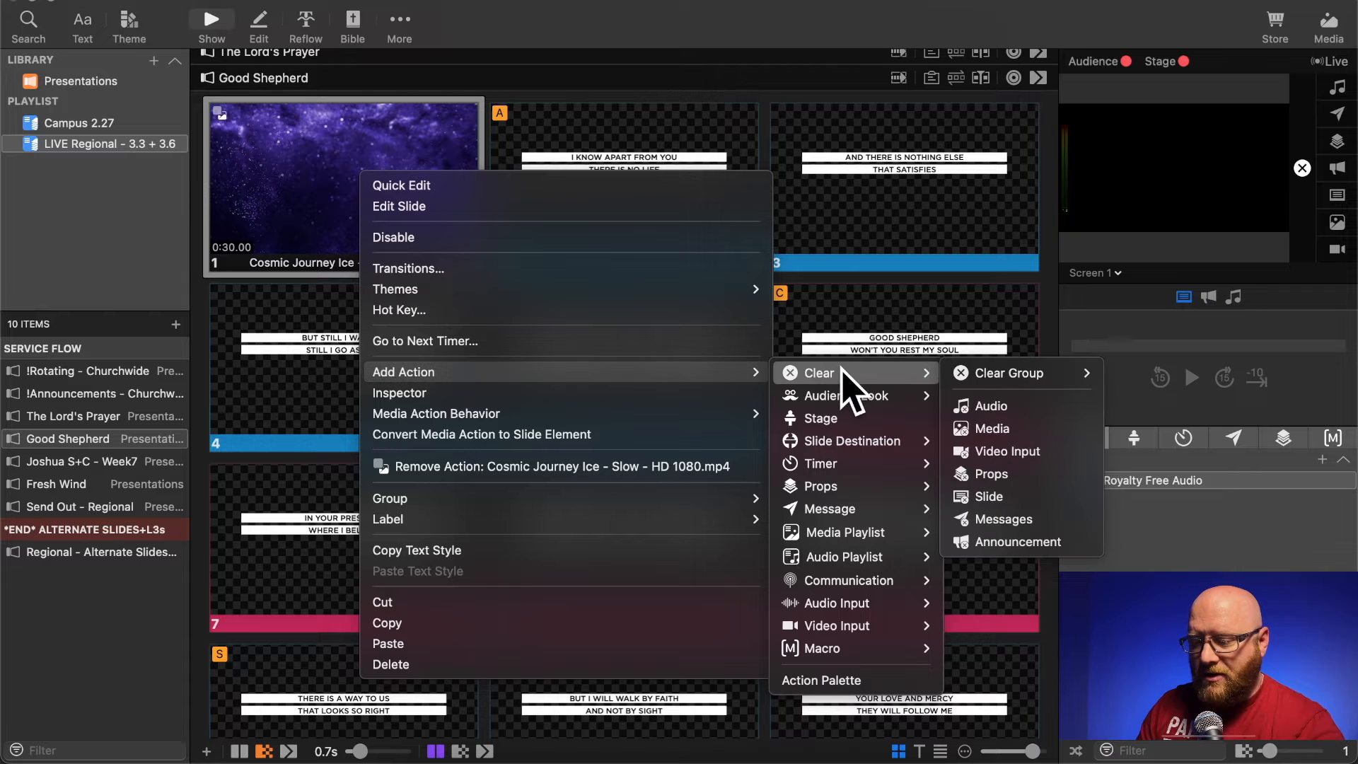
pyautogui.moveTo(1061, 374)
pyautogui.click(1132, 373)
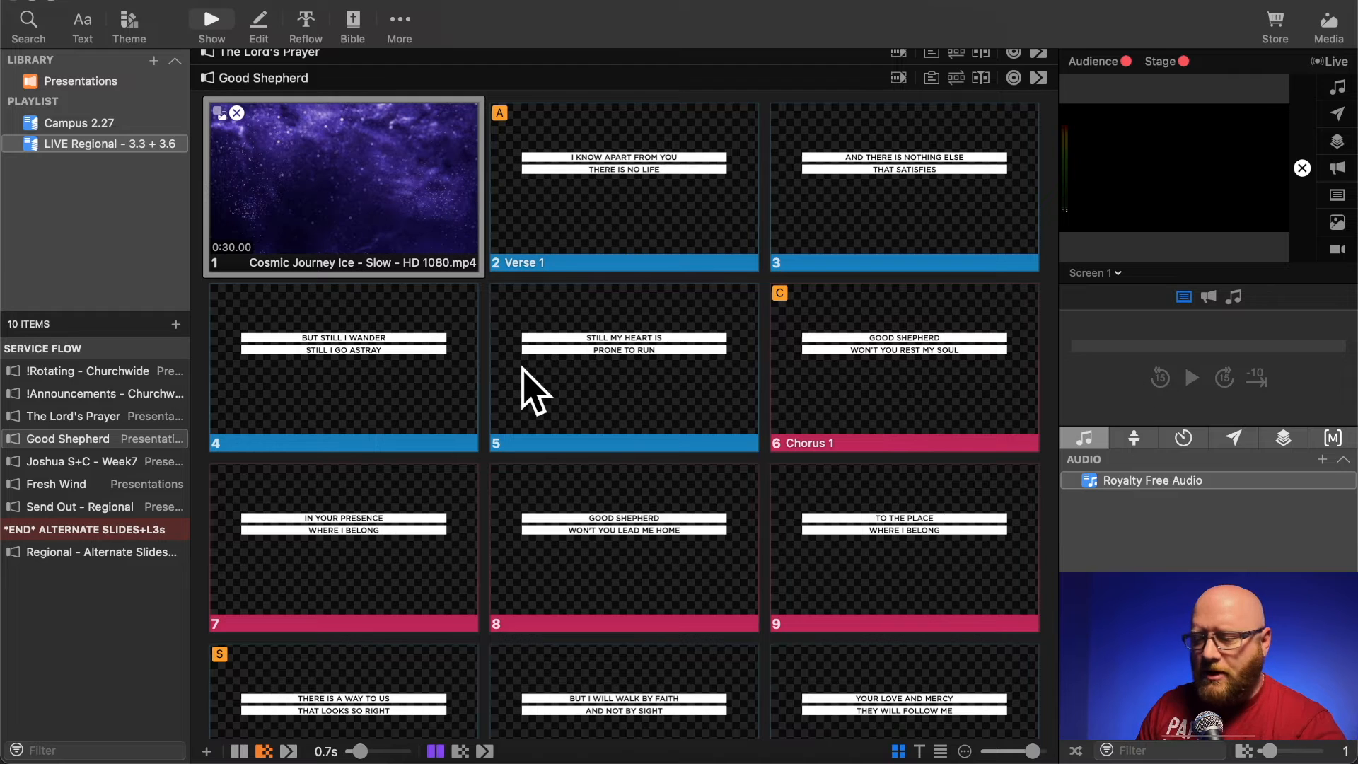
# - Remove the Macro action from the JoshuaSeries_Bumper.mp4 slide in Joshua S+C - Week7
pyautogui.scroll(-10, 535, 391)
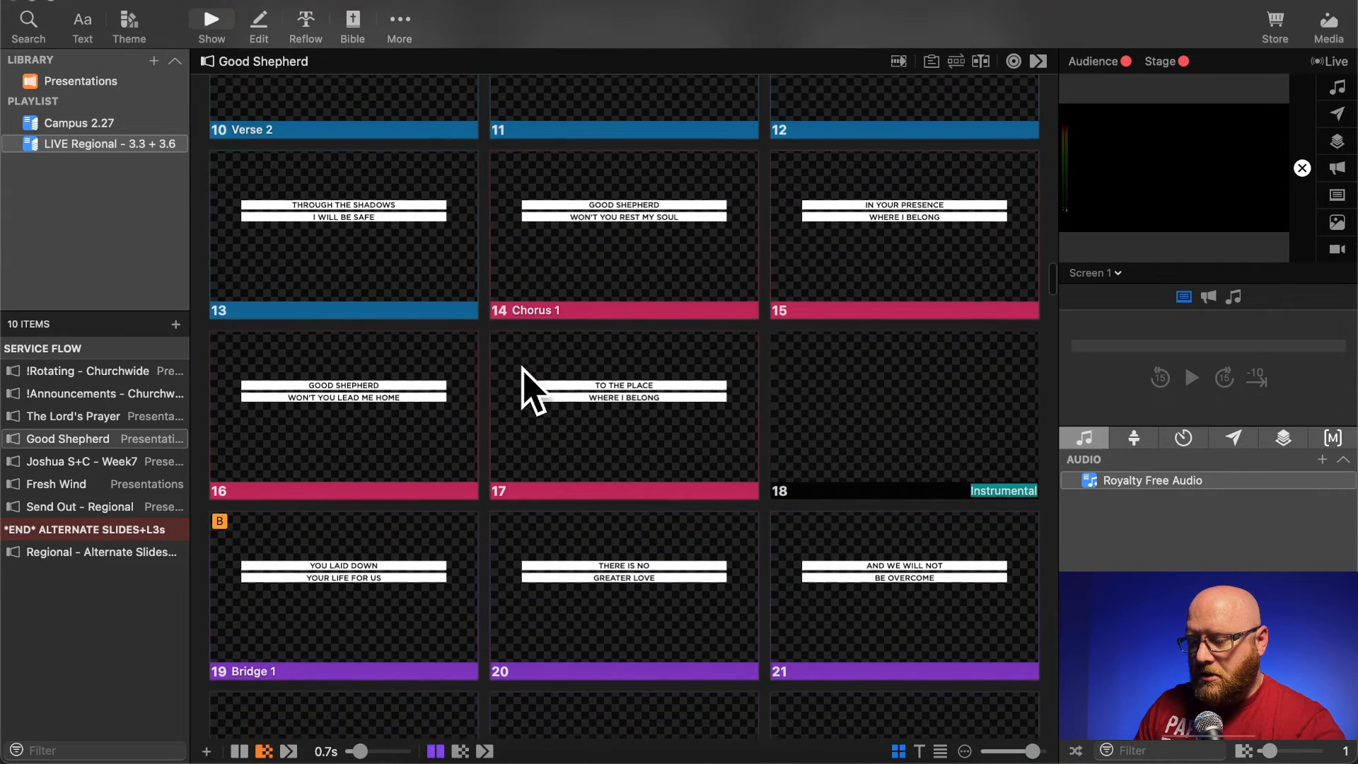
pyautogui.scroll(-12, 535, 392)
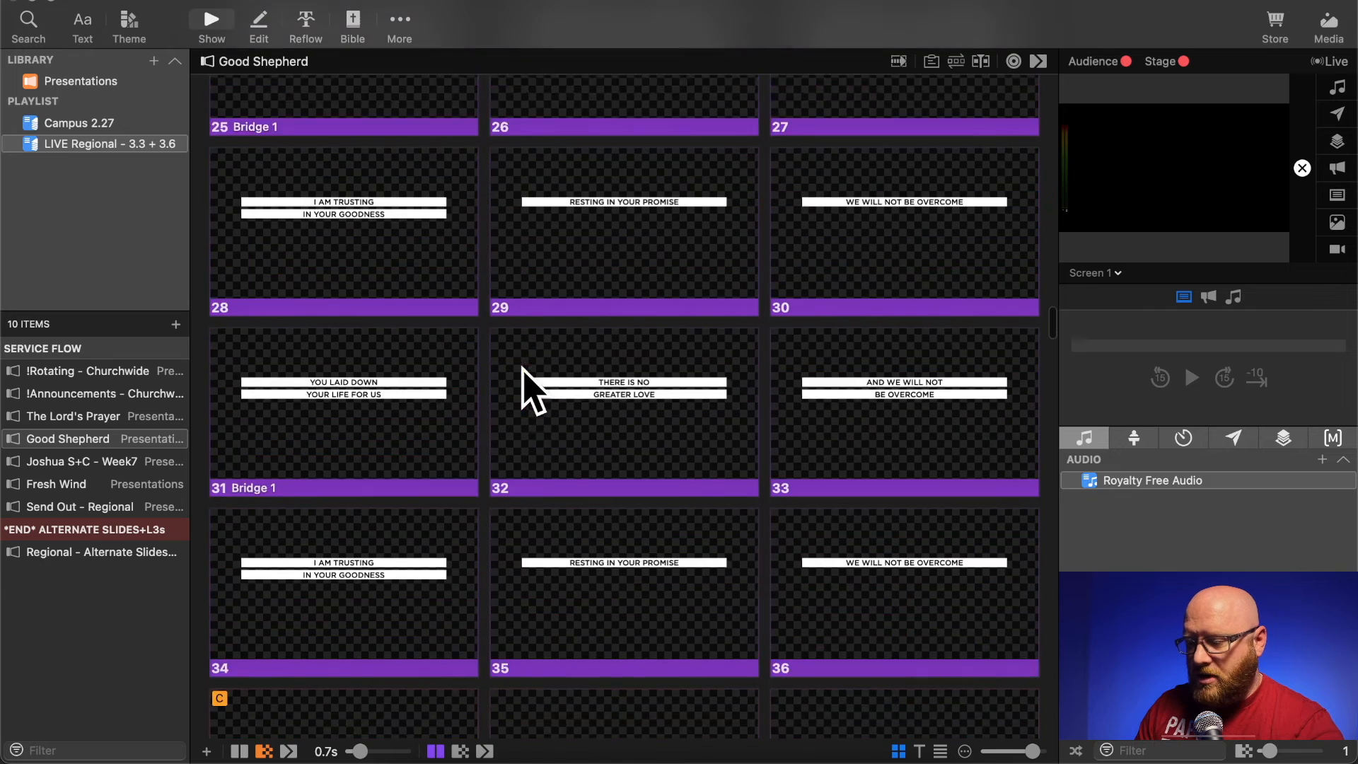
pyautogui.scroll(-5, 535, 391)
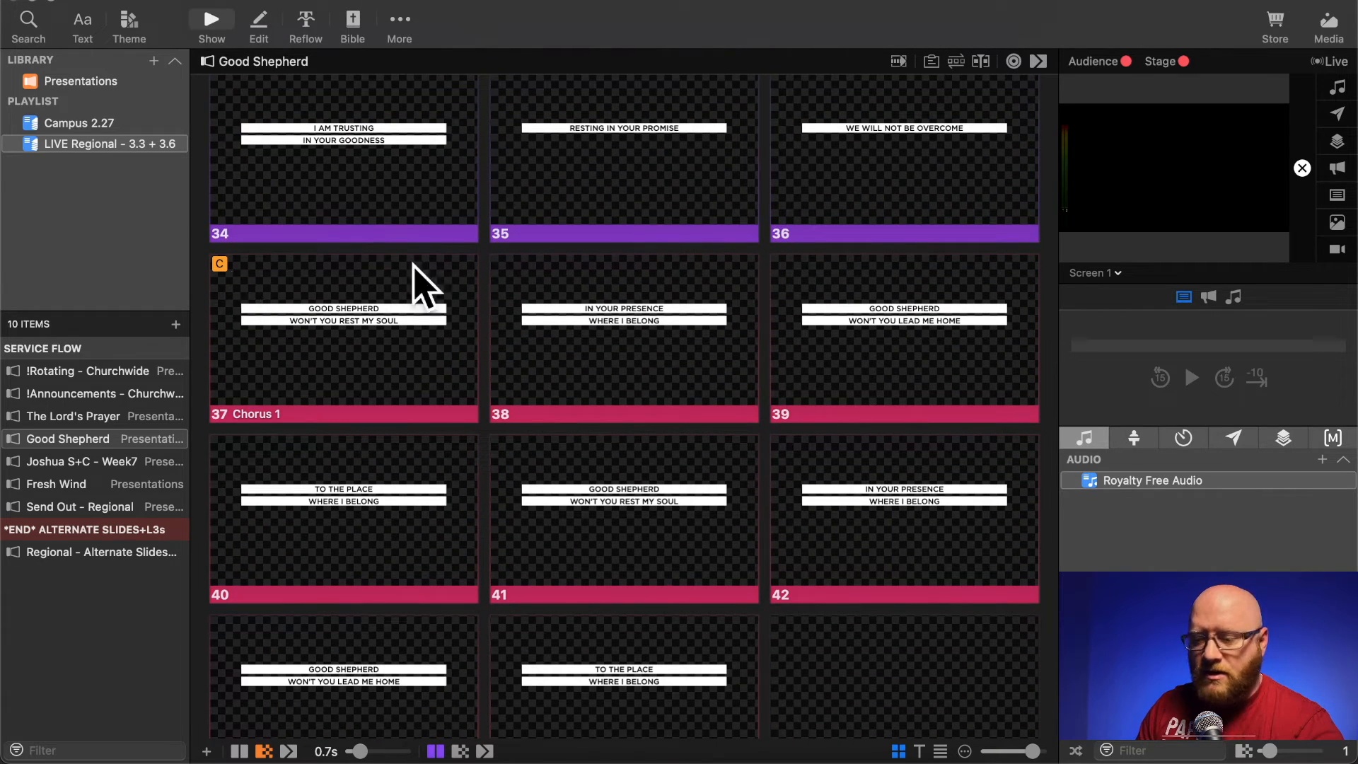
pyautogui.scroll(-7, 479, 424)
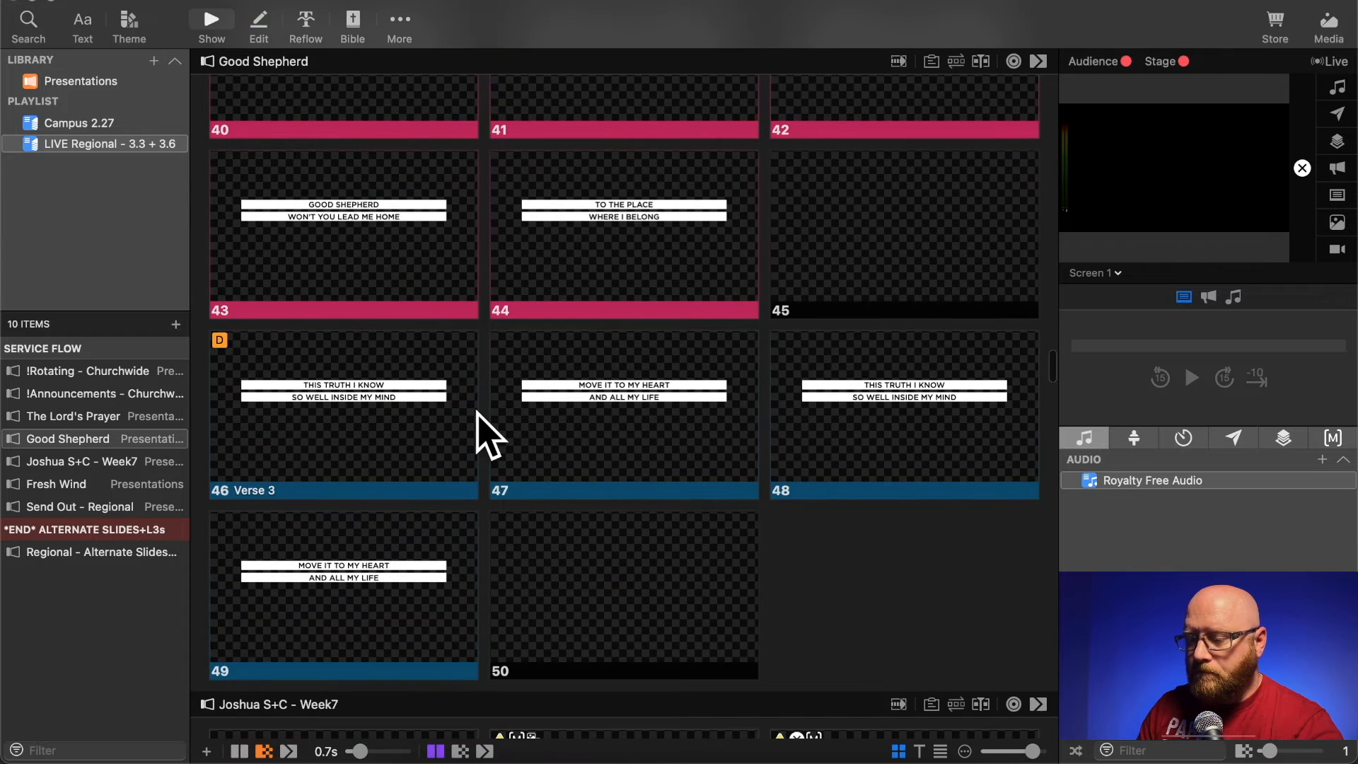
pyautogui.scroll(-2, 488, 435)
pyautogui.scroll(-8, 488, 435)
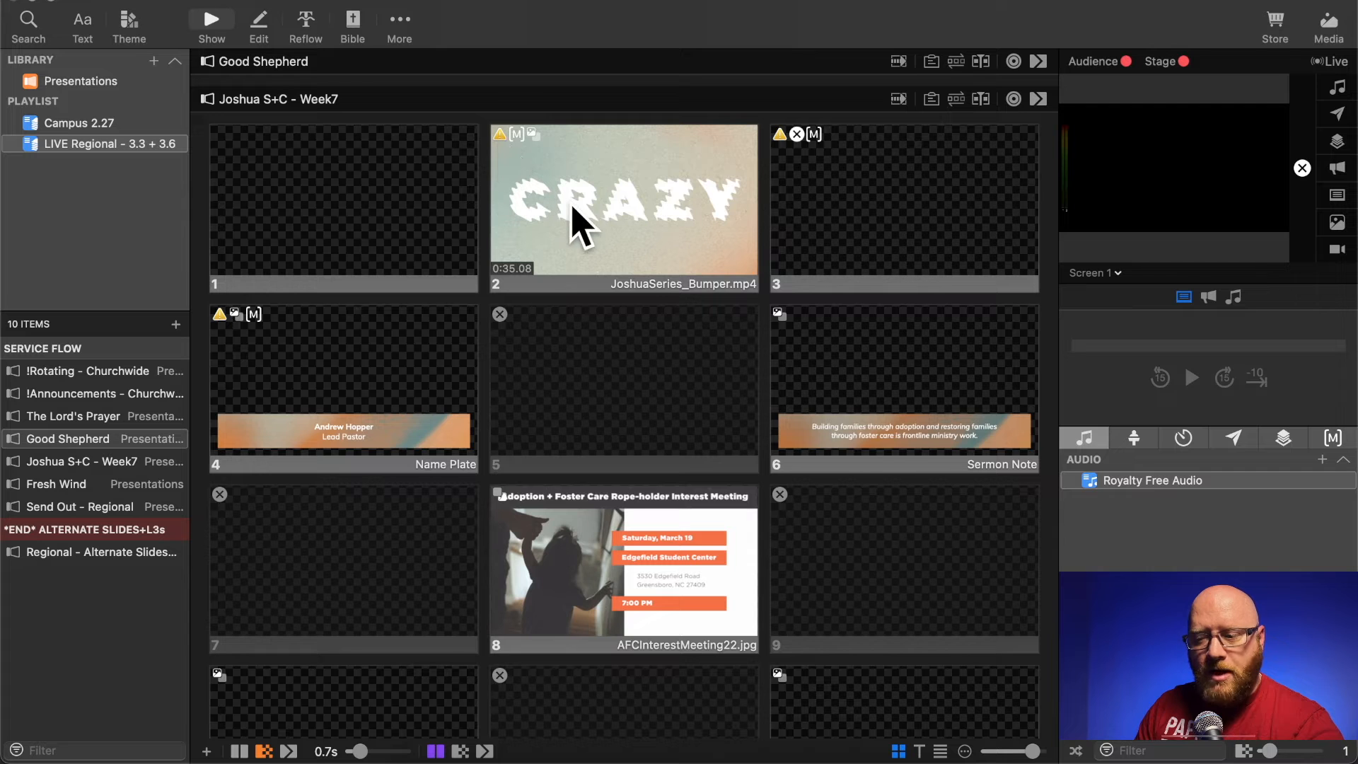
pyautogui.rightClick(571, 203)
pyautogui.moveTo(723, 543)
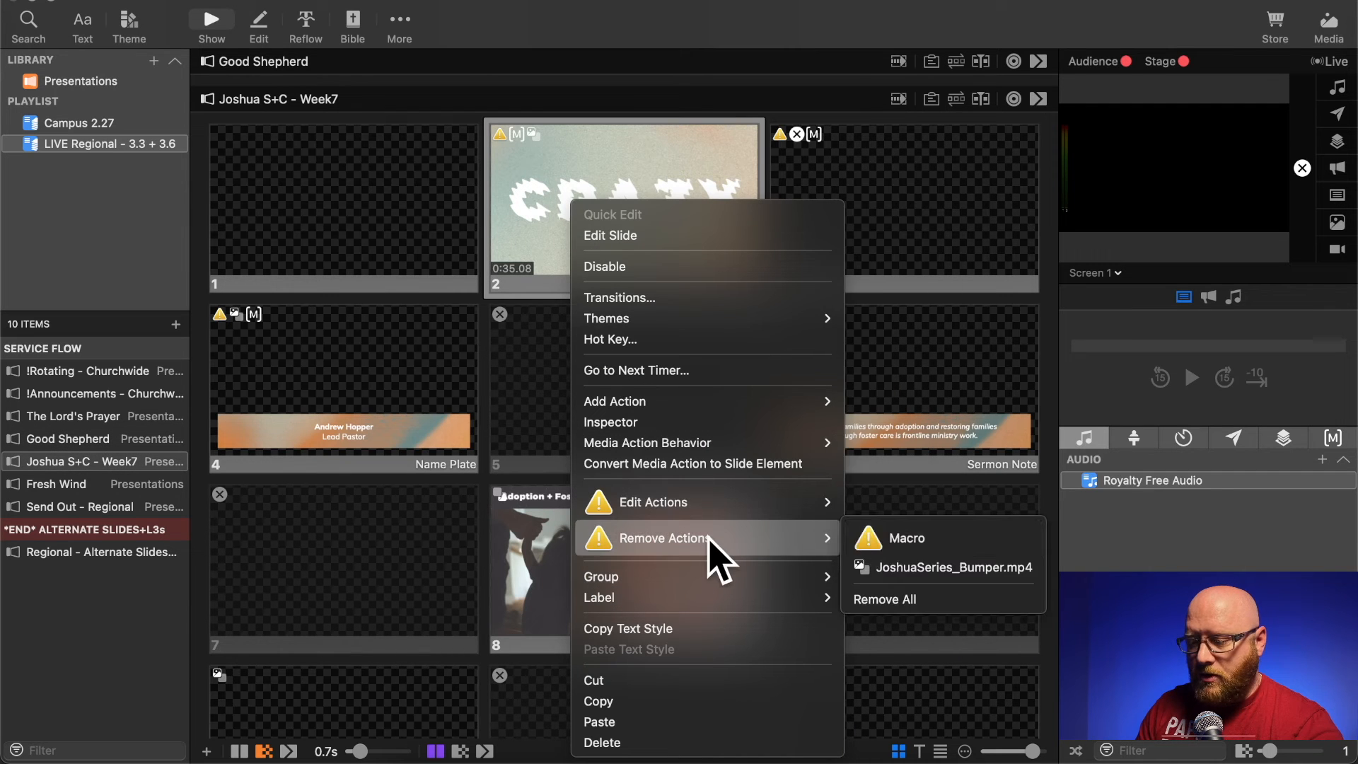
pyautogui.click(892, 532)
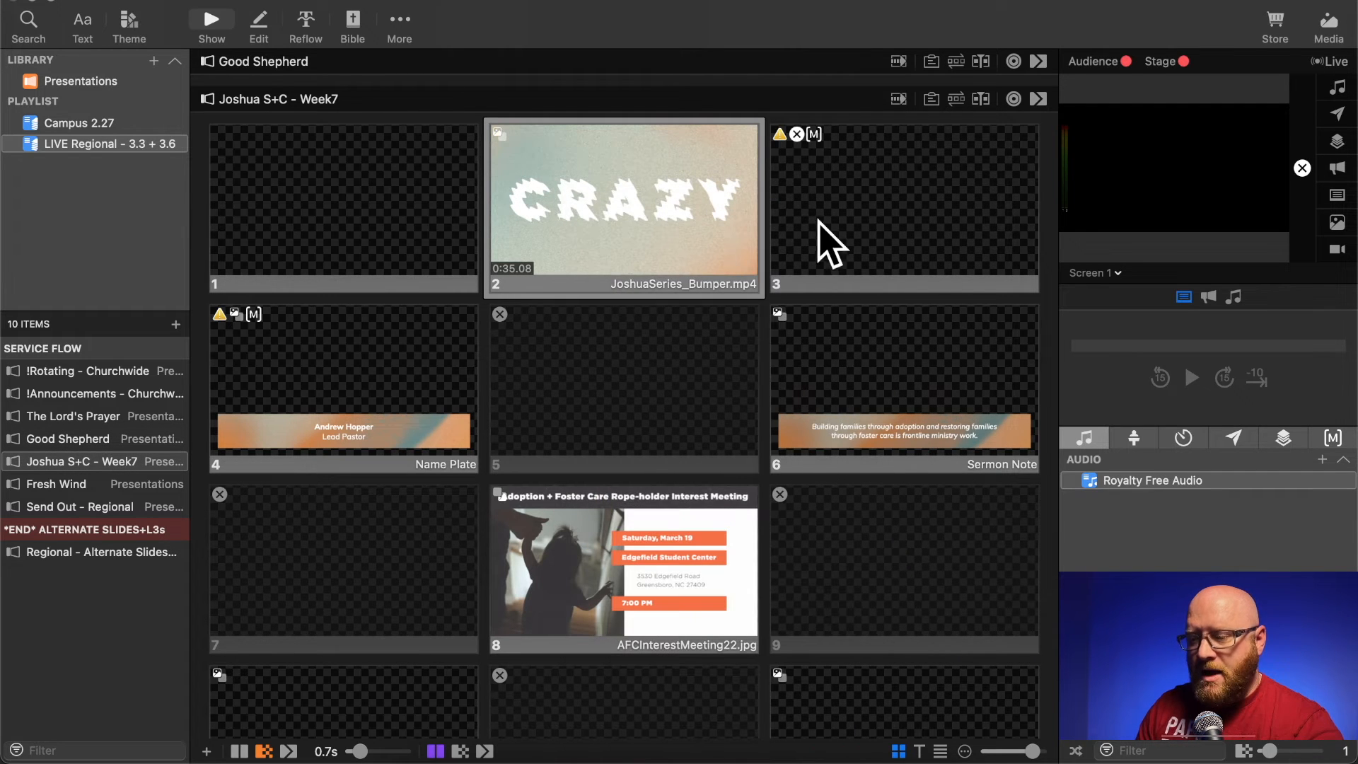
# - Replace all actions on the third slide of Joshua S+C - Week7 with a Clear All clear-group action
pyautogui.rightClick(818, 174)
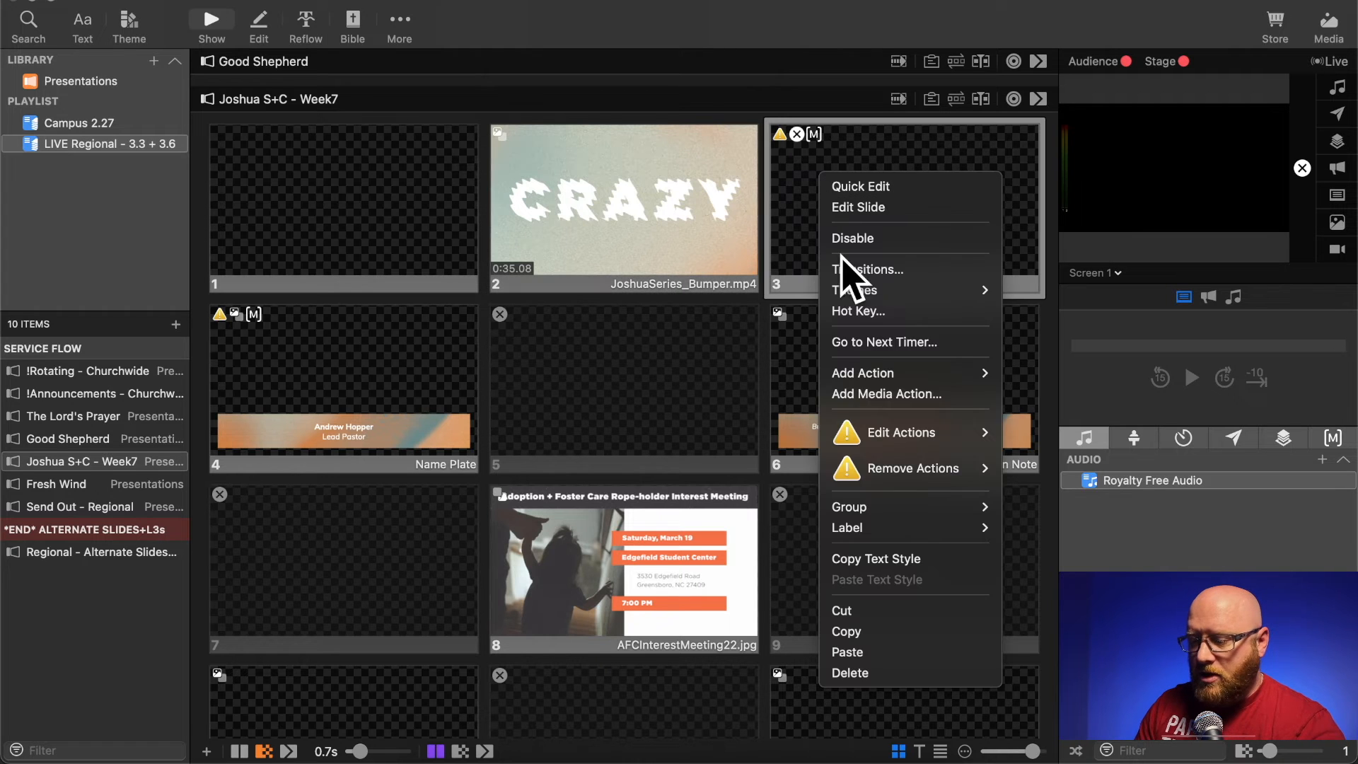
pyautogui.moveTo(923, 472)
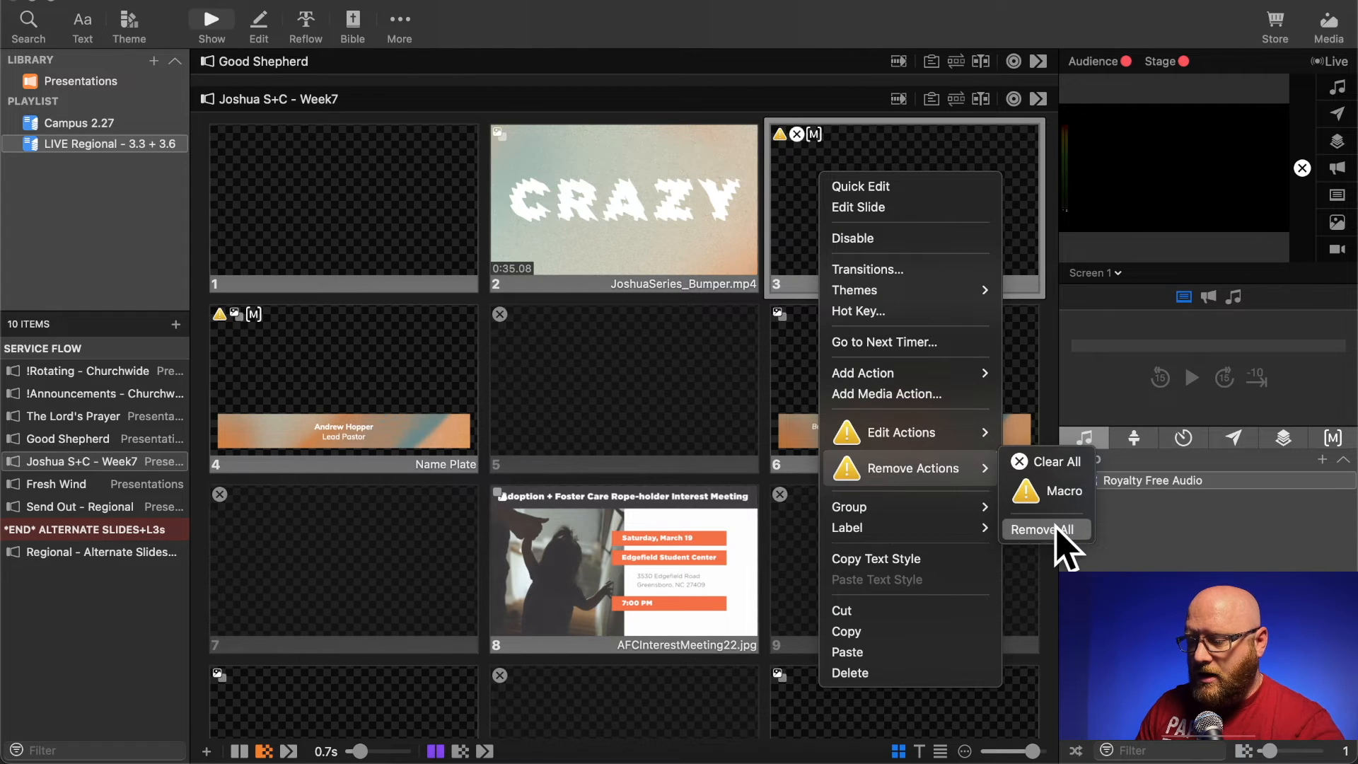
pyautogui.click(1055, 528)
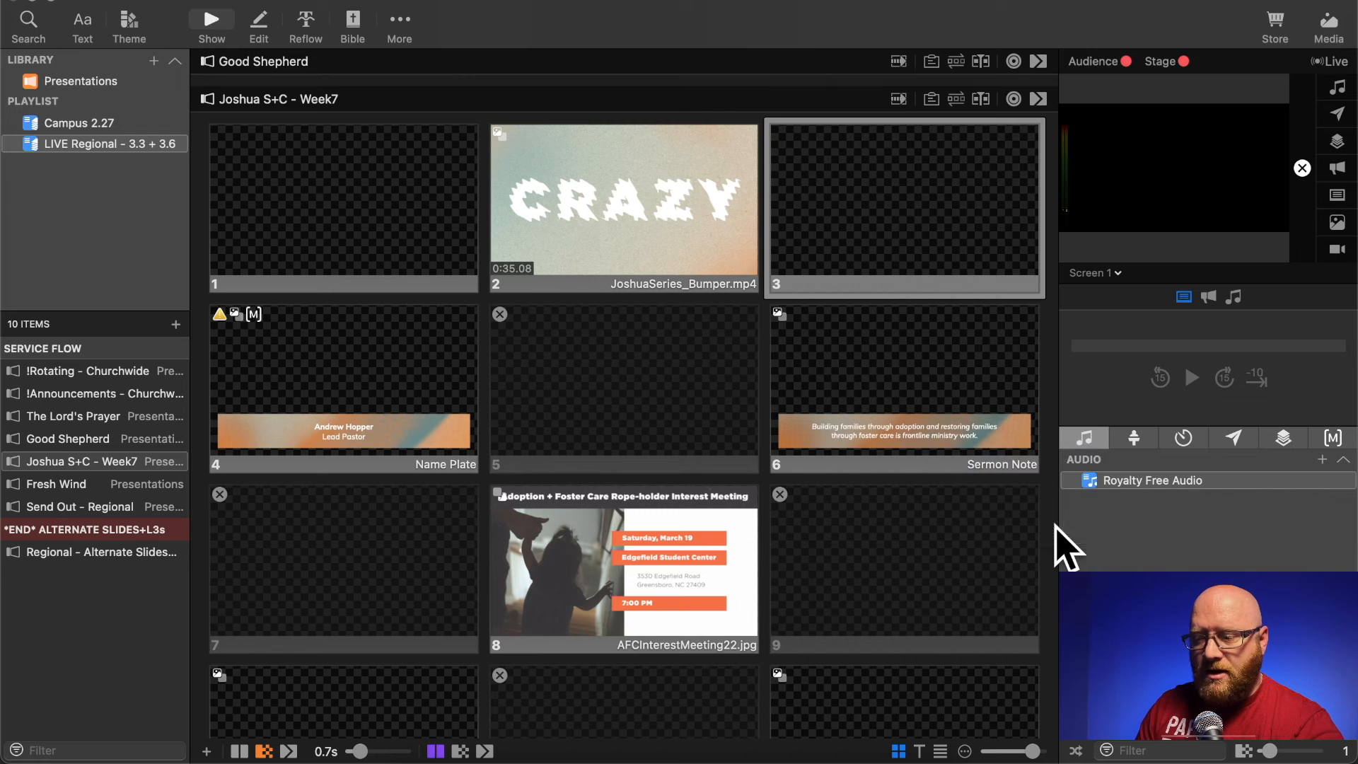
pyautogui.rightClick(861, 200)
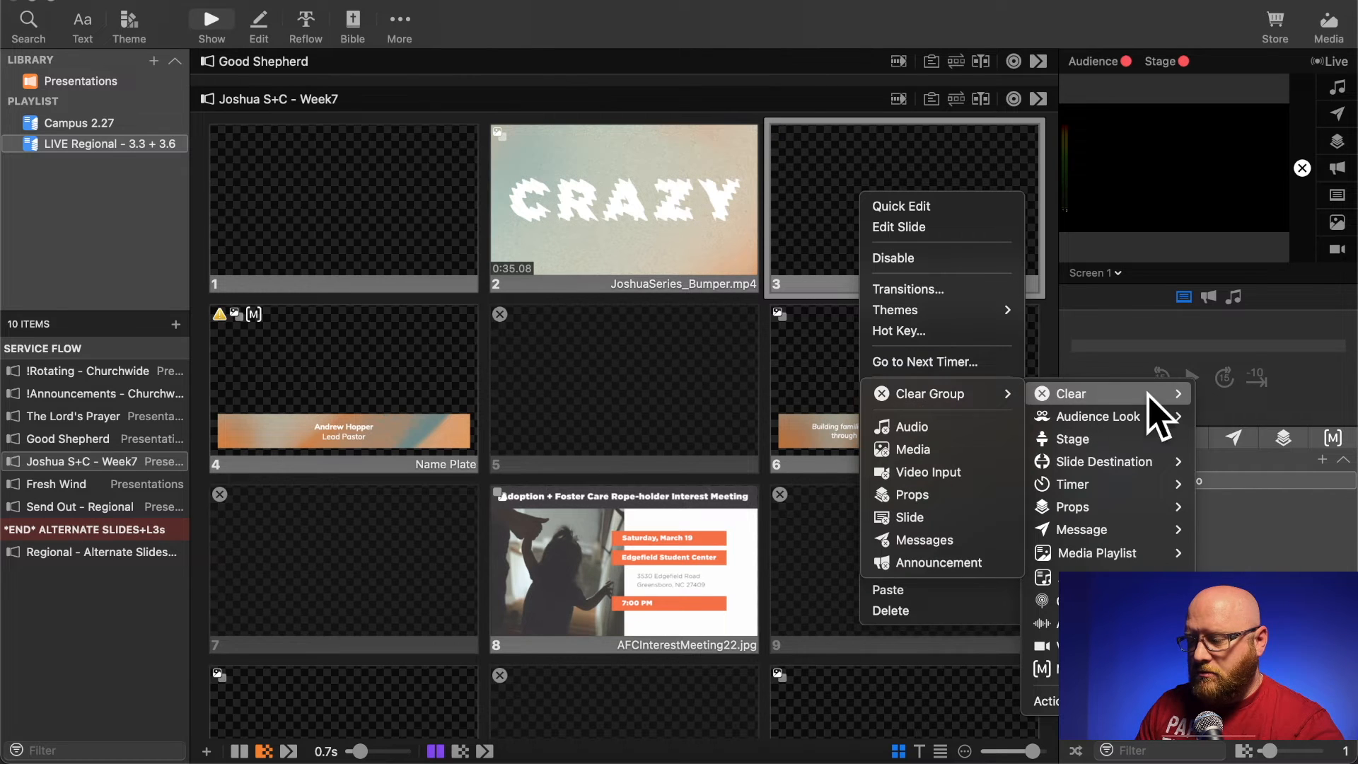
pyautogui.moveTo(943, 395)
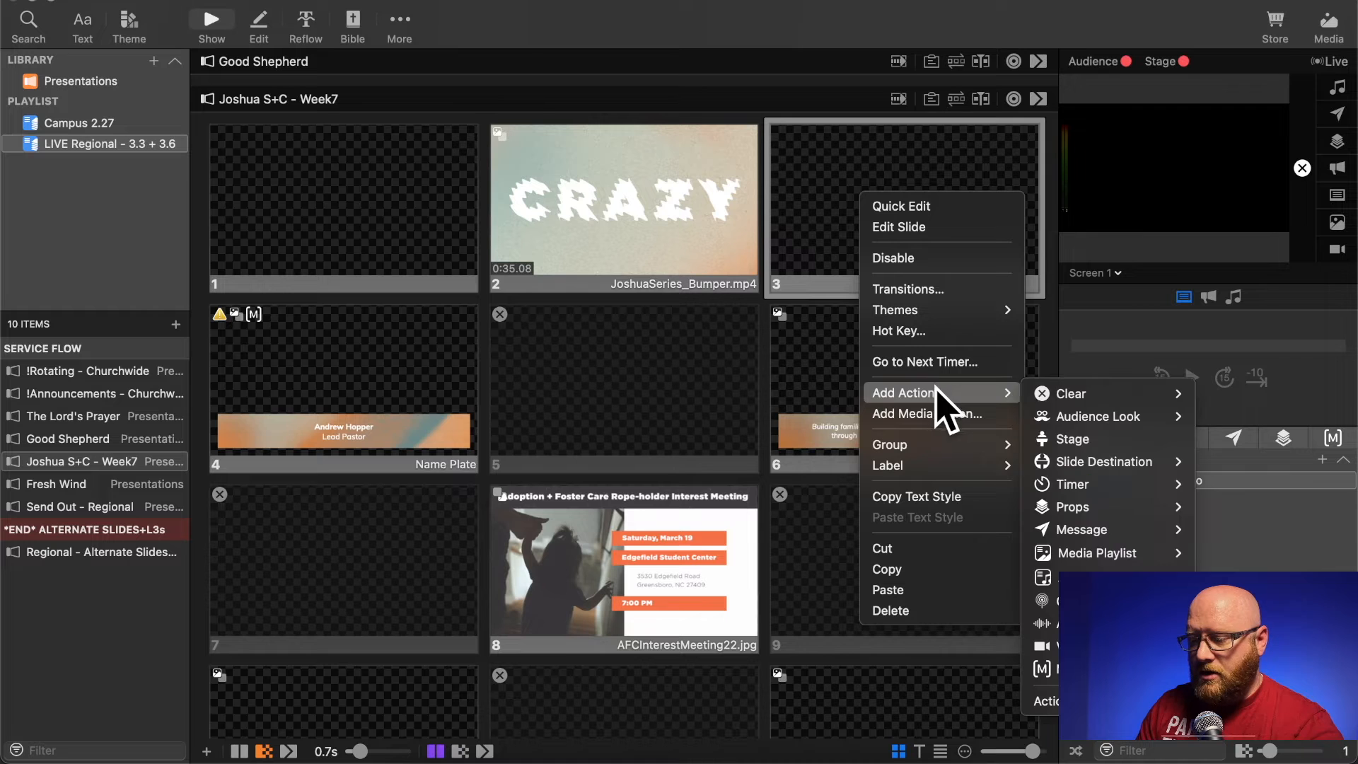
pyautogui.click(798, 394)
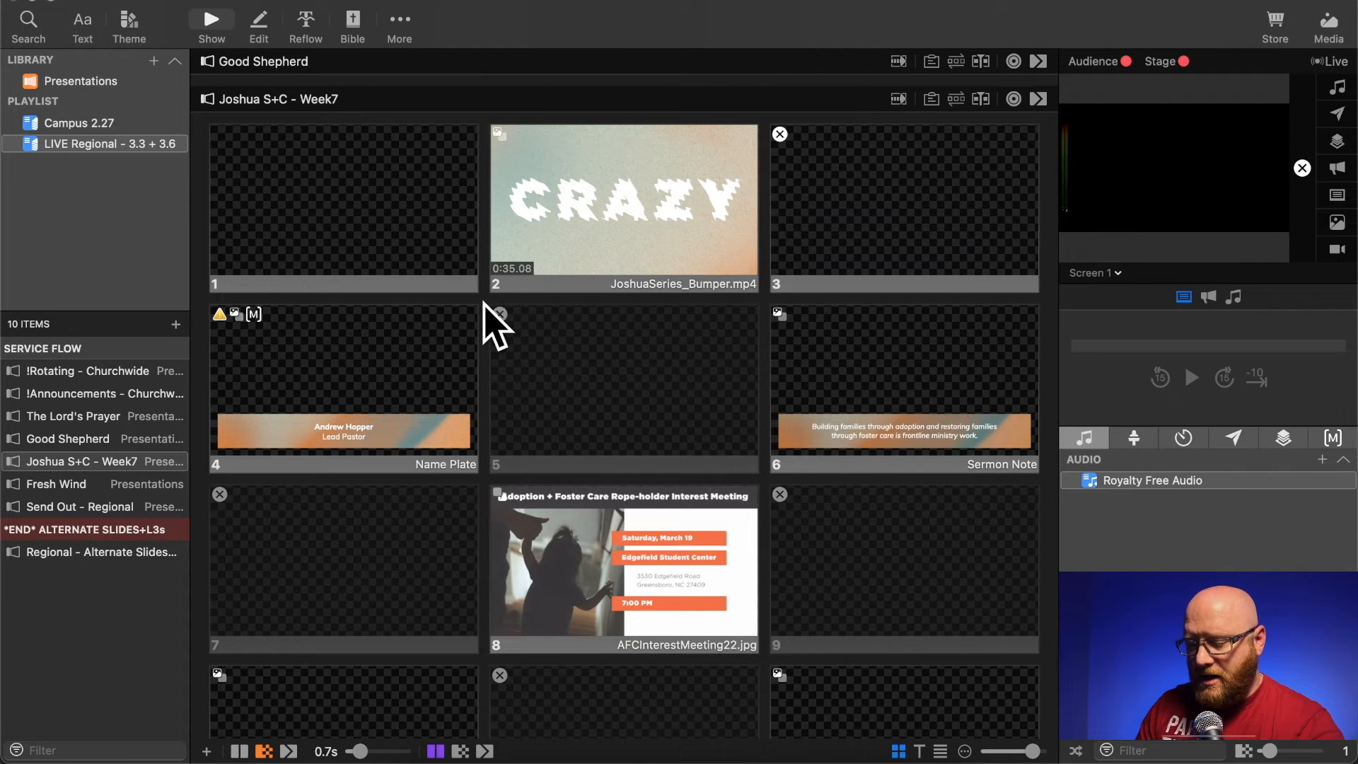
# - Delete every slide of Joshua S+C - Week7 except the first three
pyautogui.press('super+a')
pyautogui.keyDown('super'); pyautogui.click(390, 200); pyautogui.keyUp('super')
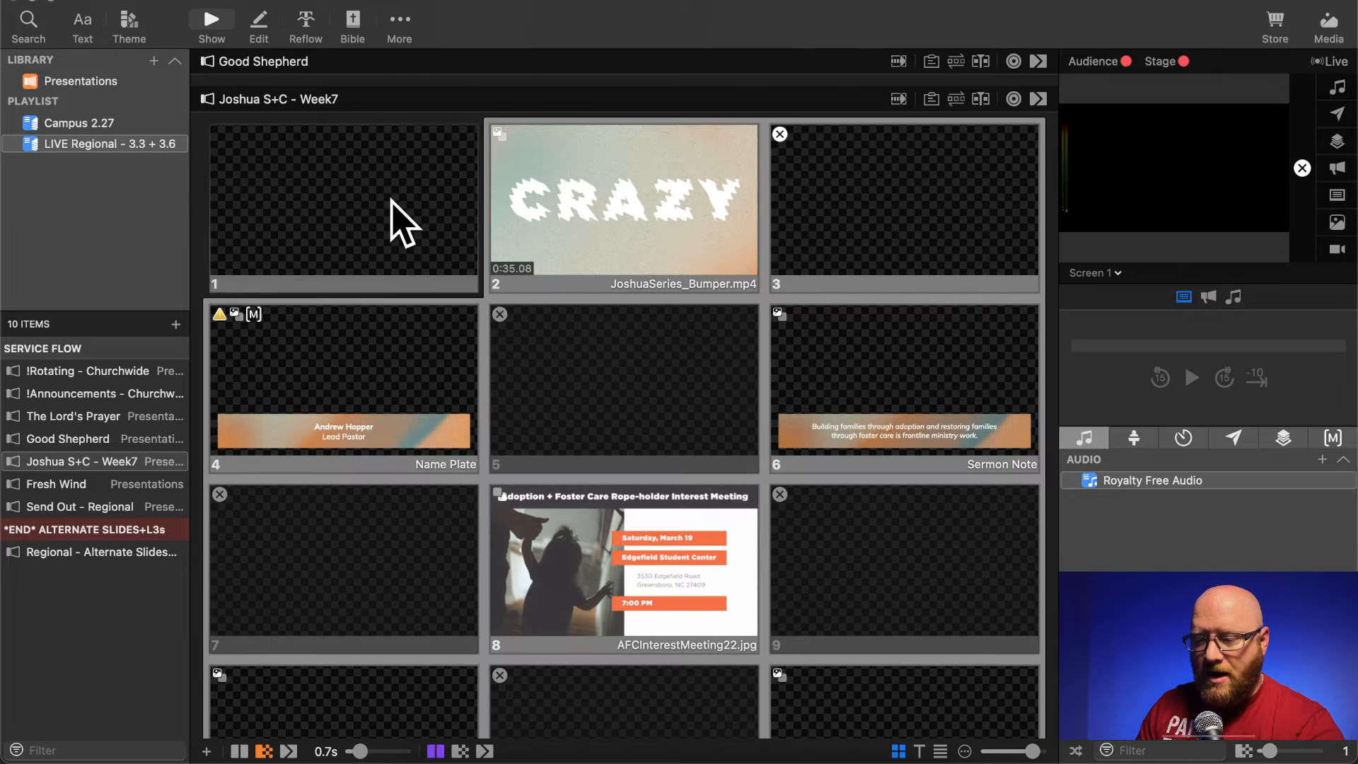
pyautogui.keyDown('super'); pyautogui.click(611, 209); pyautogui.keyUp('super')
pyautogui.keyDown('super'); pyautogui.click(831, 207); pyautogui.keyUp('super')
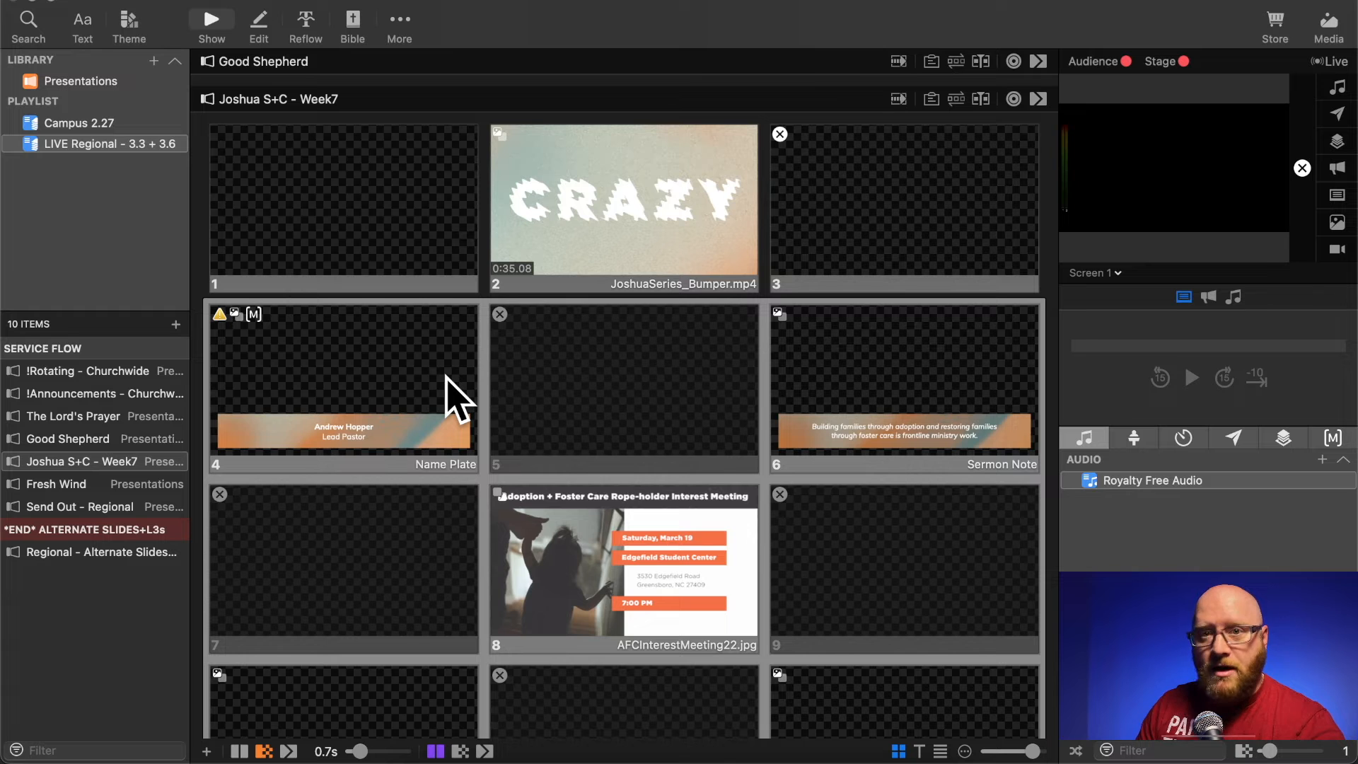
pyautogui.rightClick(452, 397)
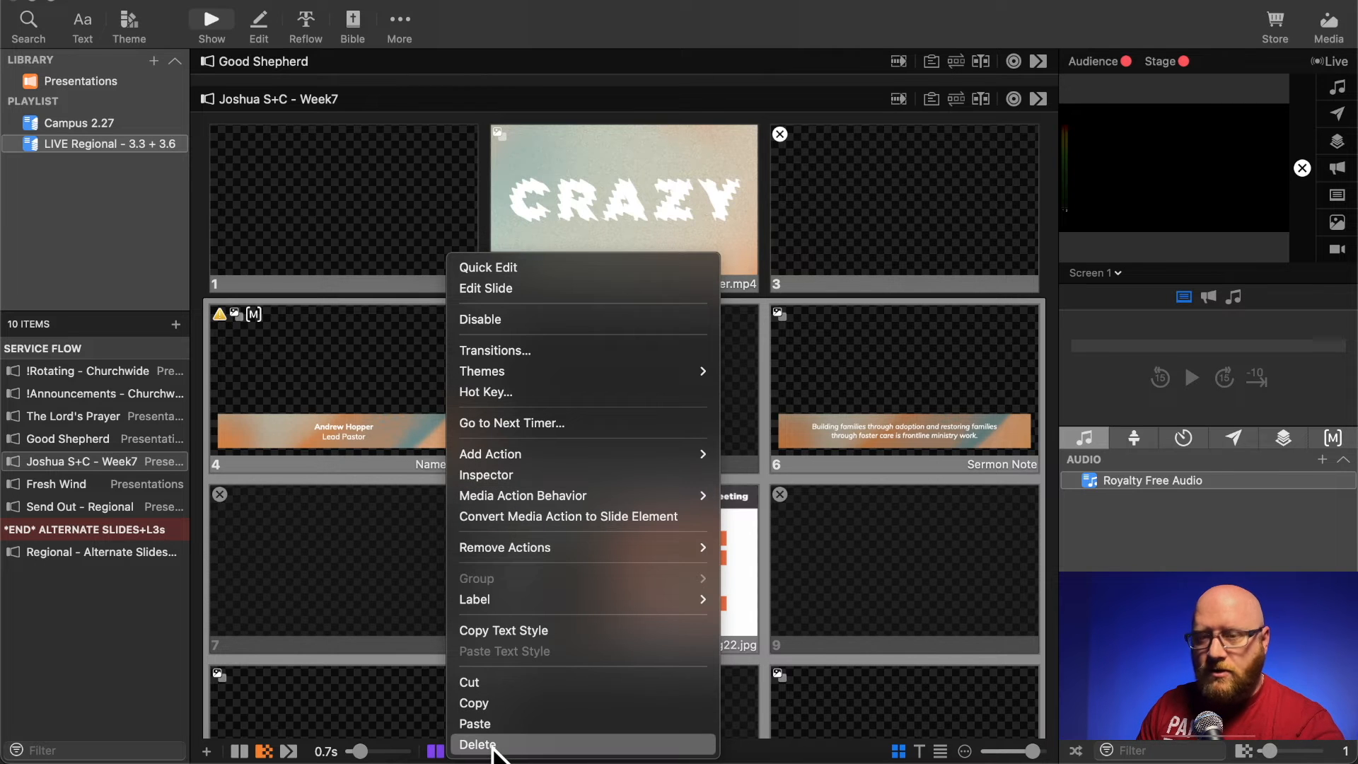
pyautogui.click(493, 745)
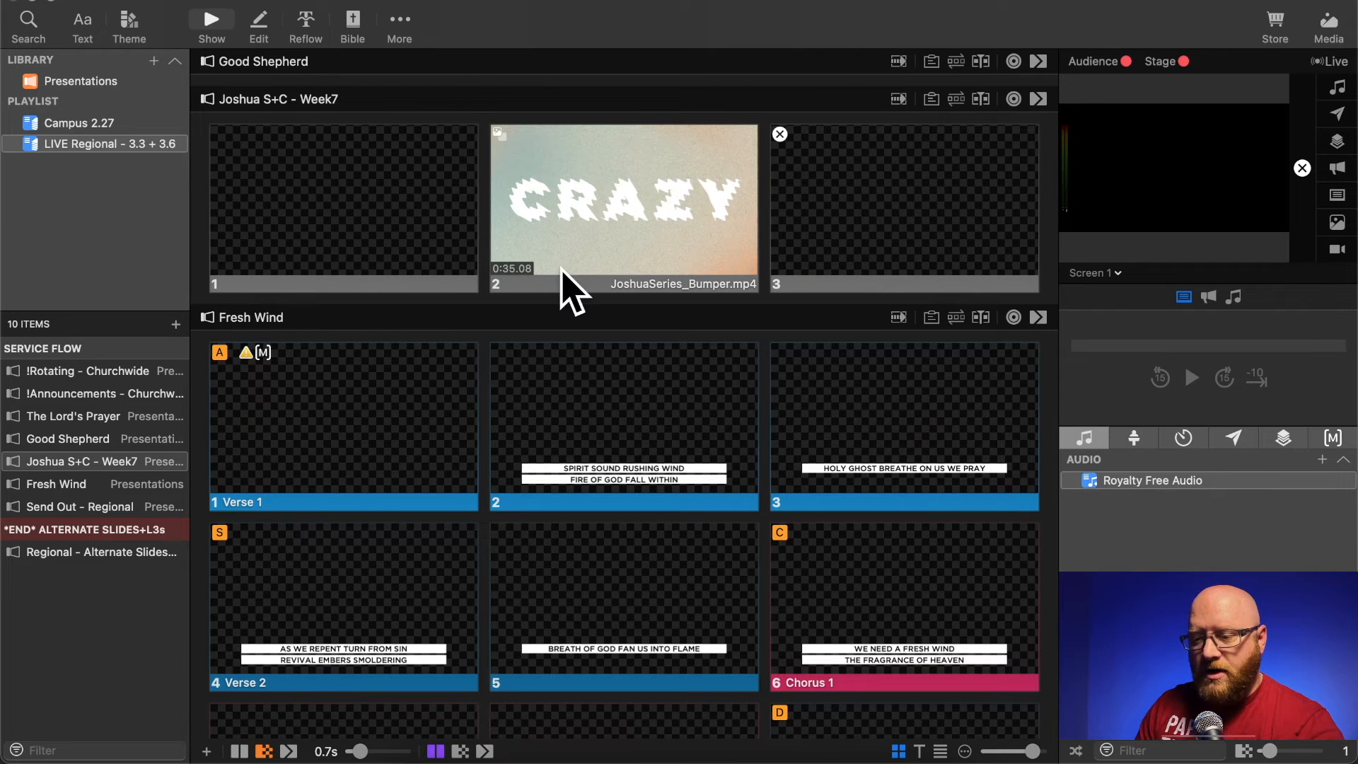
# - Set a Go to Next timer of 0 seconds on the JoshuaSeries_Bumper.mp4 slide in Joshua S+C - Week7
pyautogui.scroll(3, 488, 203)
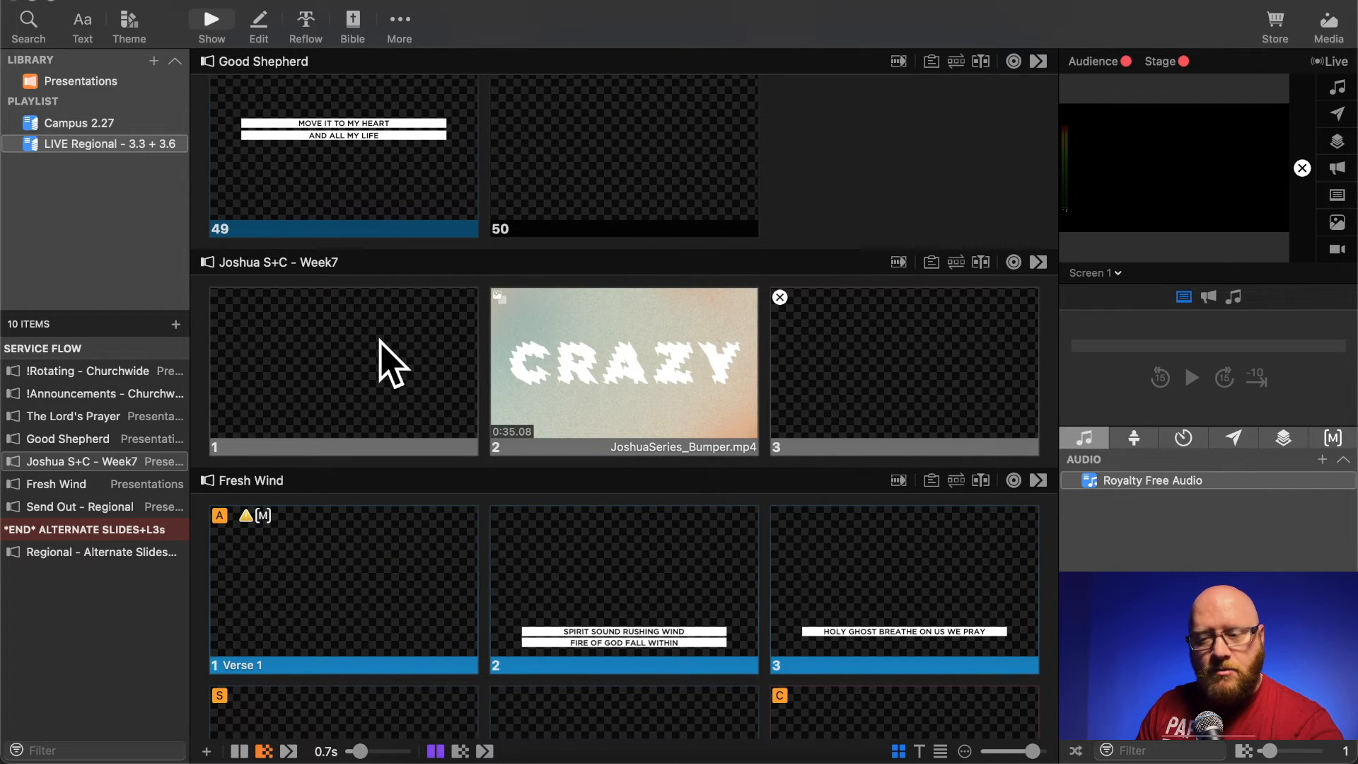
pyautogui.click(393, 364)
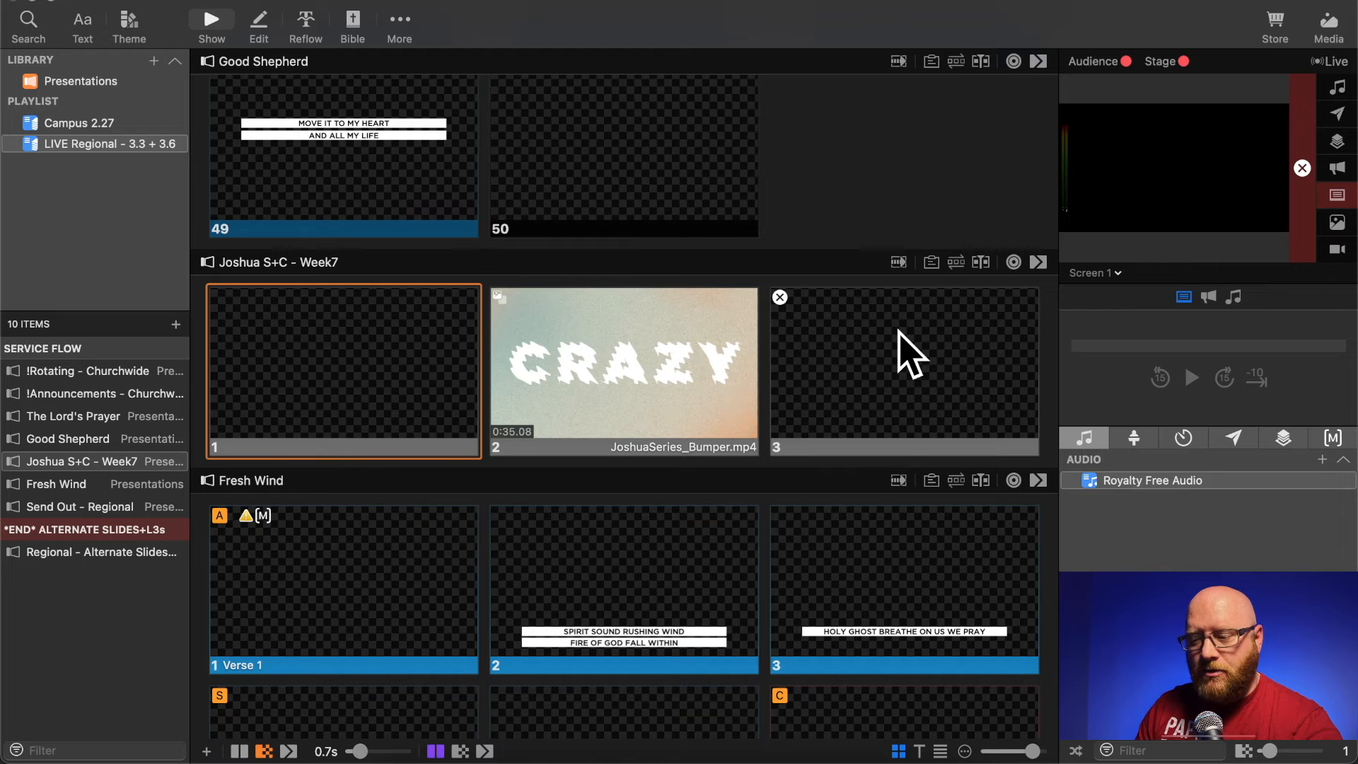
pyautogui.rightClick(630, 351)
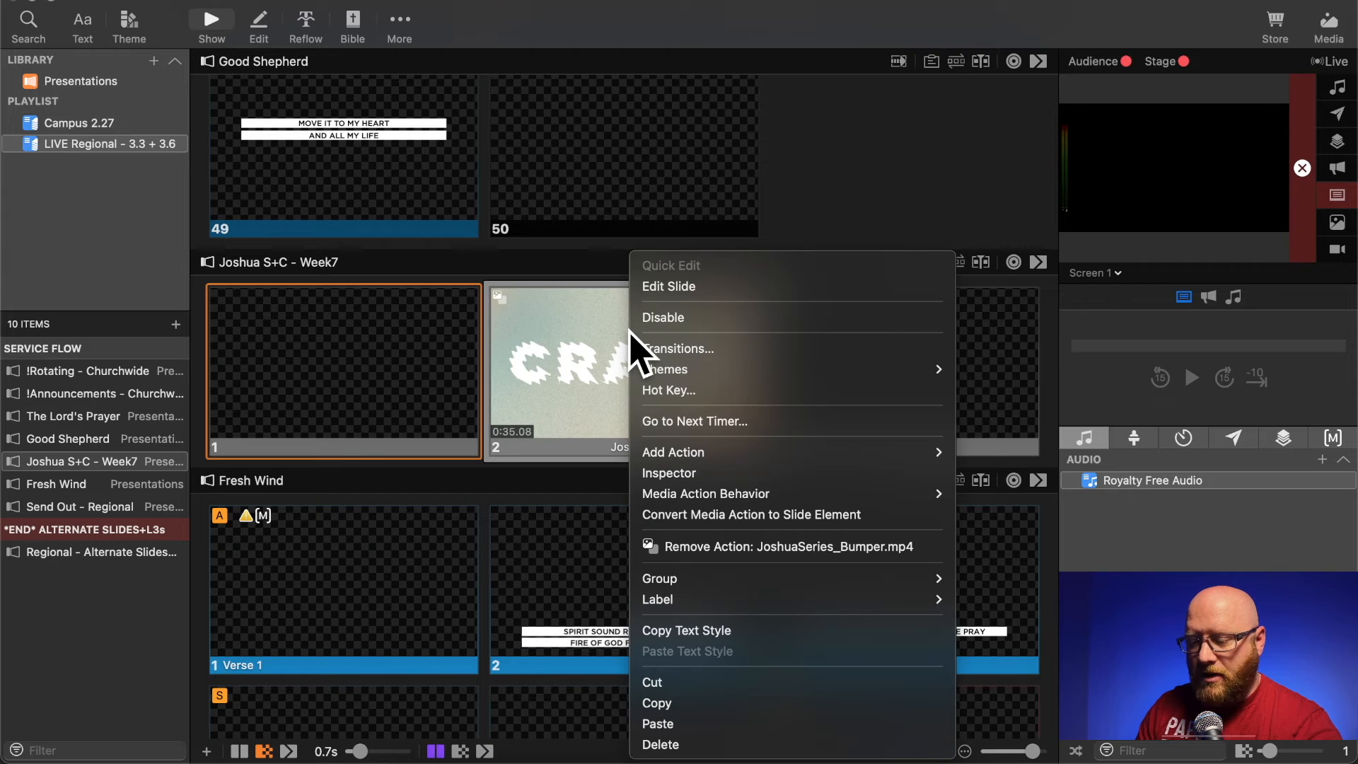
pyautogui.moveTo(722, 492)
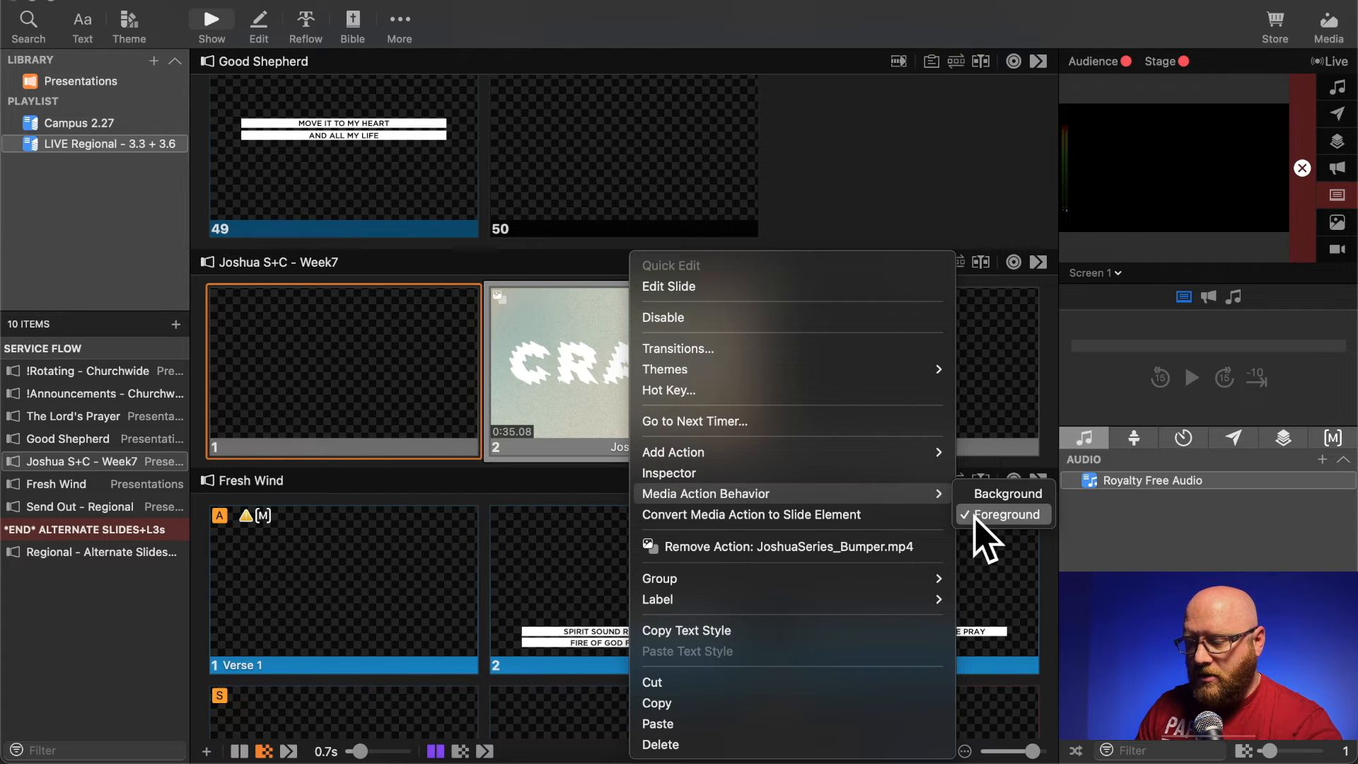
pyautogui.click(807, 422)
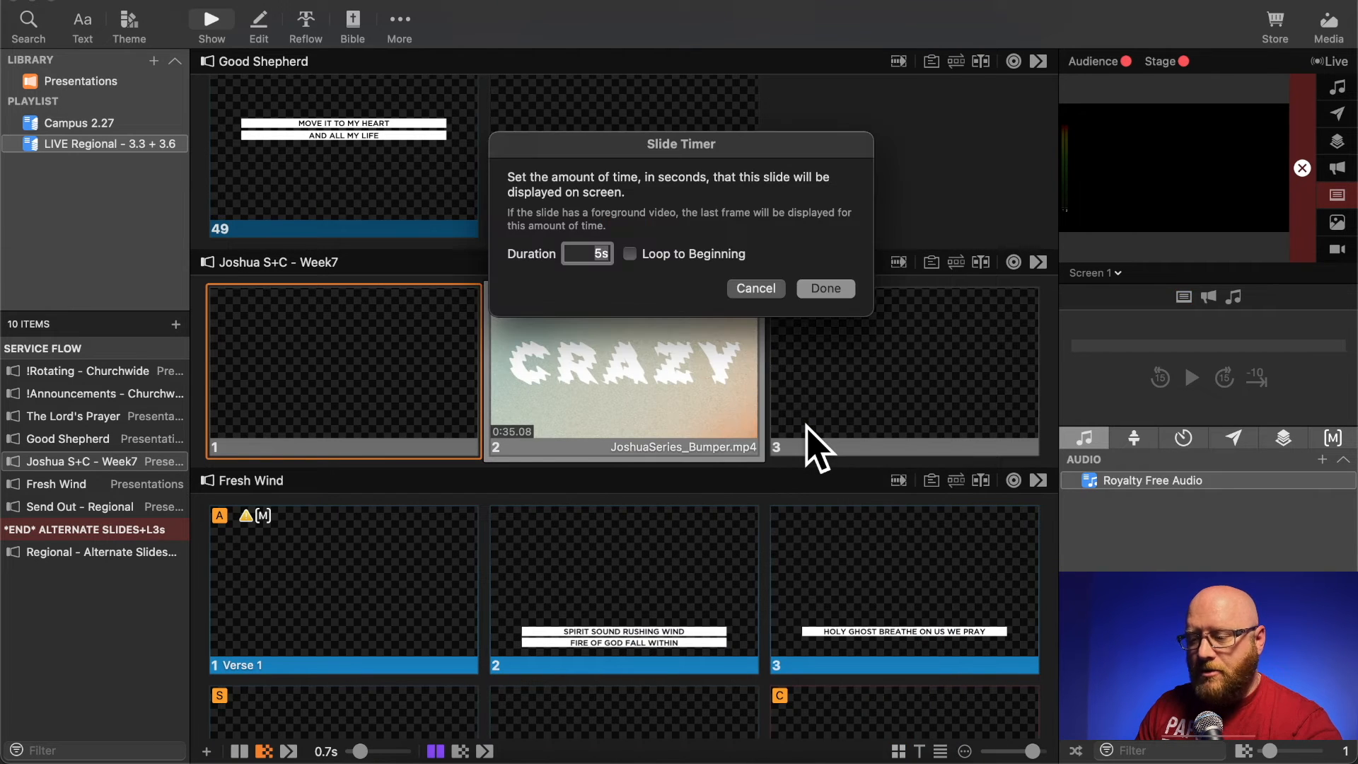
pyautogui.click(825, 288)
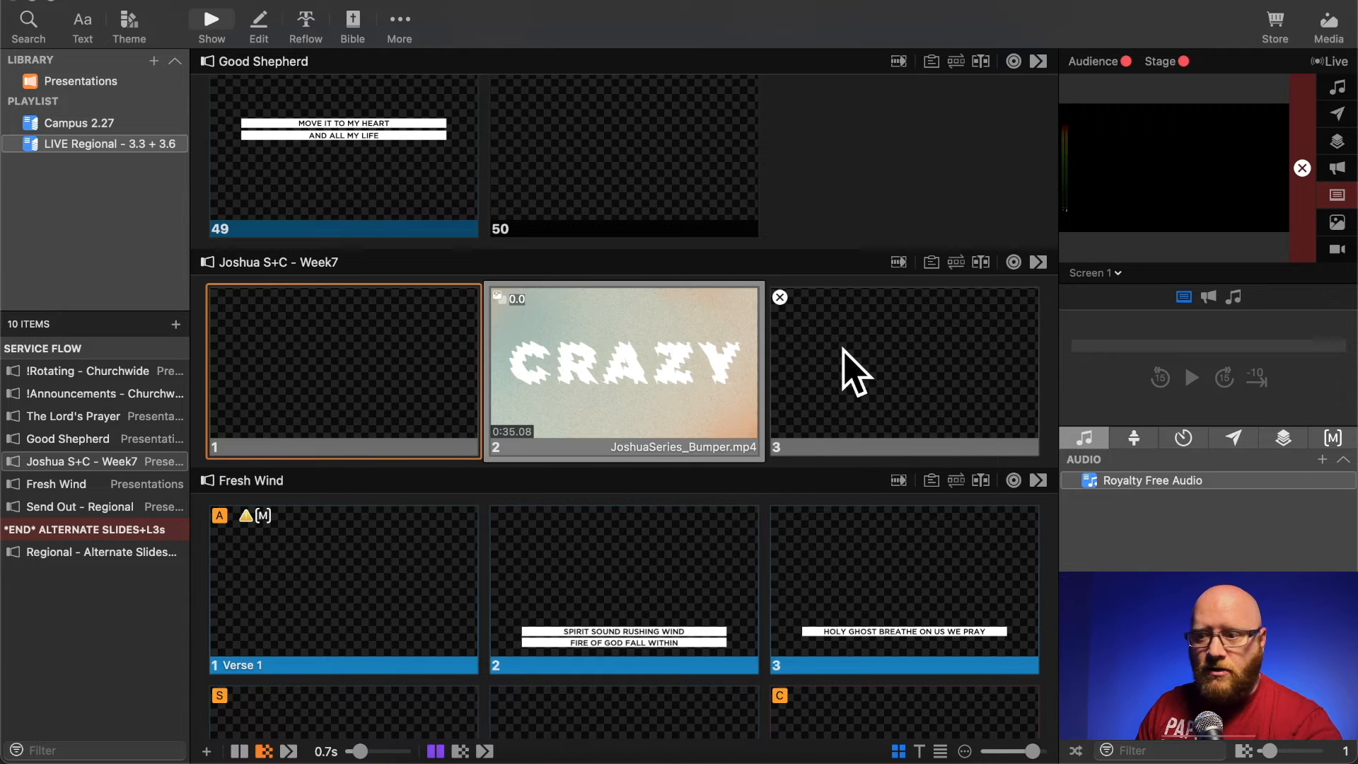
# - Apply the Middle theme from the Worship set to the Fresh Wind presentation
pyautogui.scroll(-1, 854, 373)
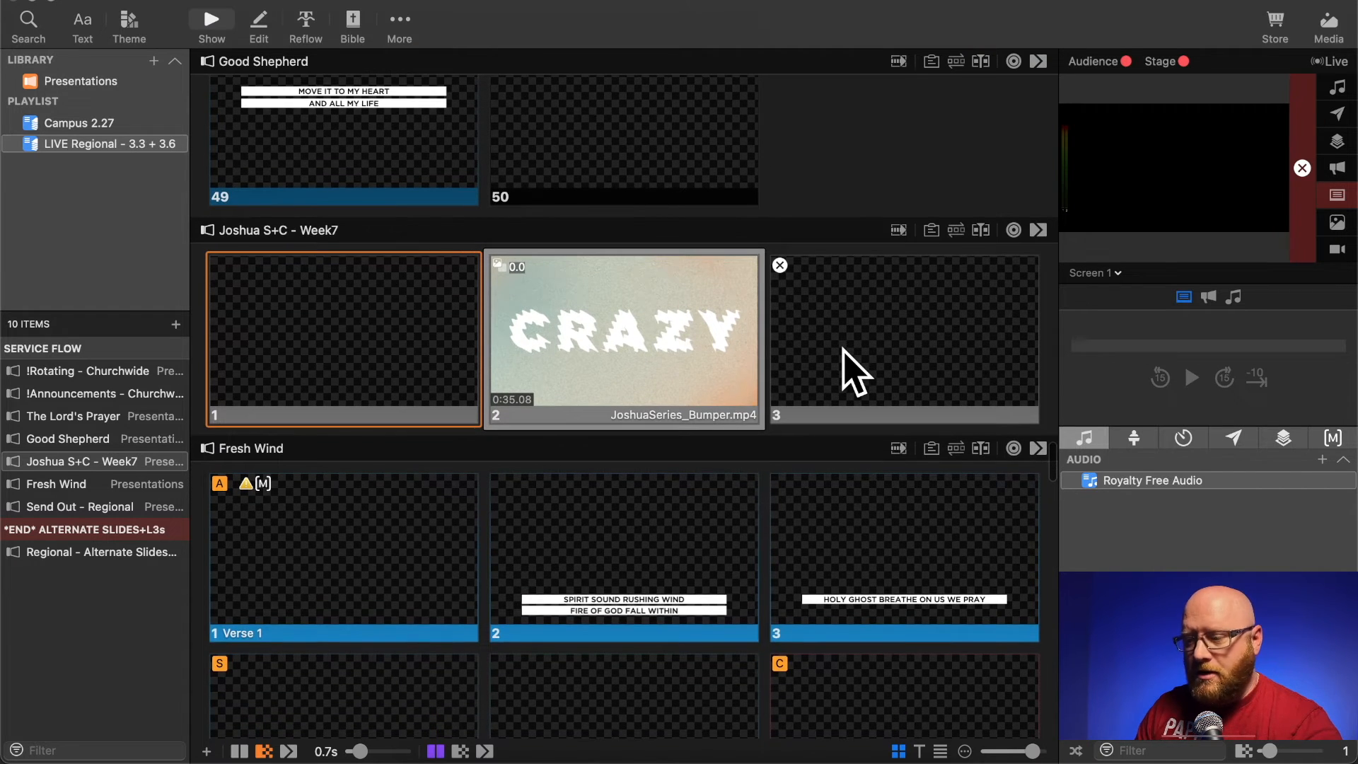
pyautogui.scroll(-1, 854, 372)
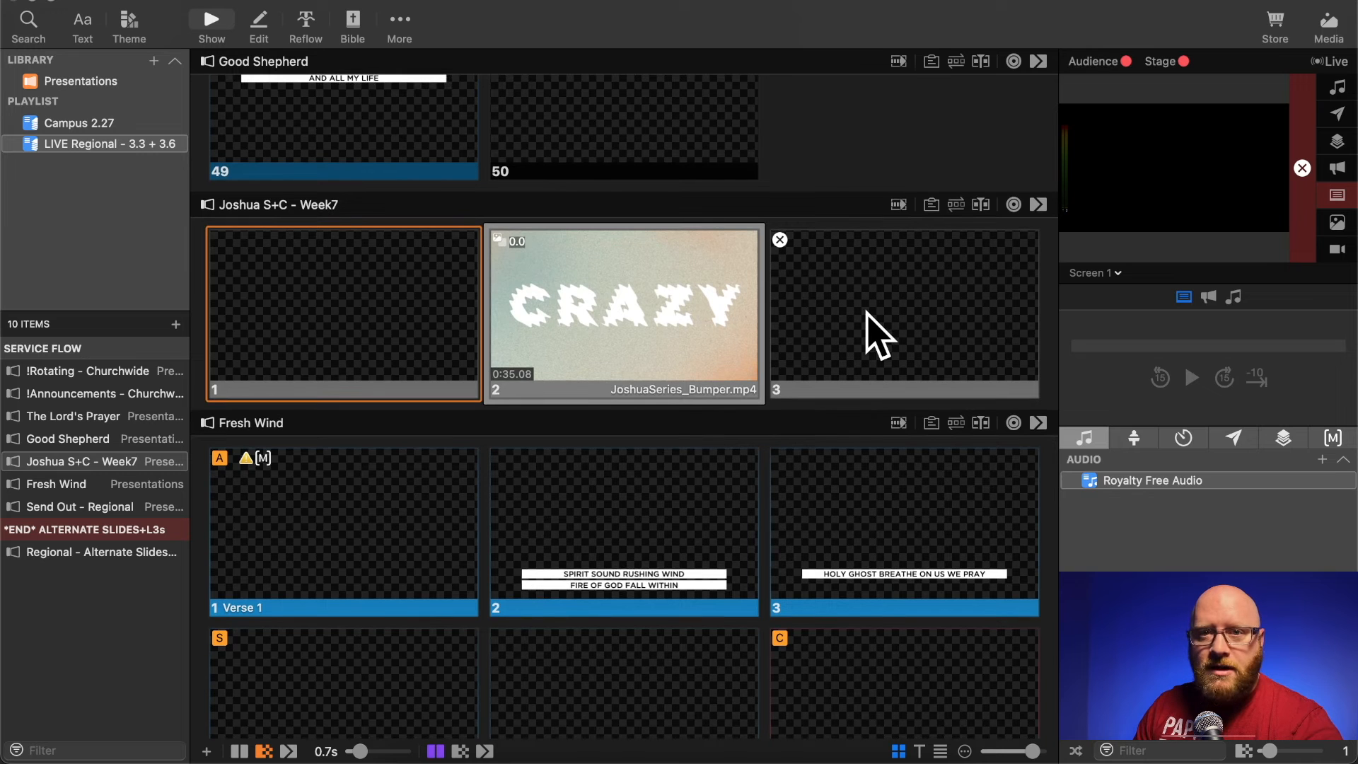
pyautogui.scroll(-10, 879, 338)
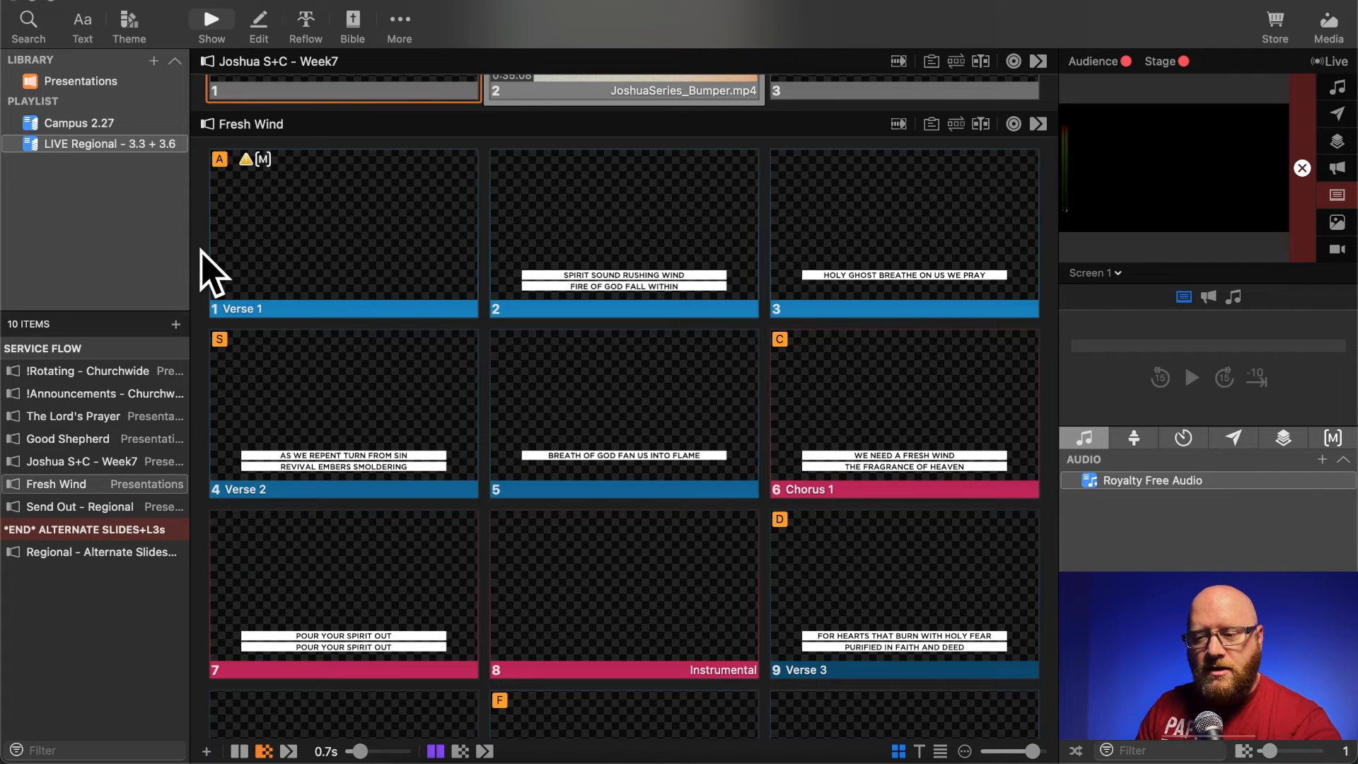
pyautogui.click(130, 26)
pyautogui.moveTo(254, 359)
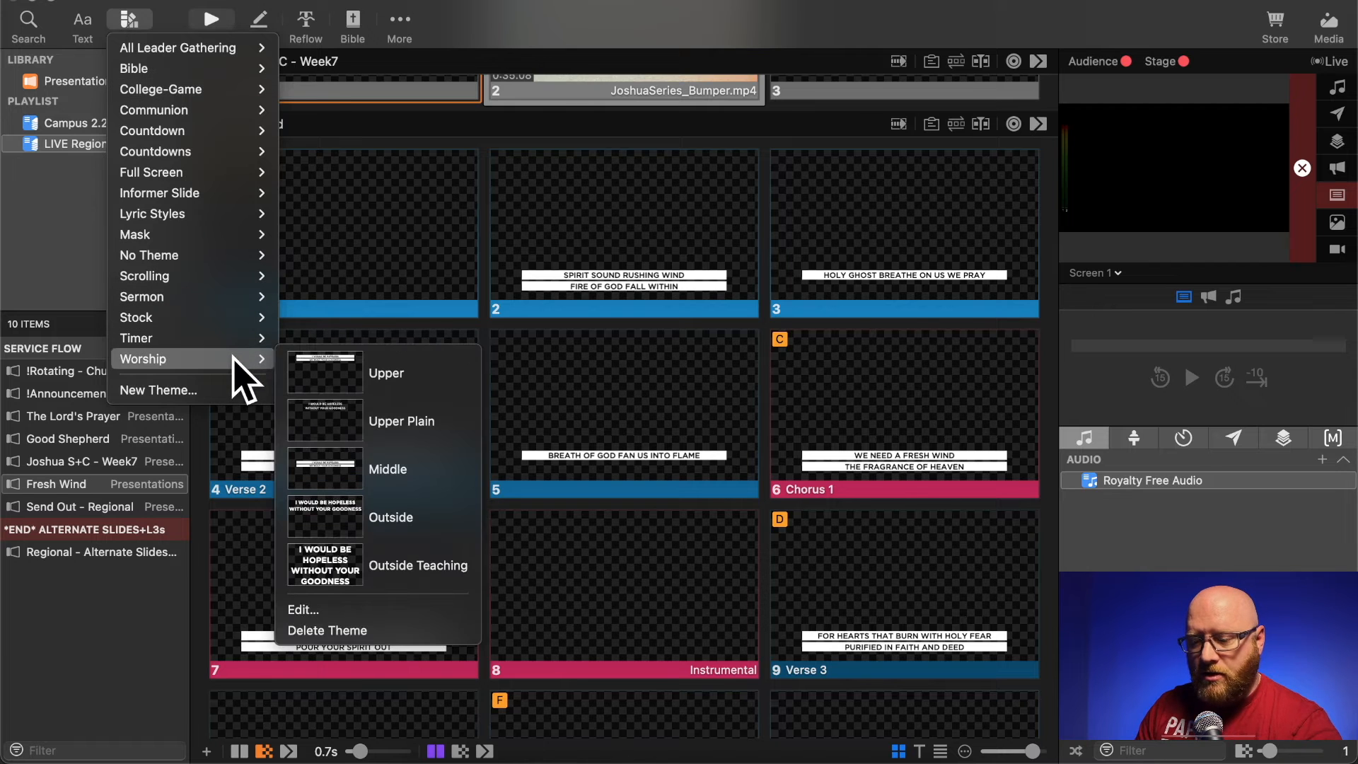
pyautogui.click(362, 469)
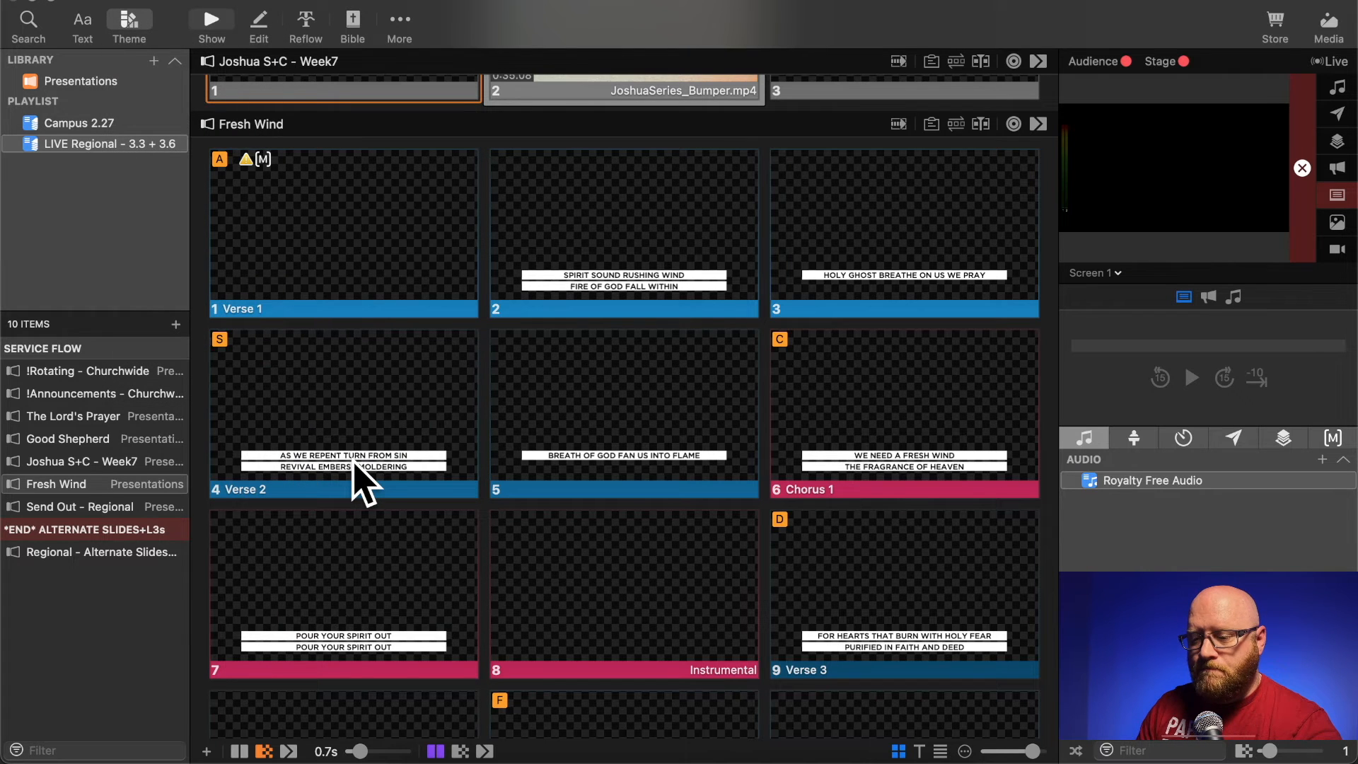
# - Replace the blank first slide of Fresh Wind with the copied Cosmic Journey Ice background slide by pasting it and deleting the blank one
pyautogui.rightClick(396, 181)
pyautogui.click(443, 645)
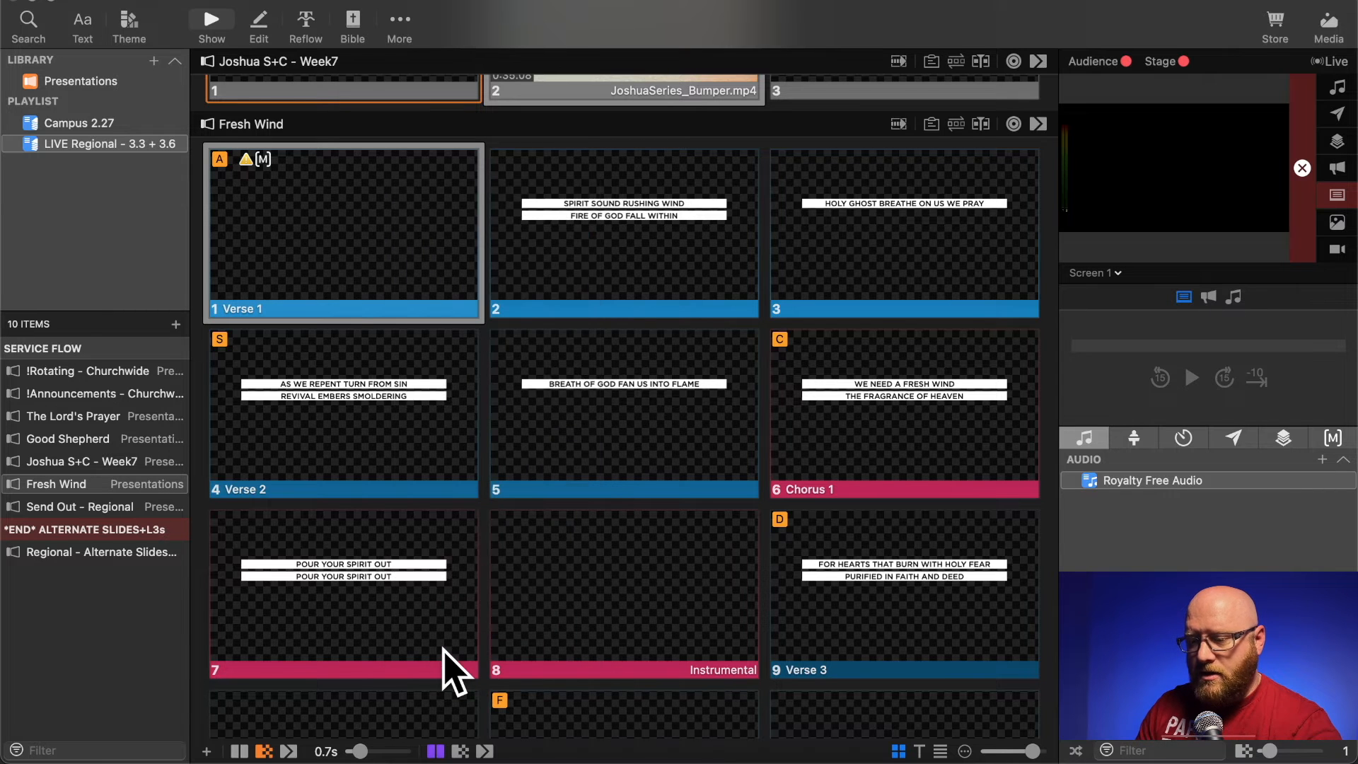
pyautogui.rightClick(324, 191)
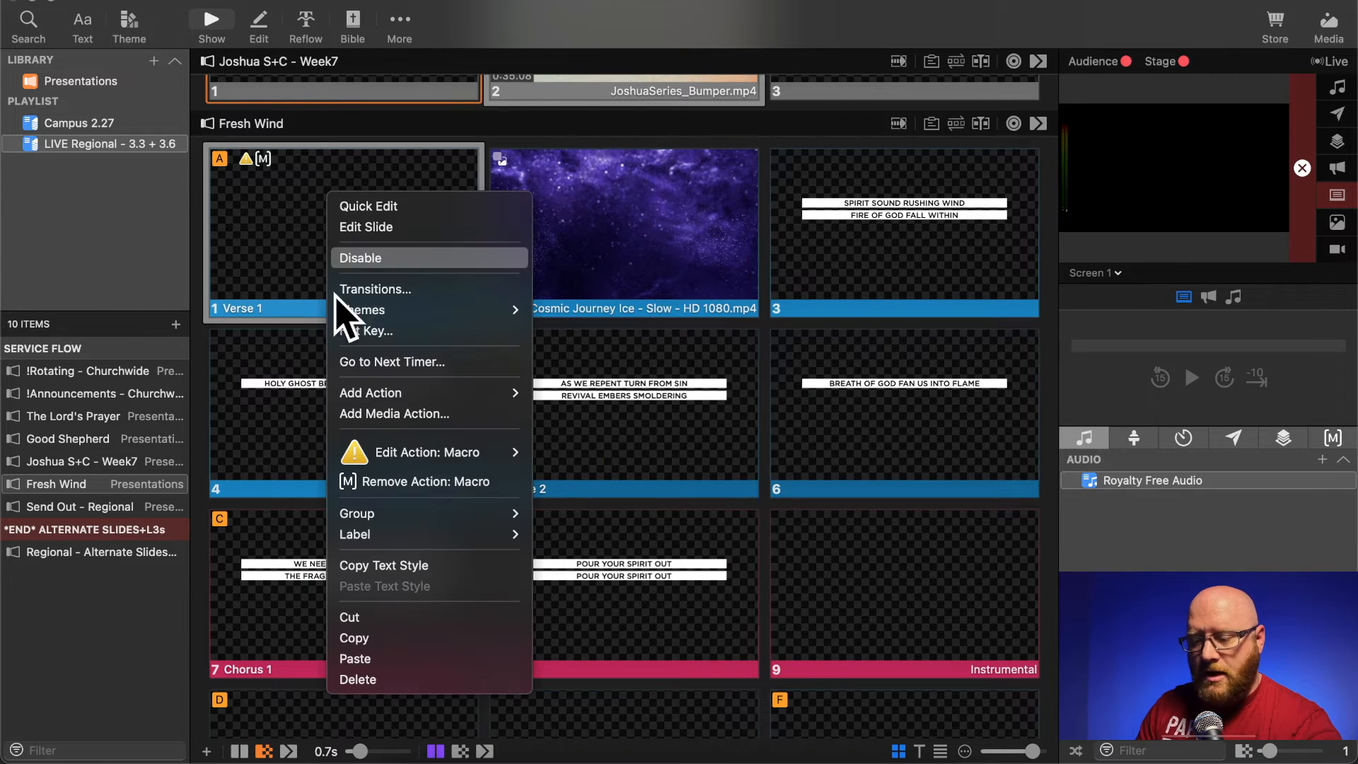
pyautogui.click(391, 678)
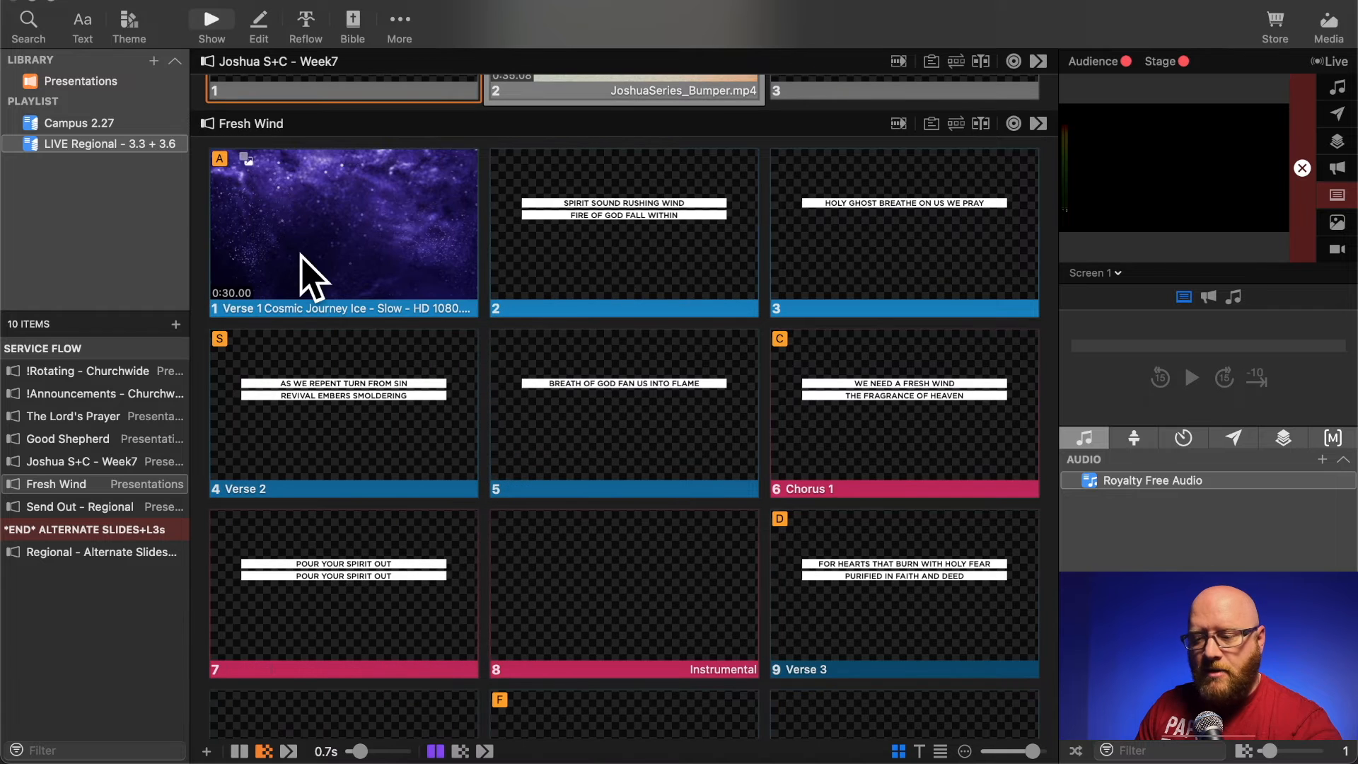
# - Add a Clear All clear-group action to the Cosmic Journey Ice background slide opening Fresh Wind
pyautogui.rightClick(302, 254)
pyautogui.moveTo(409, 454)
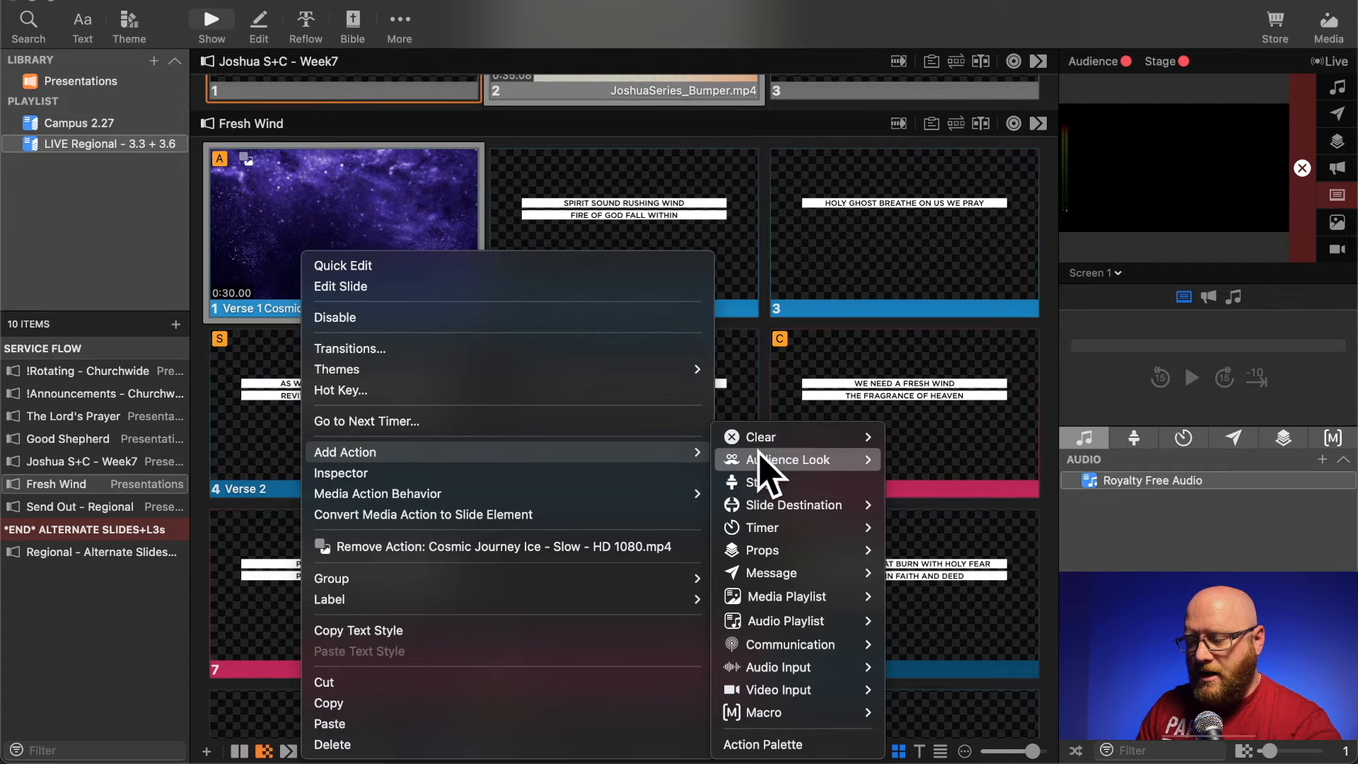
pyautogui.moveTo(791, 444)
pyautogui.moveTo(940, 447)
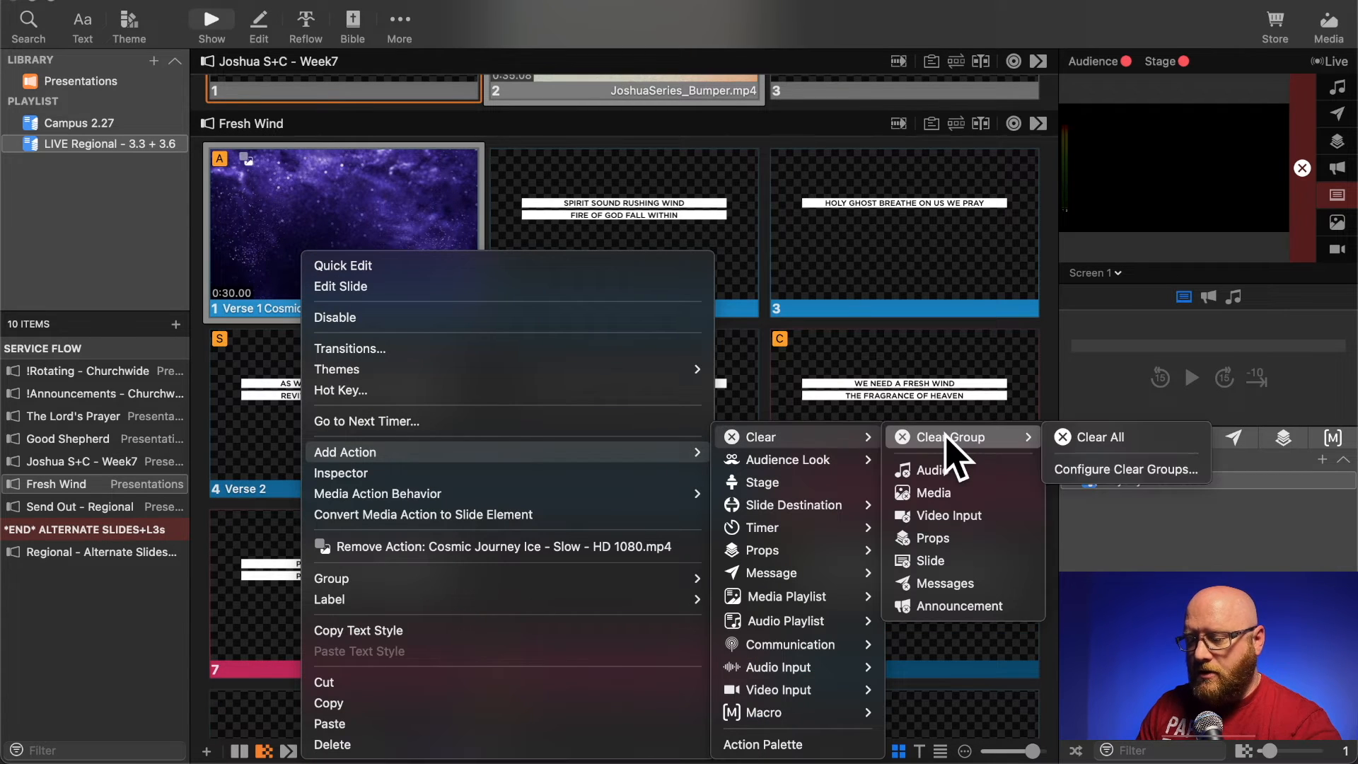
pyautogui.click(1097, 440)
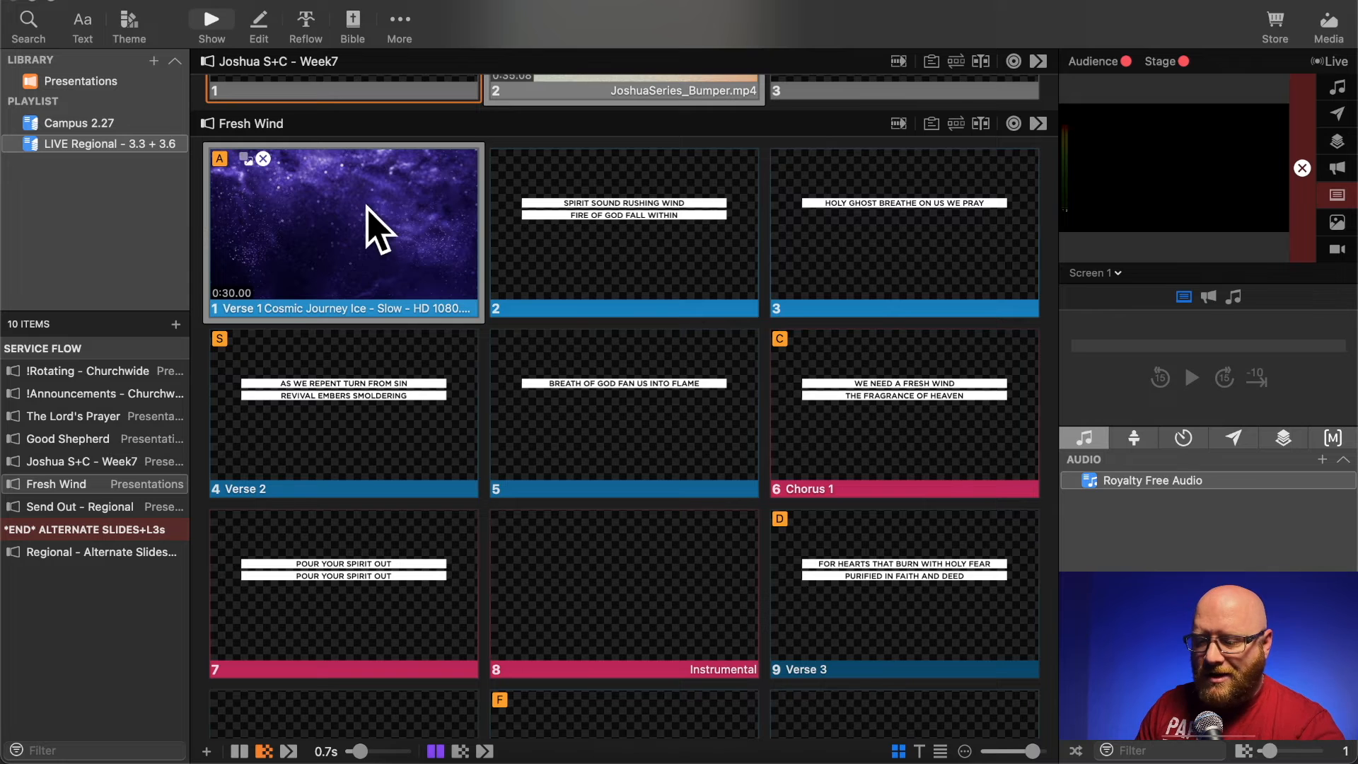
# - Review the remaining Fresh Wind slides and continue to the Send Out - Regional presentation
pyautogui.scroll(-10, 534, 375)
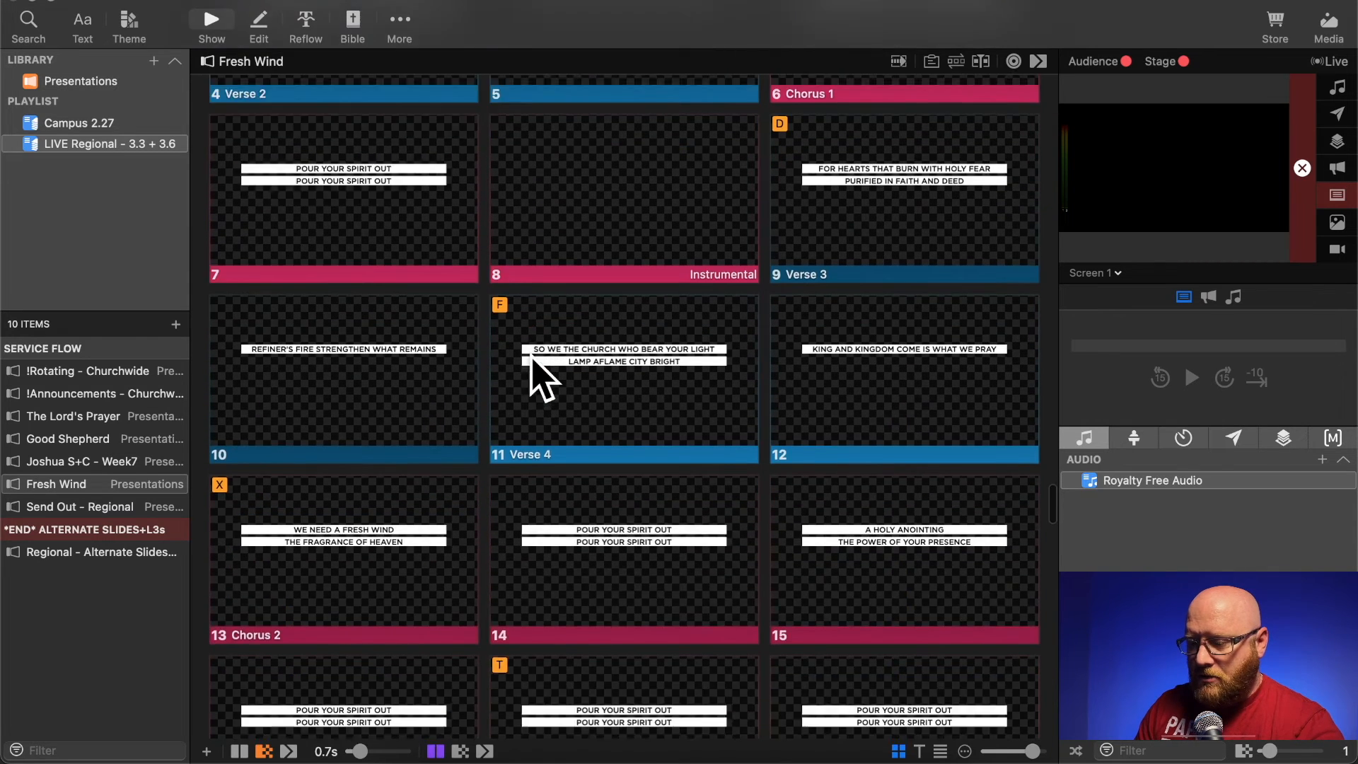
pyautogui.scroll(-5, 540, 379)
pyautogui.scroll(-1, 625, 490)
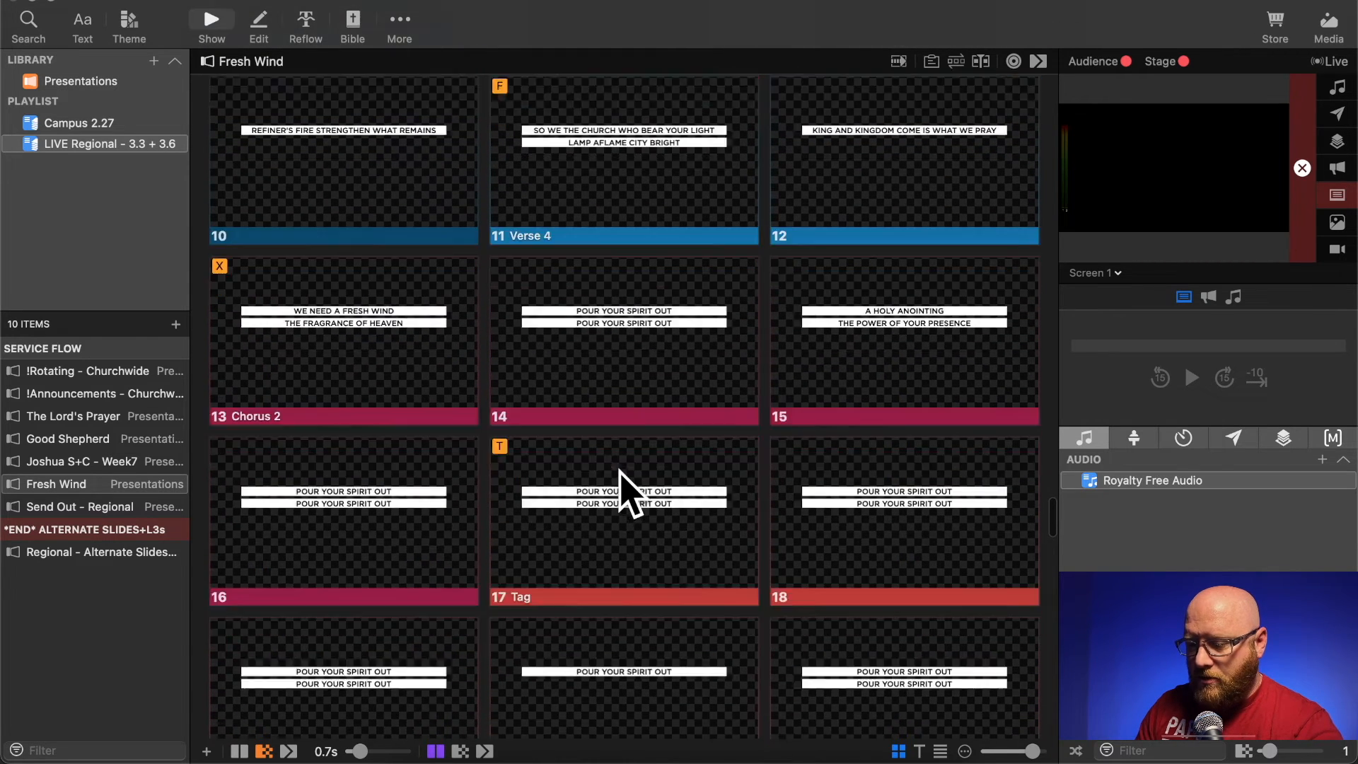
pyautogui.scroll(-3, 620, 487)
pyautogui.scroll(-6, 585, 487)
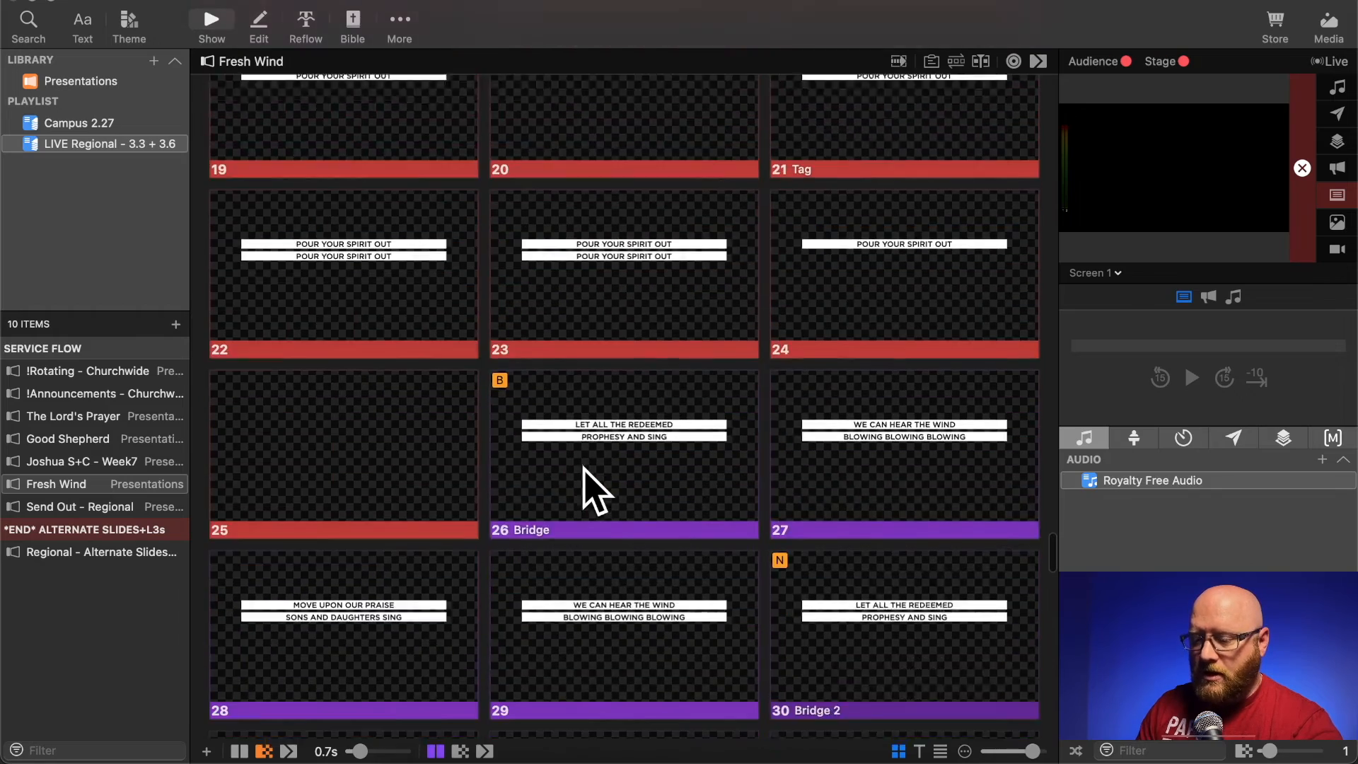
pyautogui.scroll(-9, 583, 468)
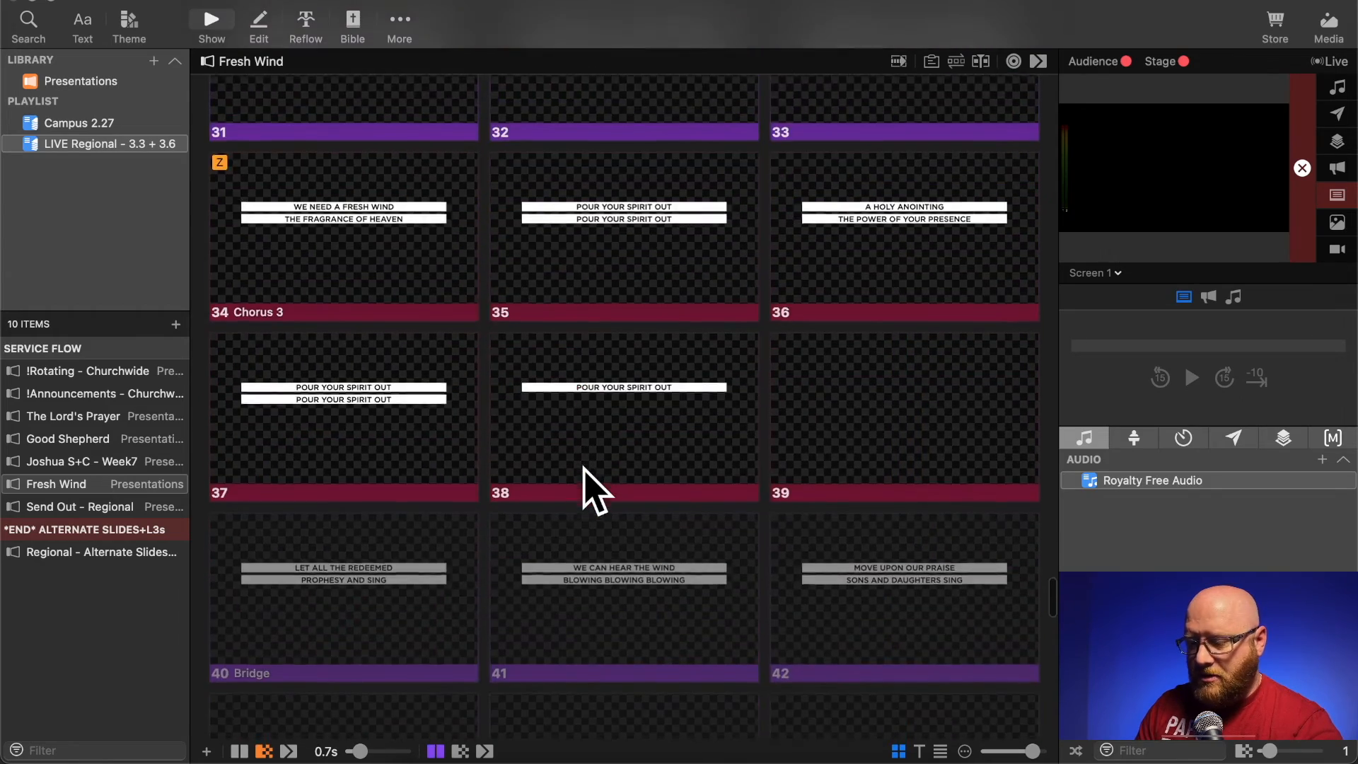
pyautogui.scroll(-12, 592, 490)
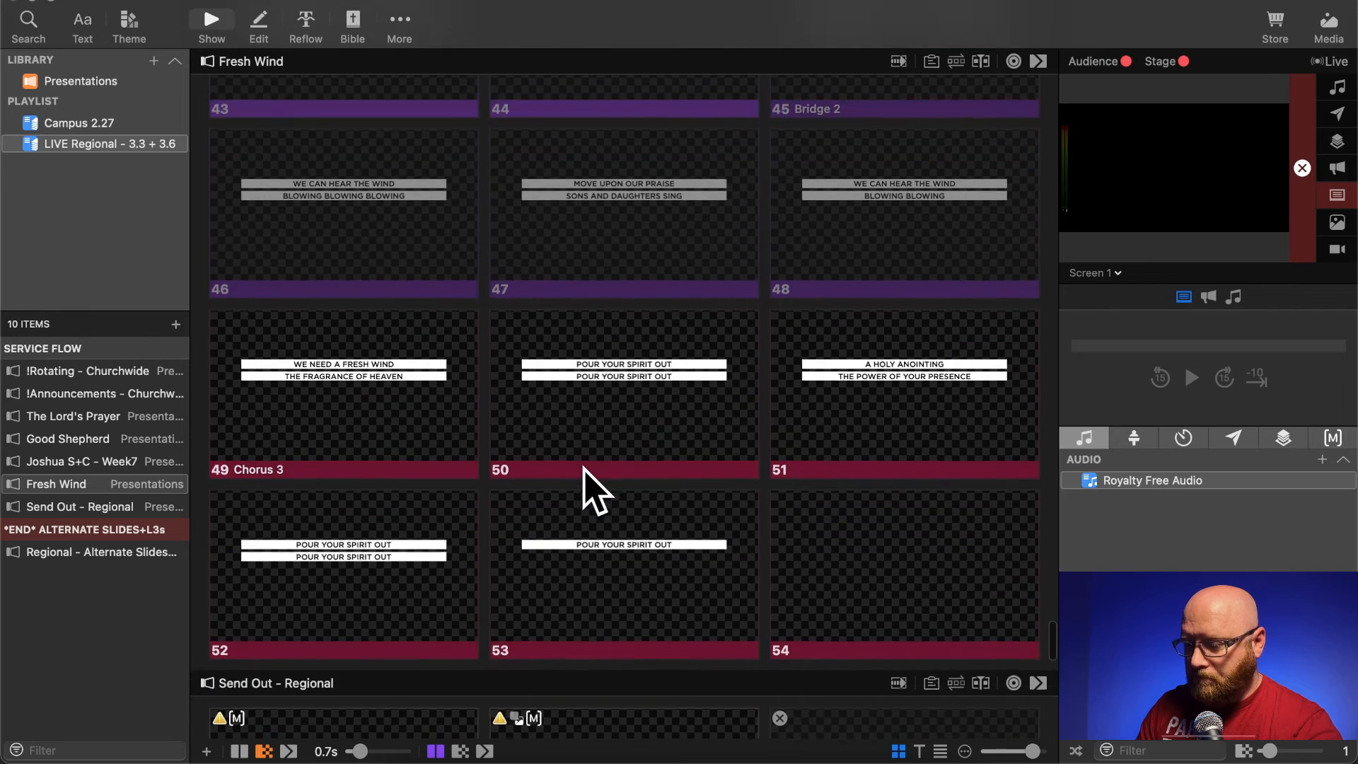
pyautogui.scroll(-9, 593, 490)
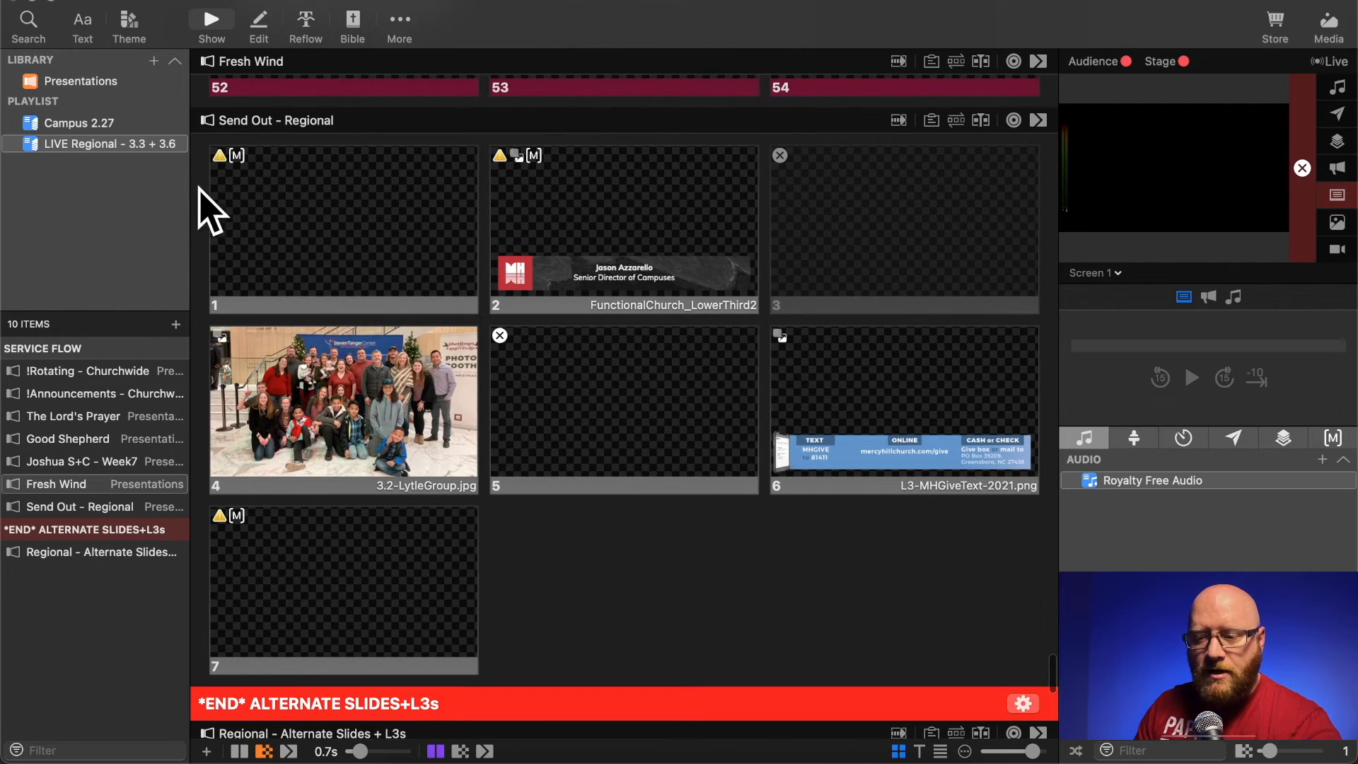
# - Copy the campus pastor name slide and the Ways to Give slide from Send Out - Regional in the Campus 2.27 playlist
pyautogui.click(201, 212)
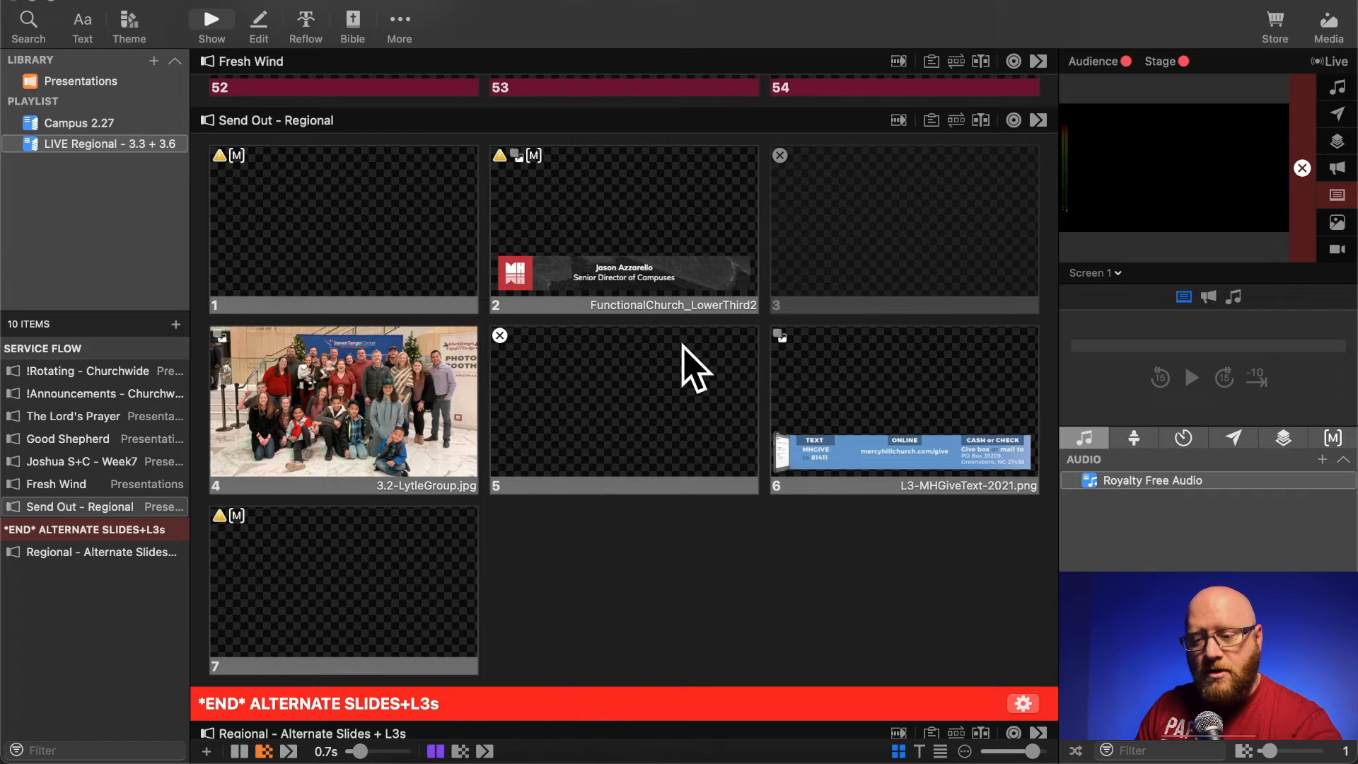
pyautogui.click(69, 125)
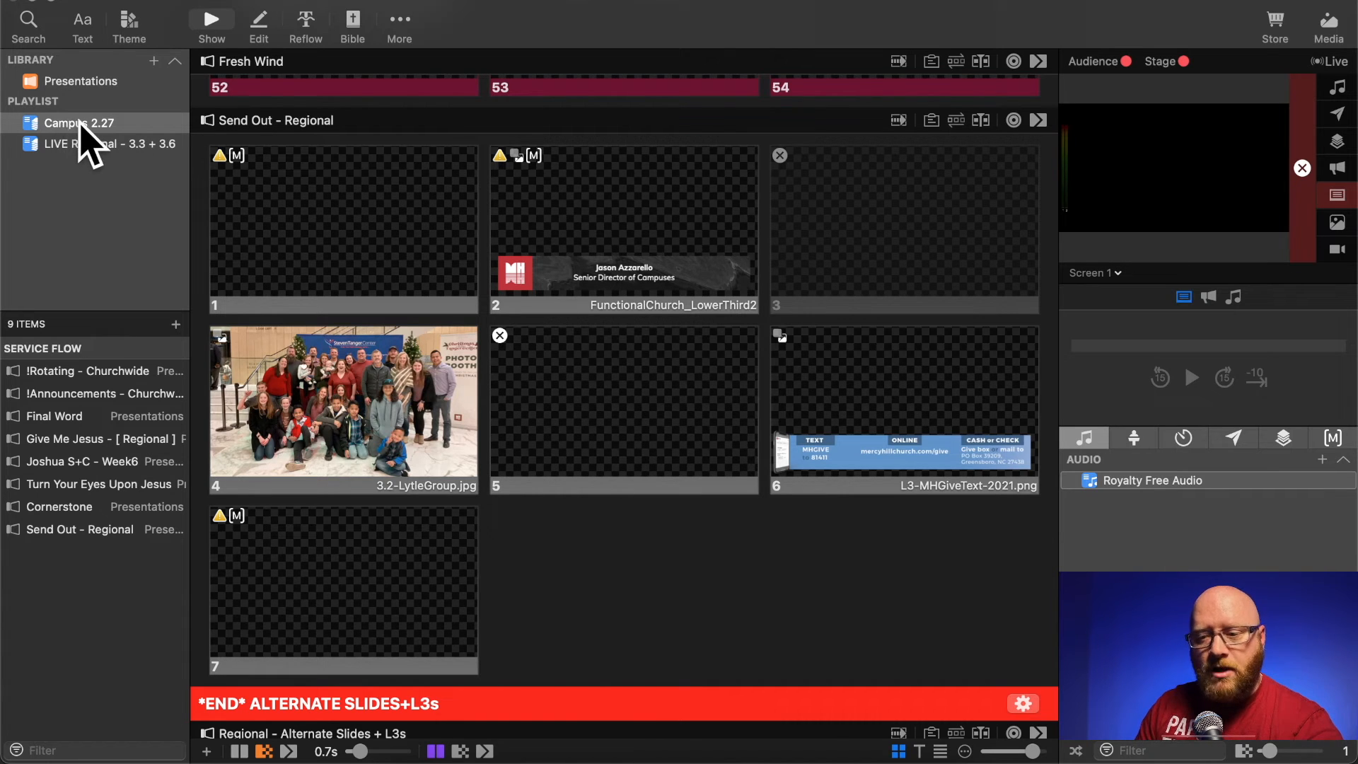
pyautogui.click(47, 531)
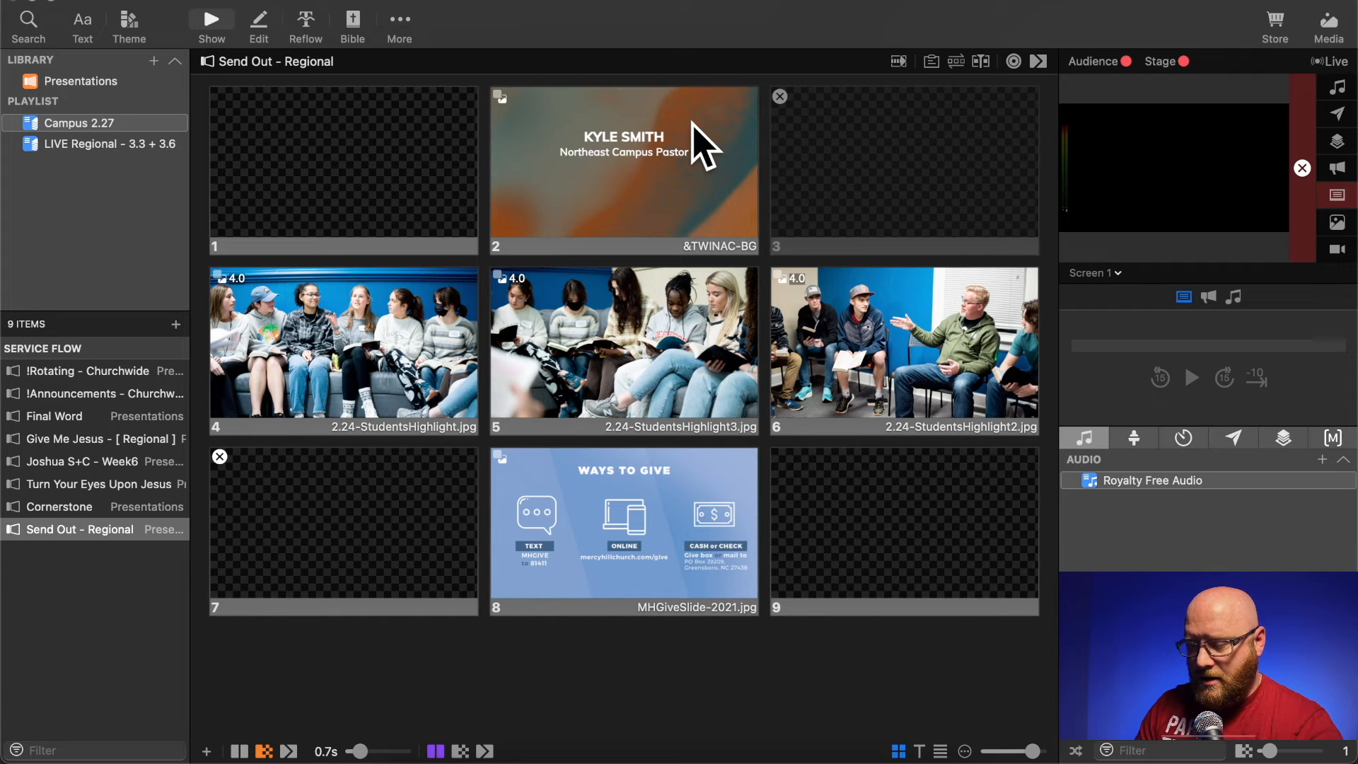
pyautogui.click(600, 150)
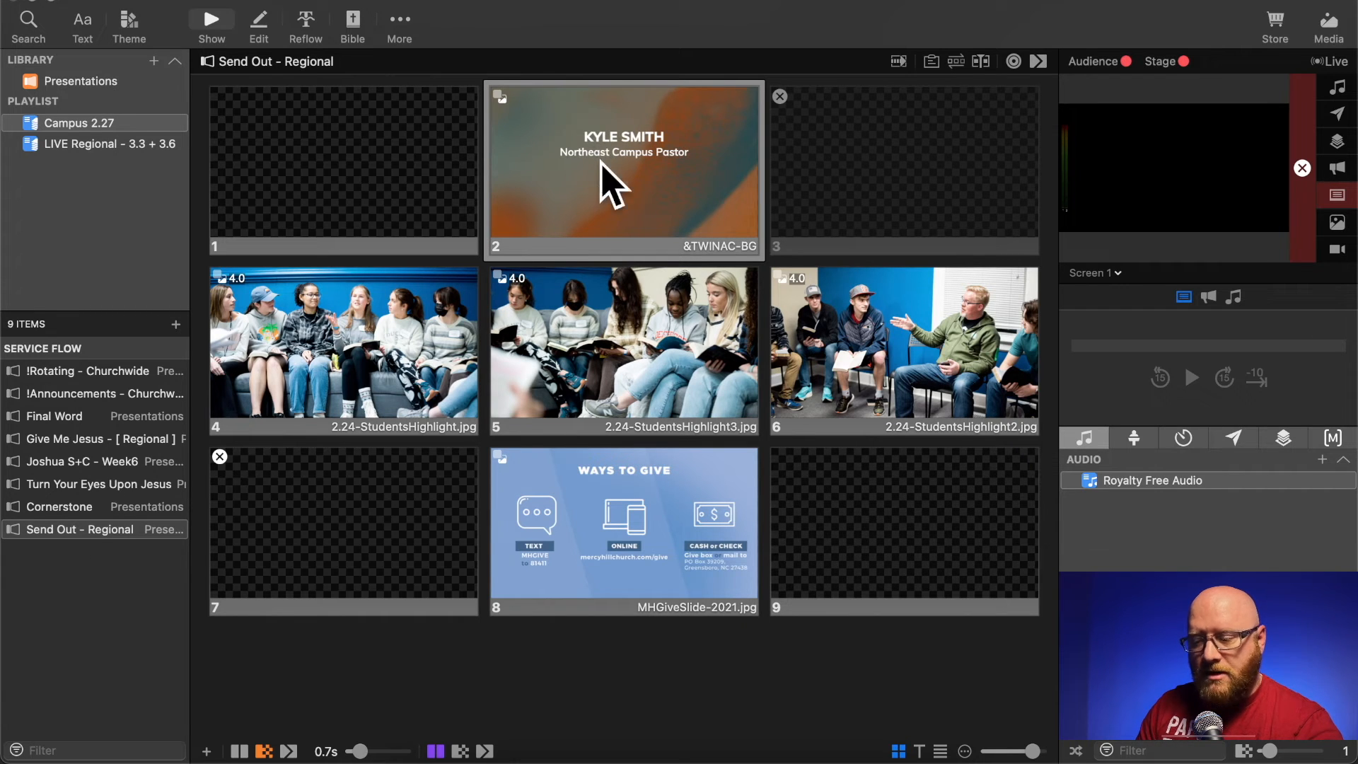
pyautogui.click(650, 532)
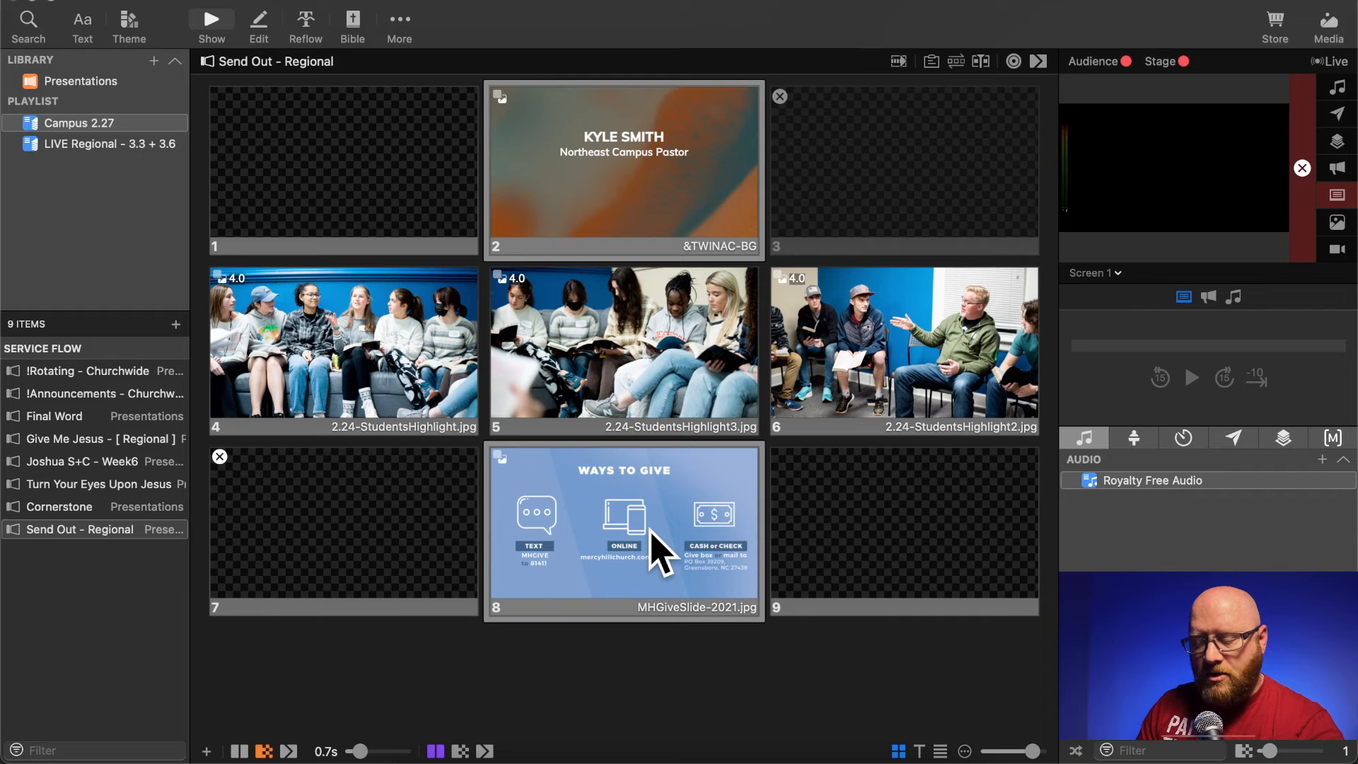
pyautogui.rightClick(650, 149)
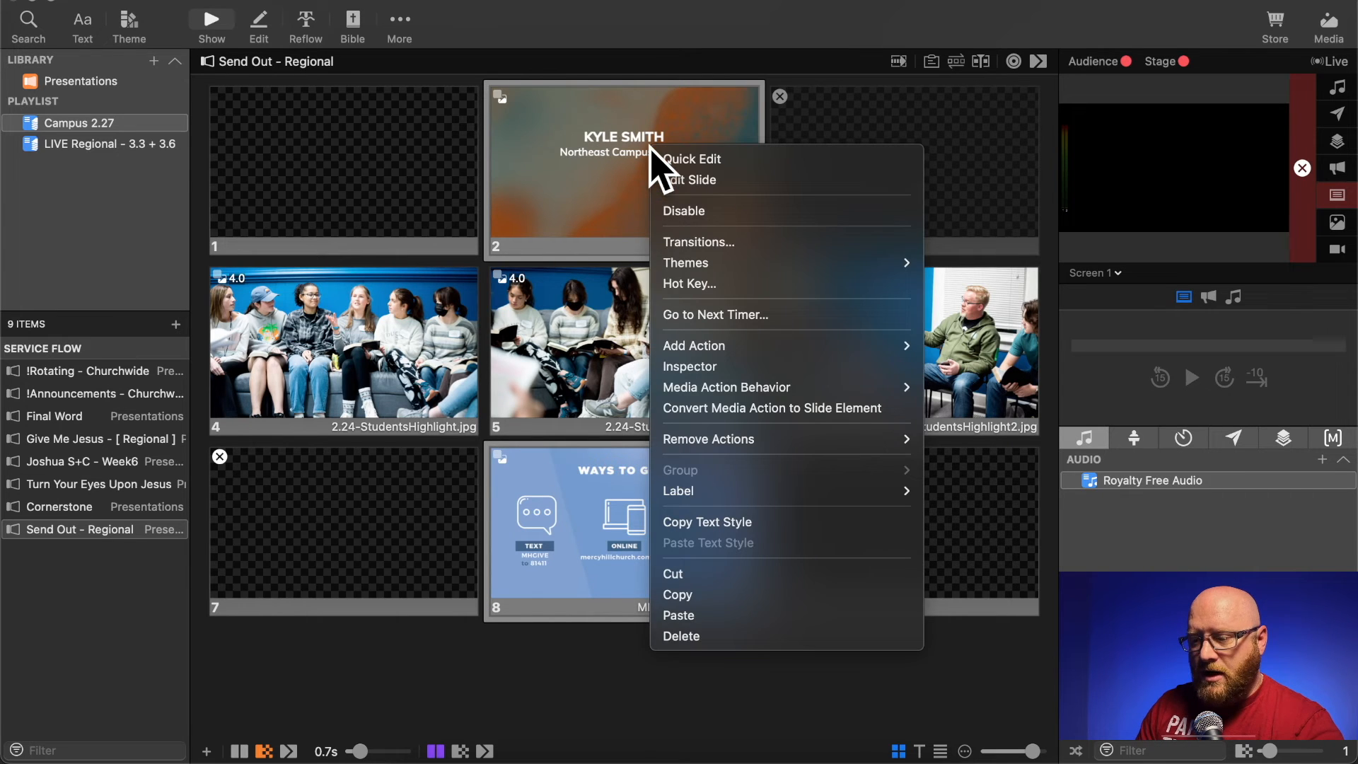
pyautogui.click(684, 594)
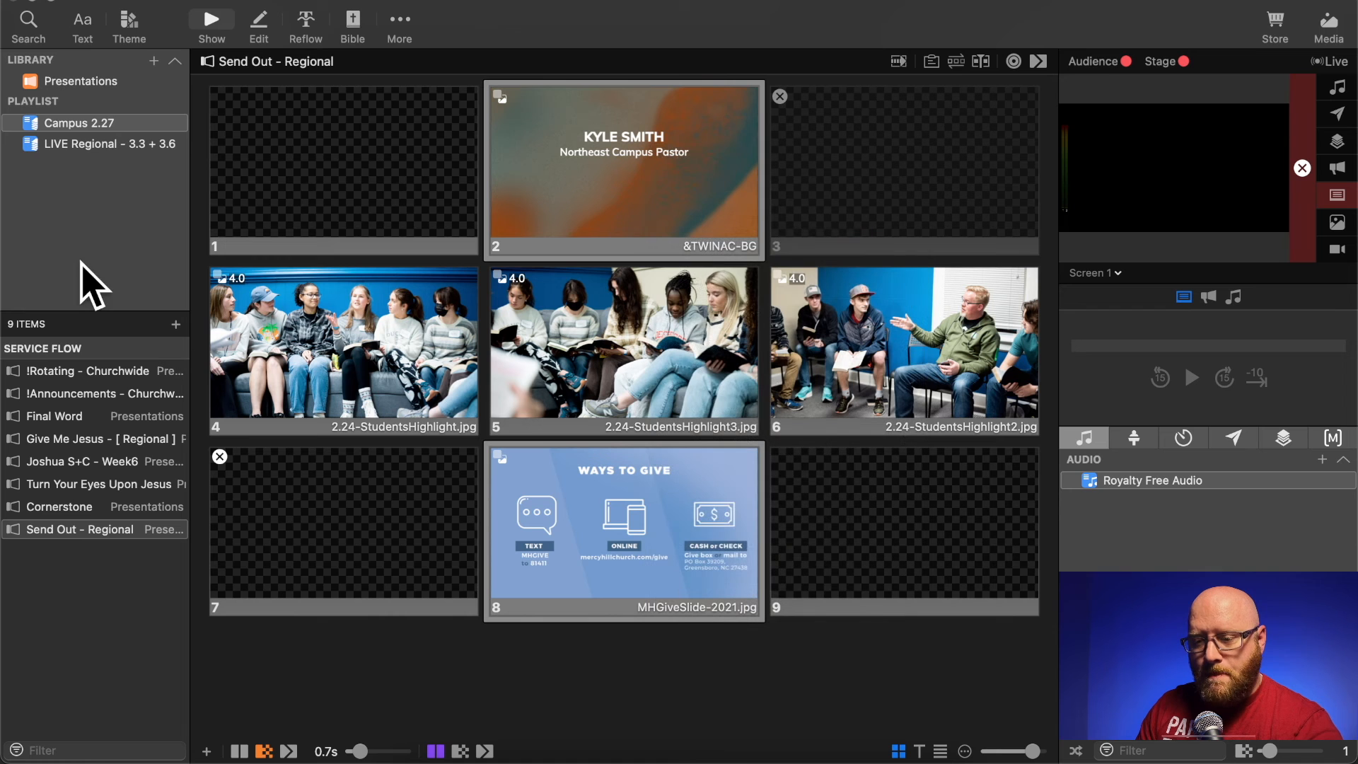
# - Paste the copied slides after slide 7 of Send Out - Regional in the LIVE Regional - 3.3 + 3.6 playlist
pyautogui.click(101, 143)
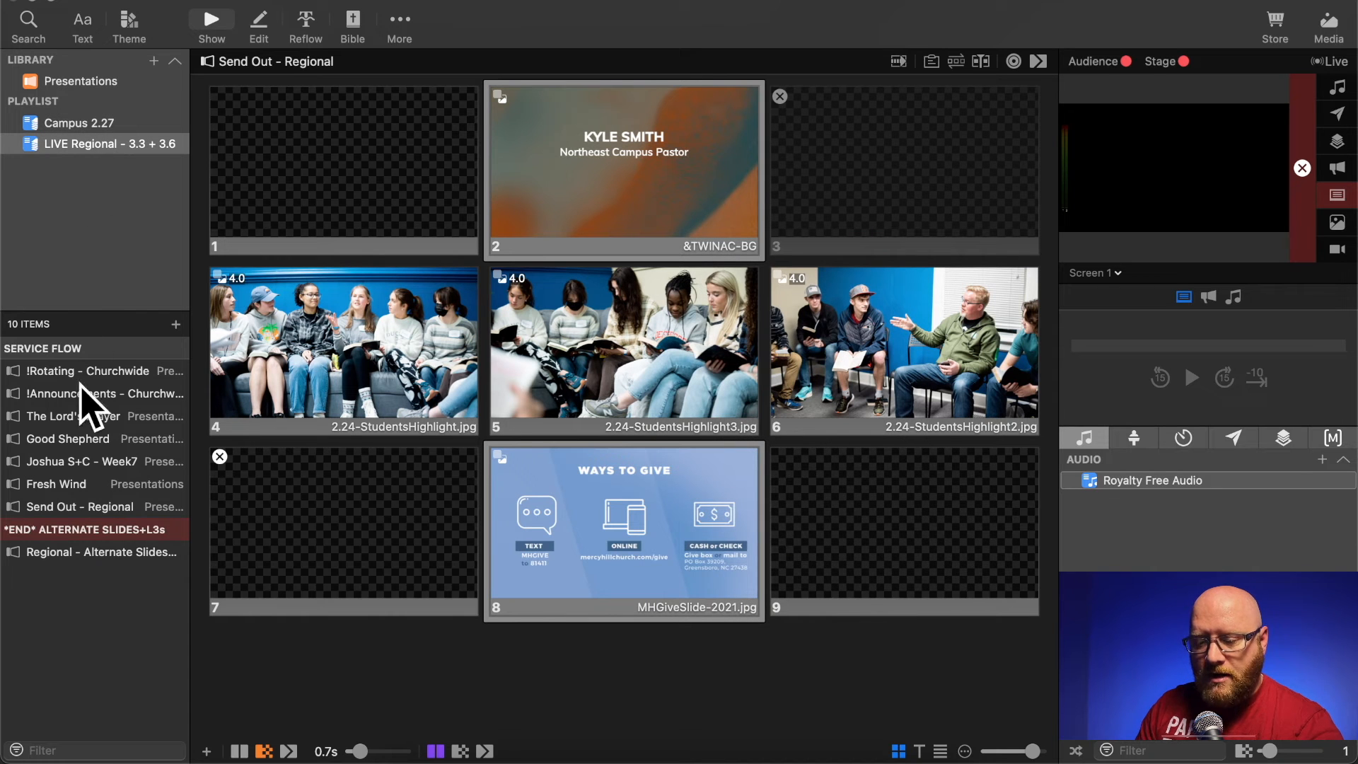
pyautogui.click(62, 506)
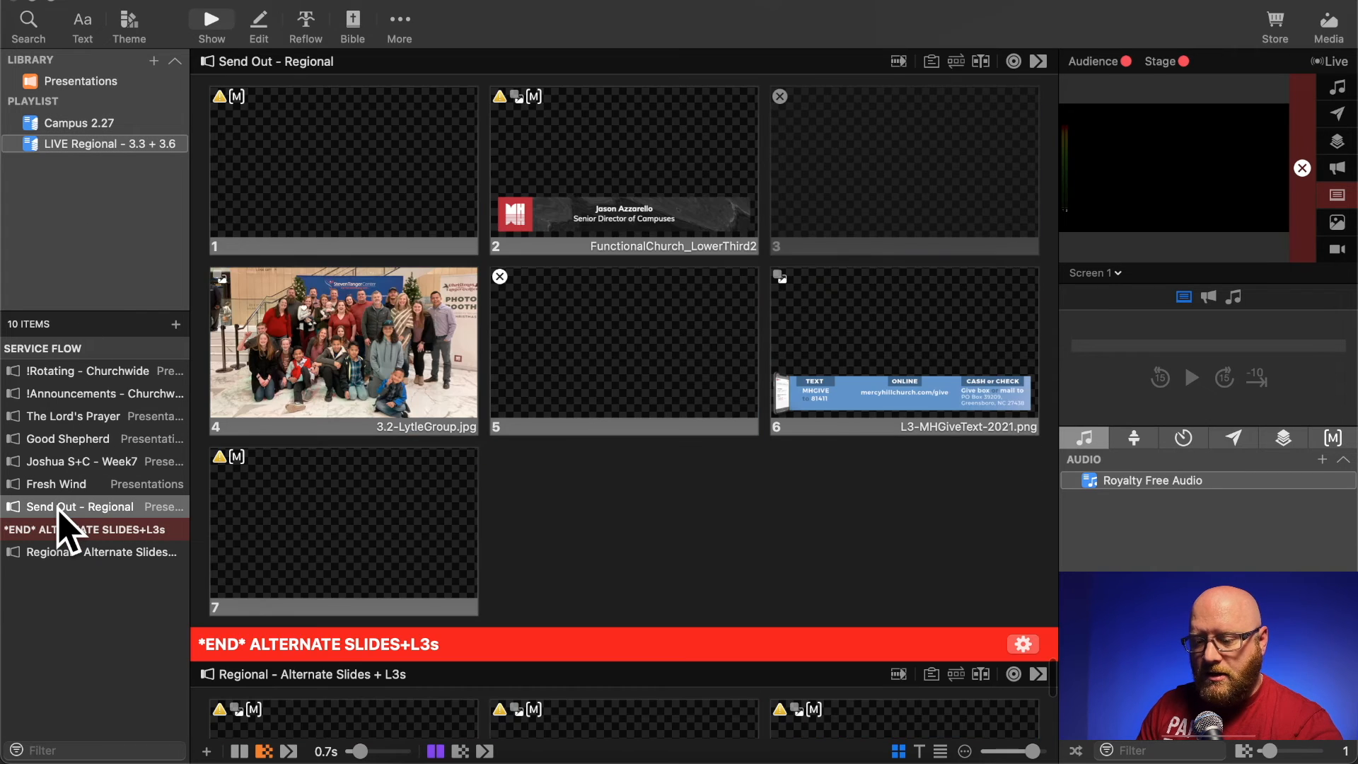
pyautogui.rightClick(456, 508)
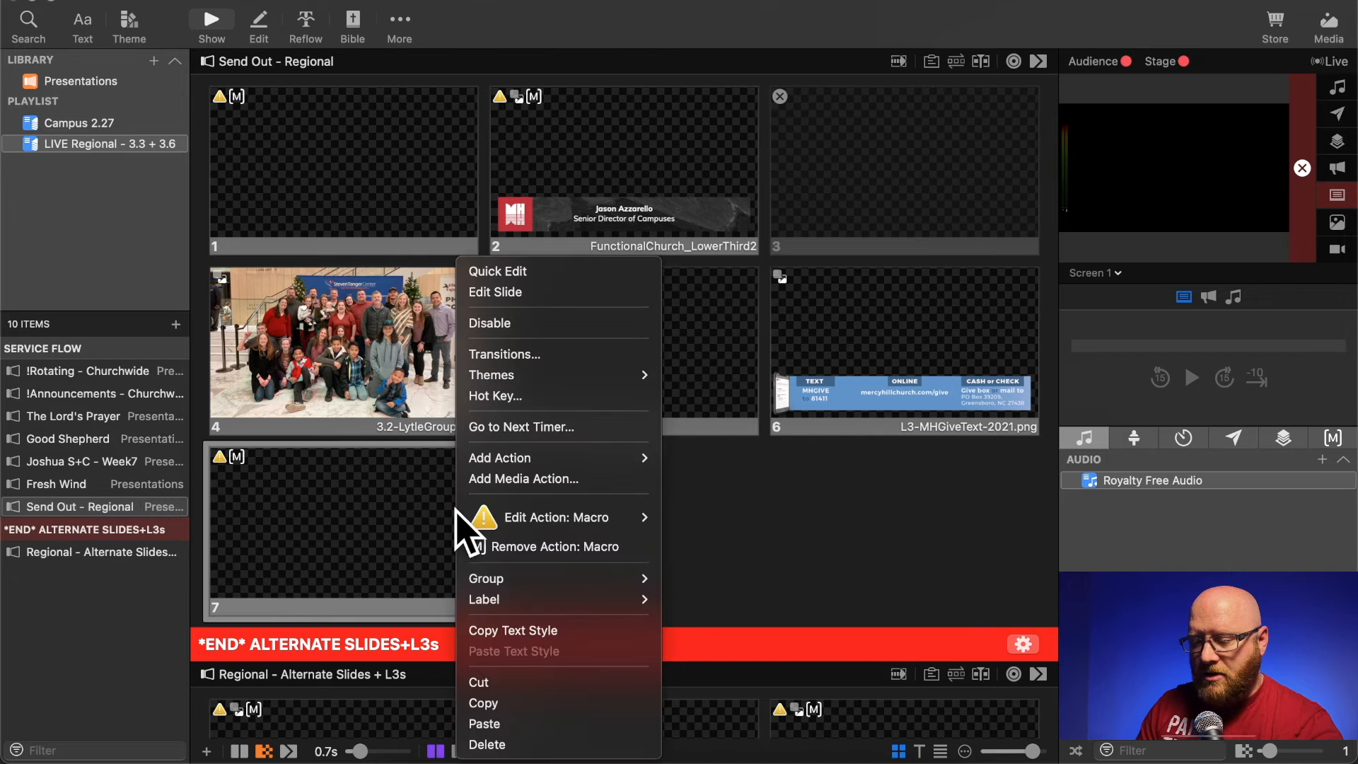
pyautogui.click(507, 723)
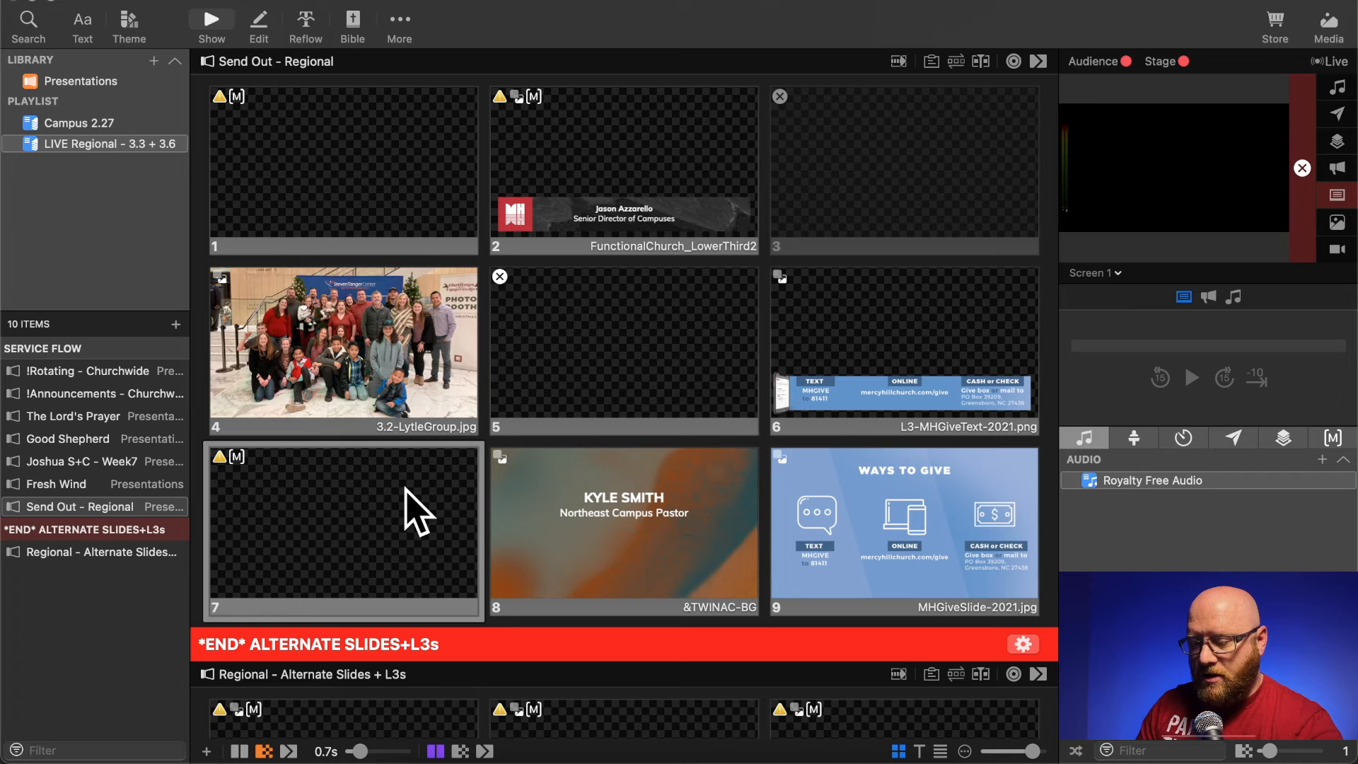
# - Delete slides 1, 2, 5, 6 and 7 of Send Out - Regional and move the pastor name slide ahead of the group photo
pyautogui.keyDown('super'); pyautogui.click(820, 354); pyautogui.keyUp('super')
pyautogui.keyDown('super'); pyautogui.click(625, 353); pyautogui.keyUp('super')
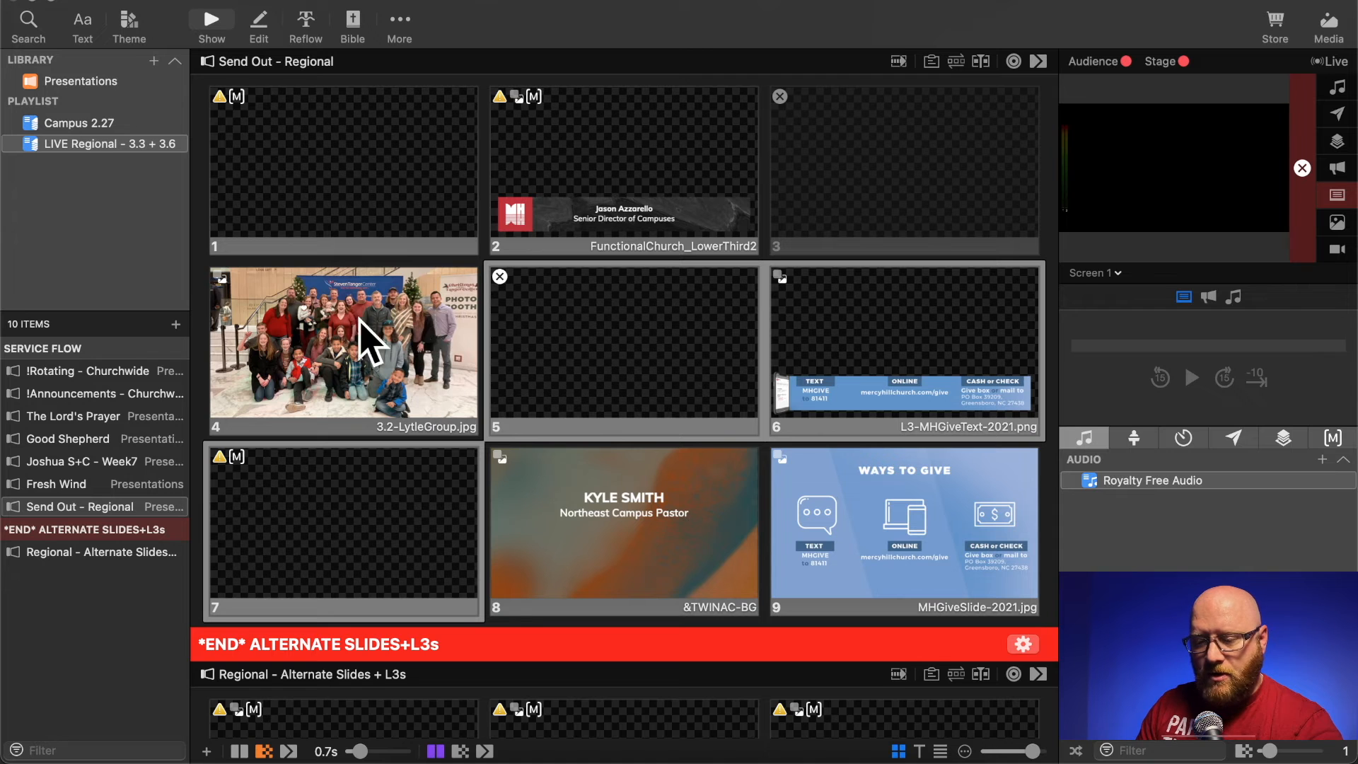
pyautogui.keyDown('super'); pyautogui.click(913, 168); pyautogui.keyUp('super')
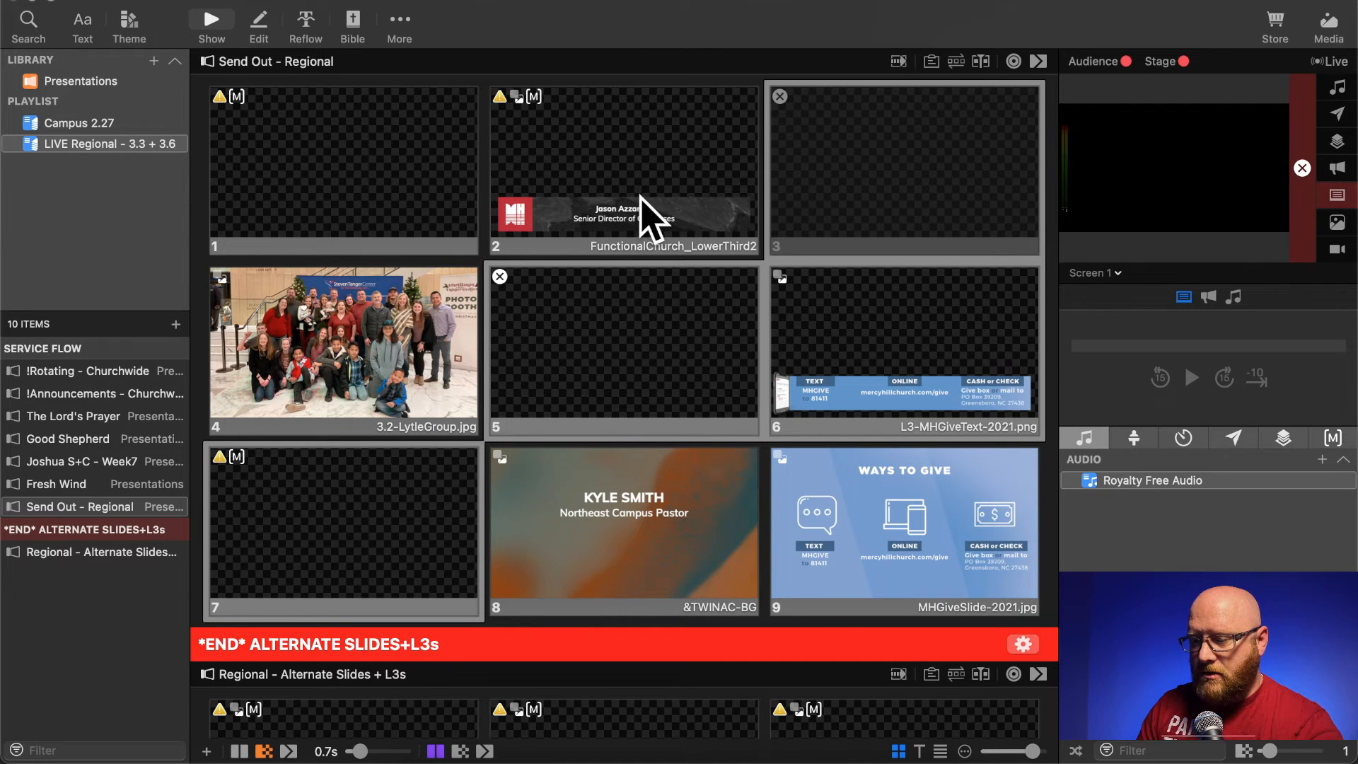
pyautogui.keyDown('super'); pyautogui.click(877, 180); pyautogui.keyUp('super')
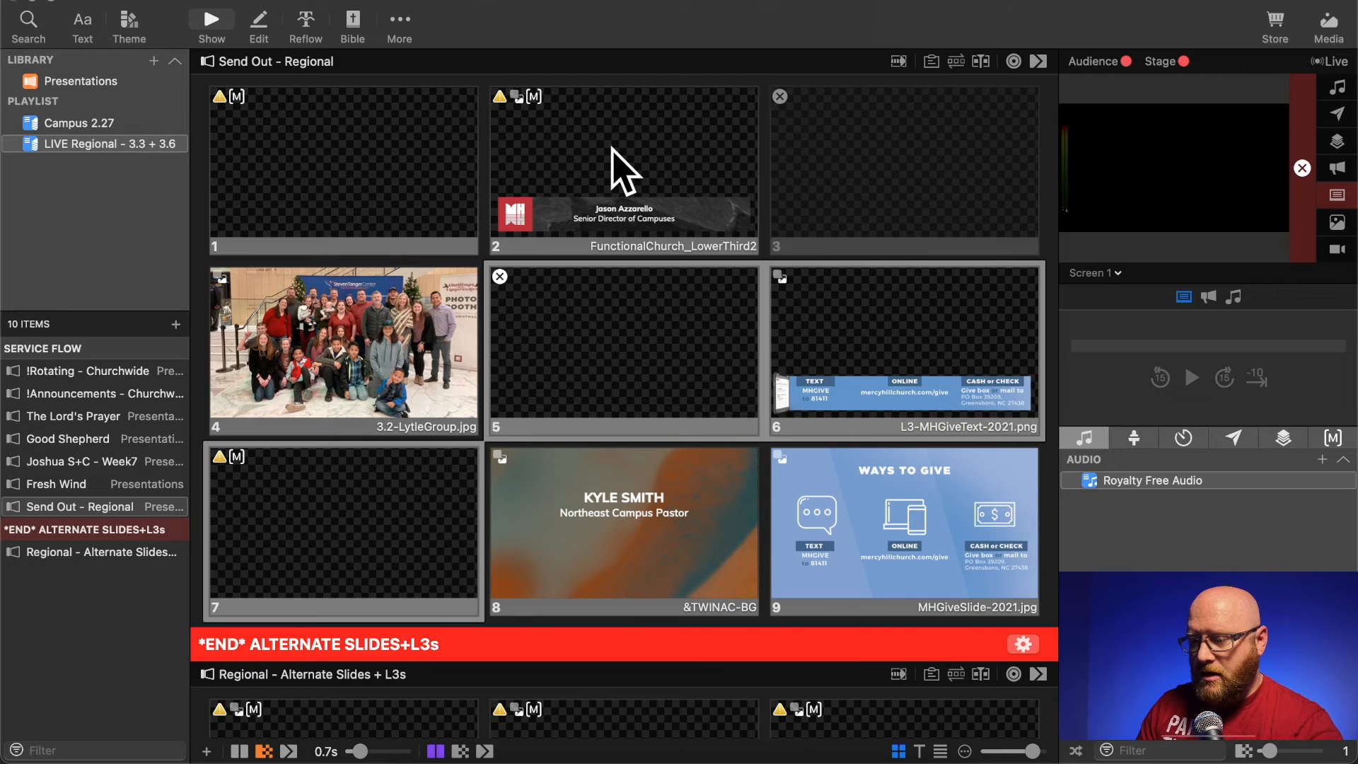
pyautogui.keyDown('super'); pyautogui.click(598, 170); pyautogui.keyUp('super')
pyautogui.keyDown('super'); pyautogui.click(373, 176); pyautogui.keyUp('super')
pyautogui.rightClick(373, 177)
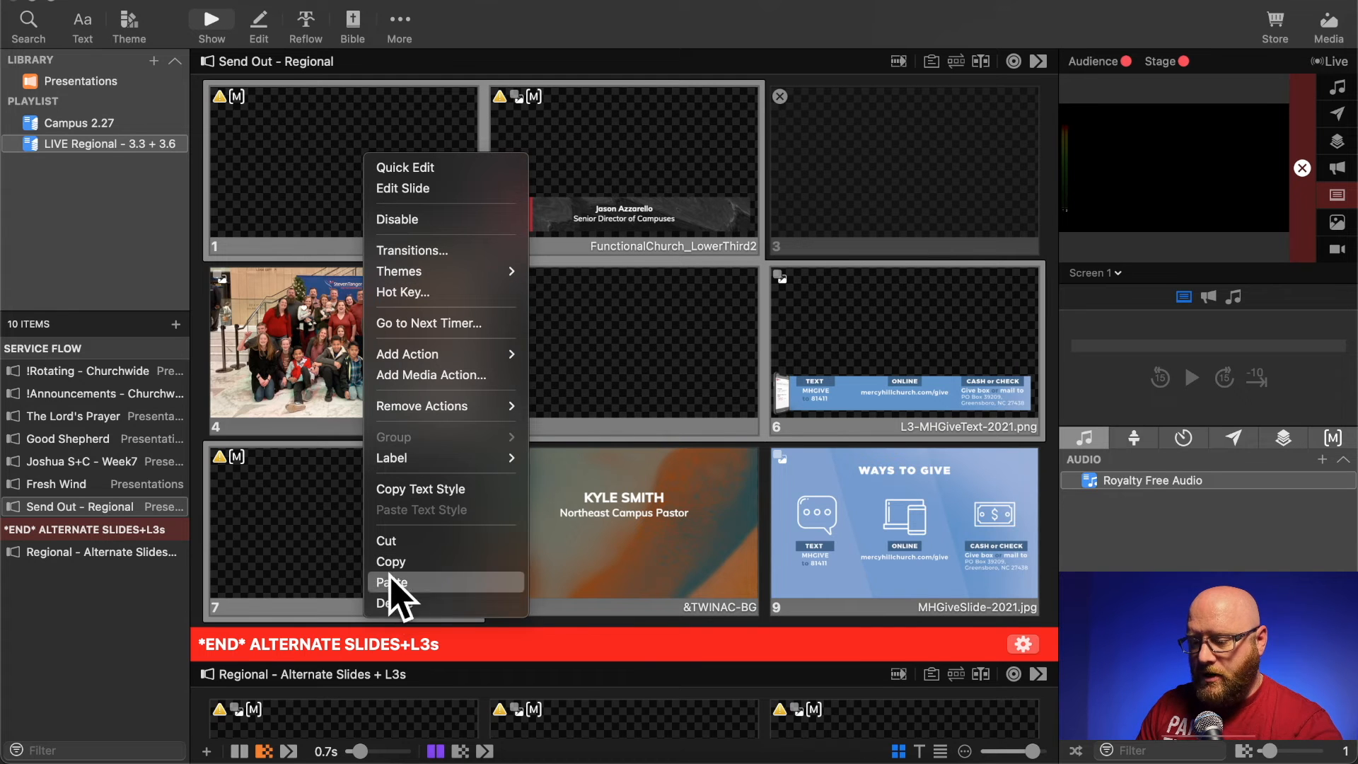
pyautogui.click(394, 611)
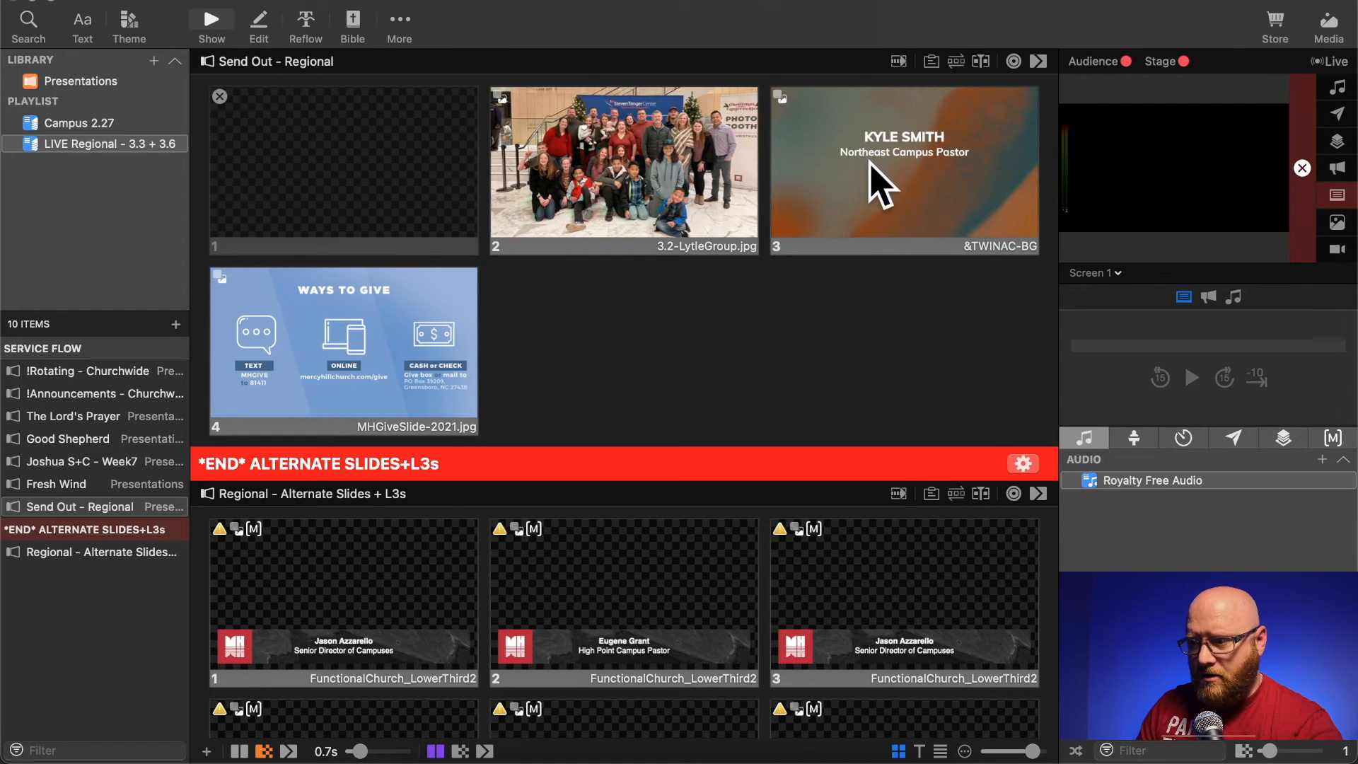
pyautogui.moveTo(874, 161); pyautogui.dragTo(510, 185)
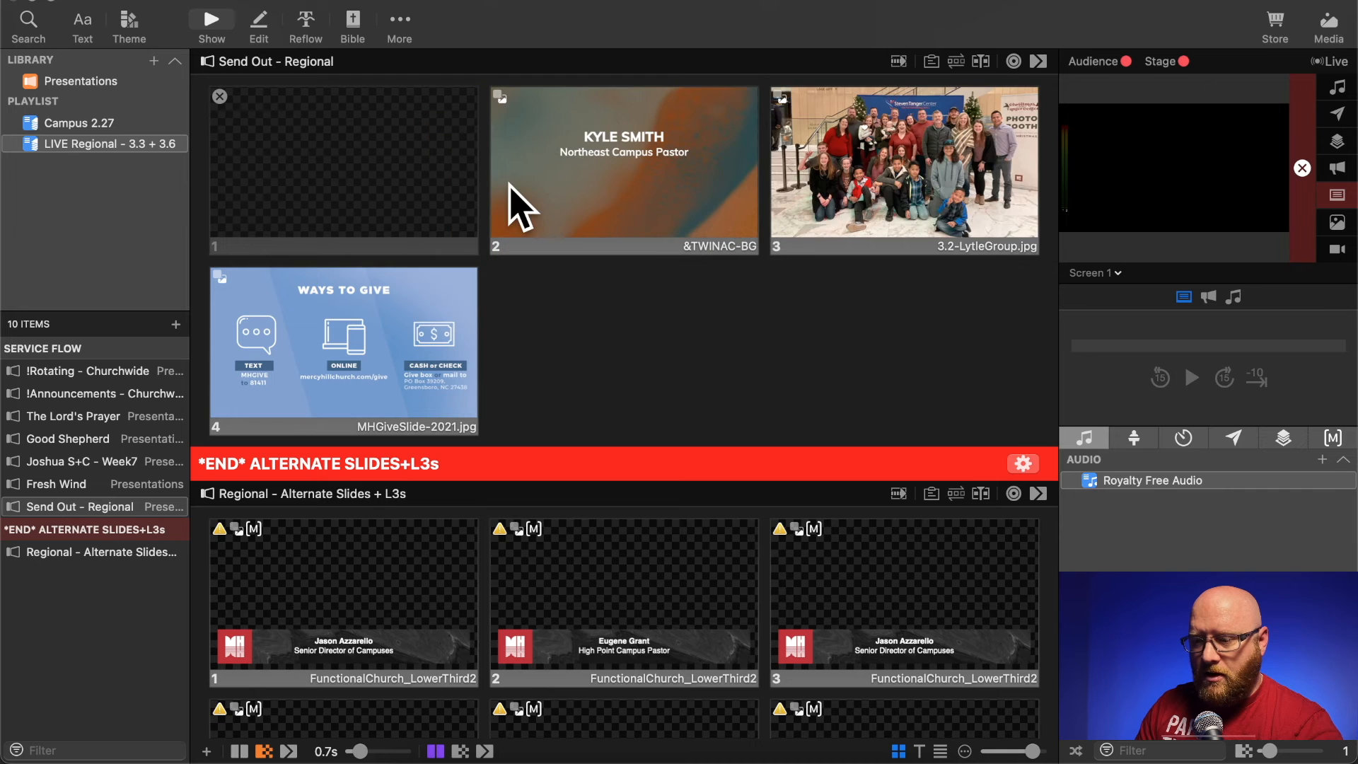
# - Replace the name on the campus pastor slide with the full name of this campus's pastor
pyautogui.rightClick(618, 153)
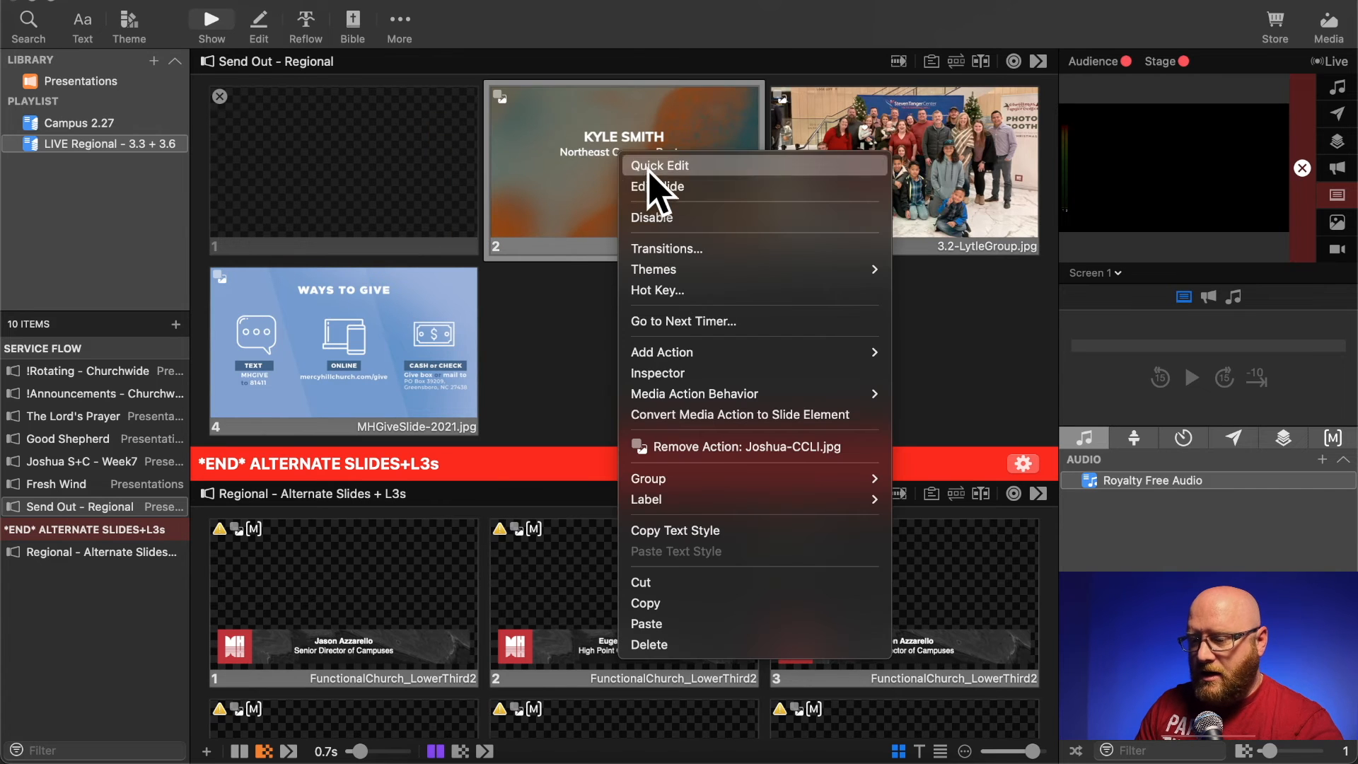
pyautogui.click(655, 187)
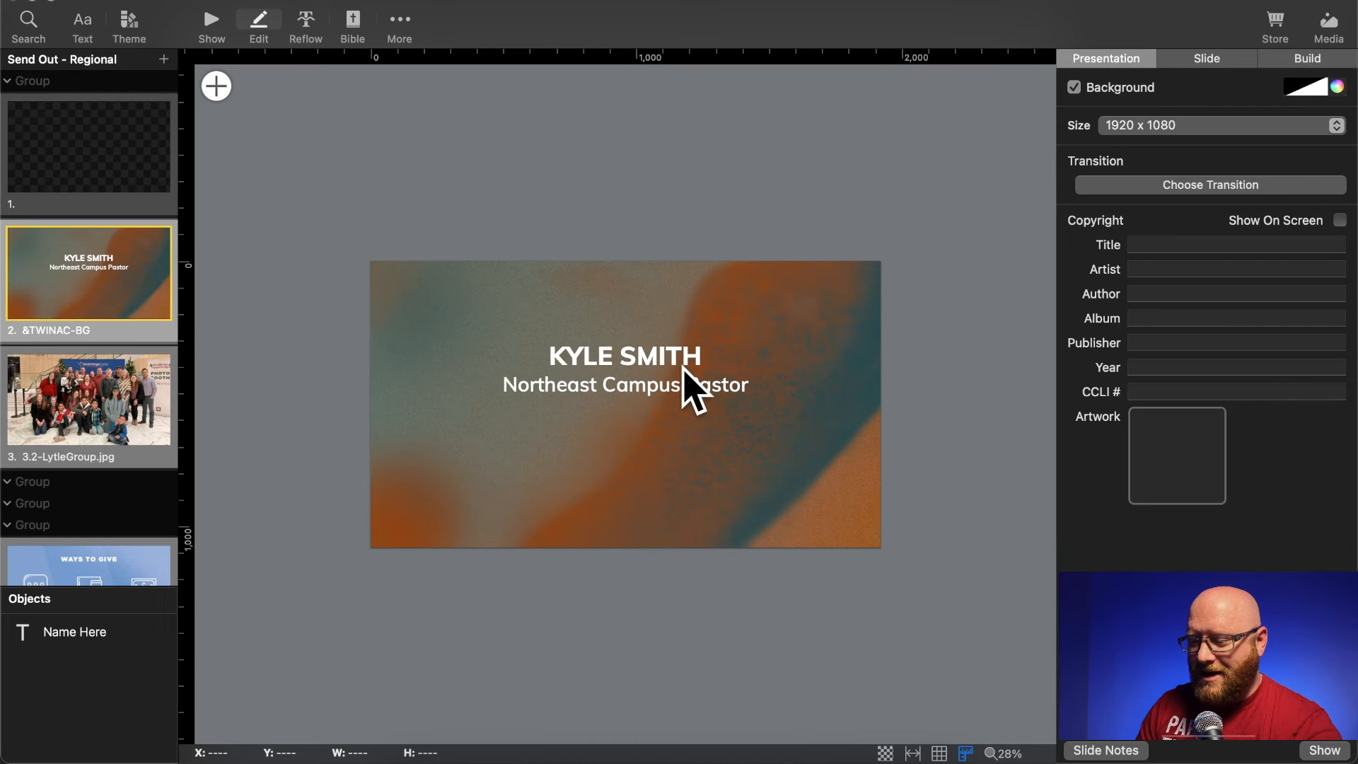
pyautogui.click(697, 375)
pyautogui.click(705, 357)
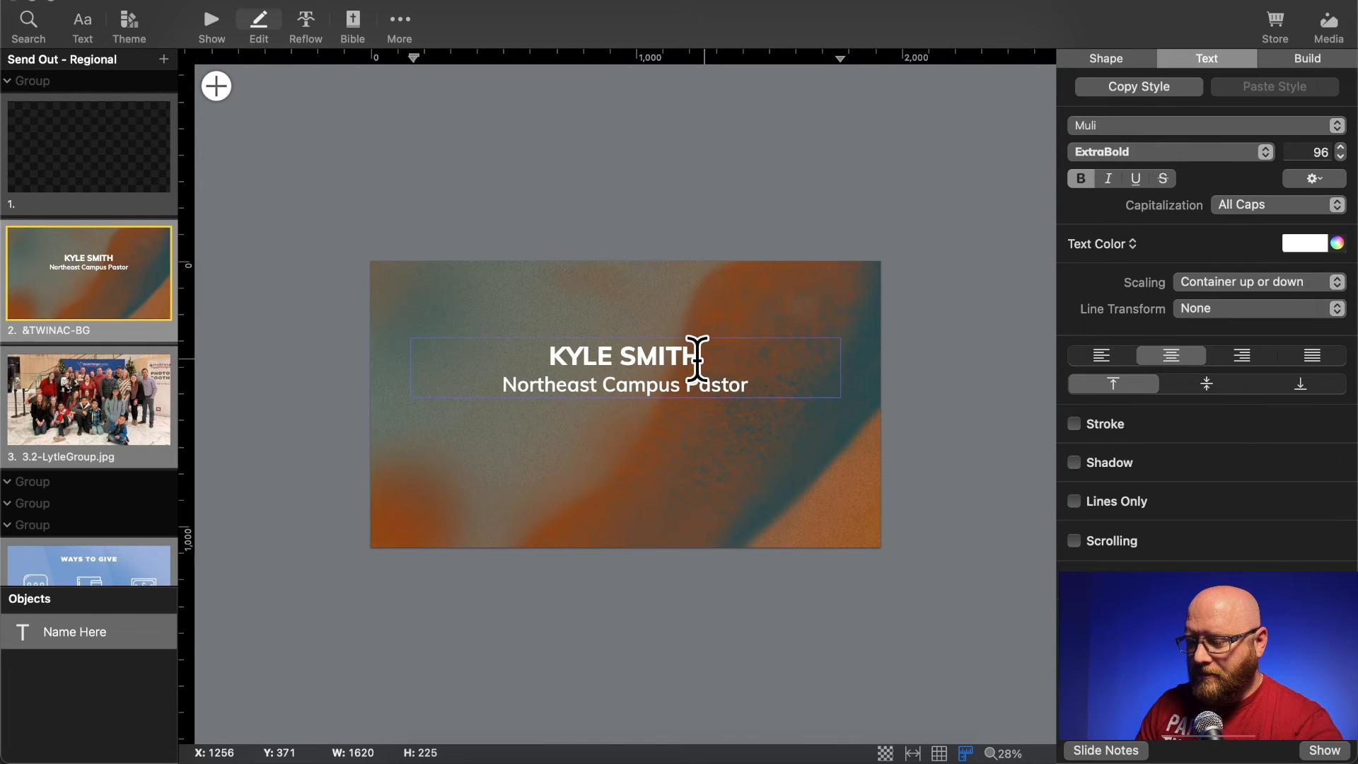
pyautogui.moveTo(698, 360); pyautogui.dragTo(560, 366)
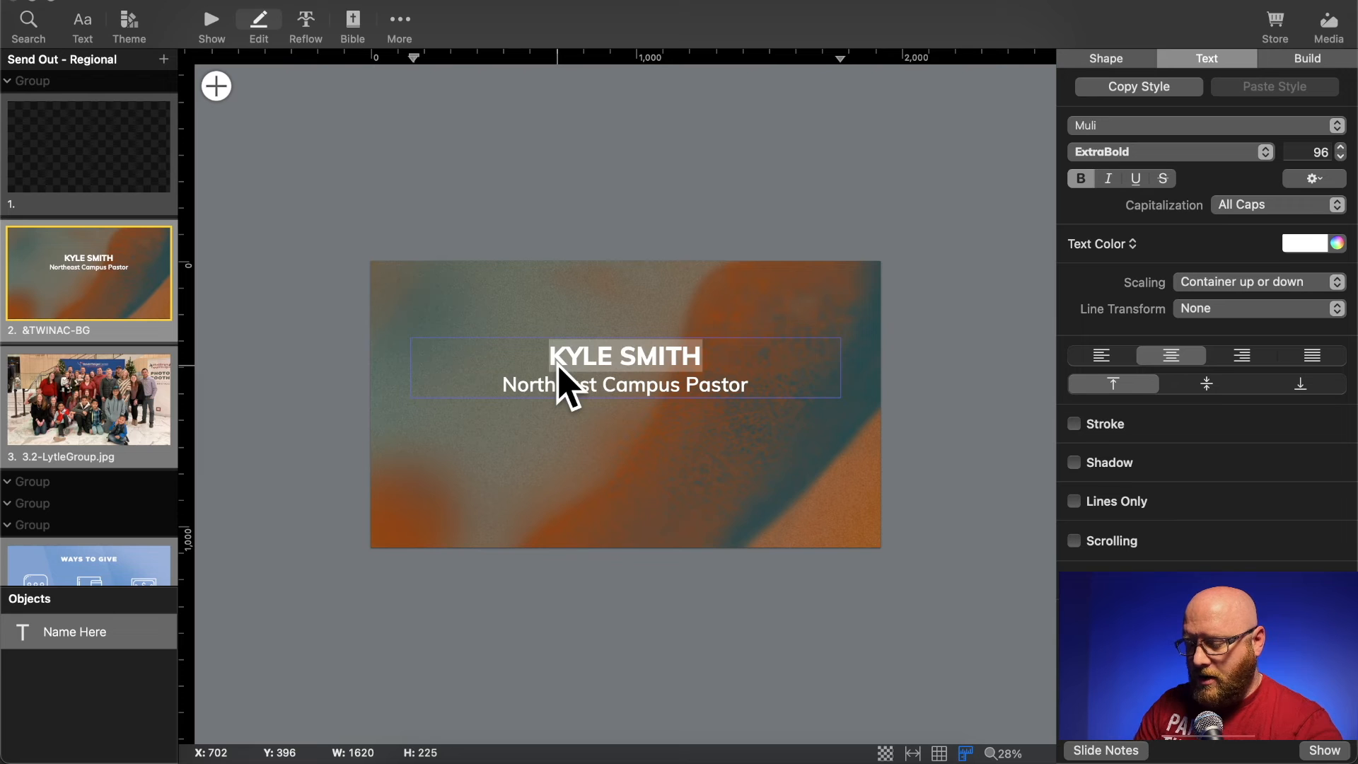
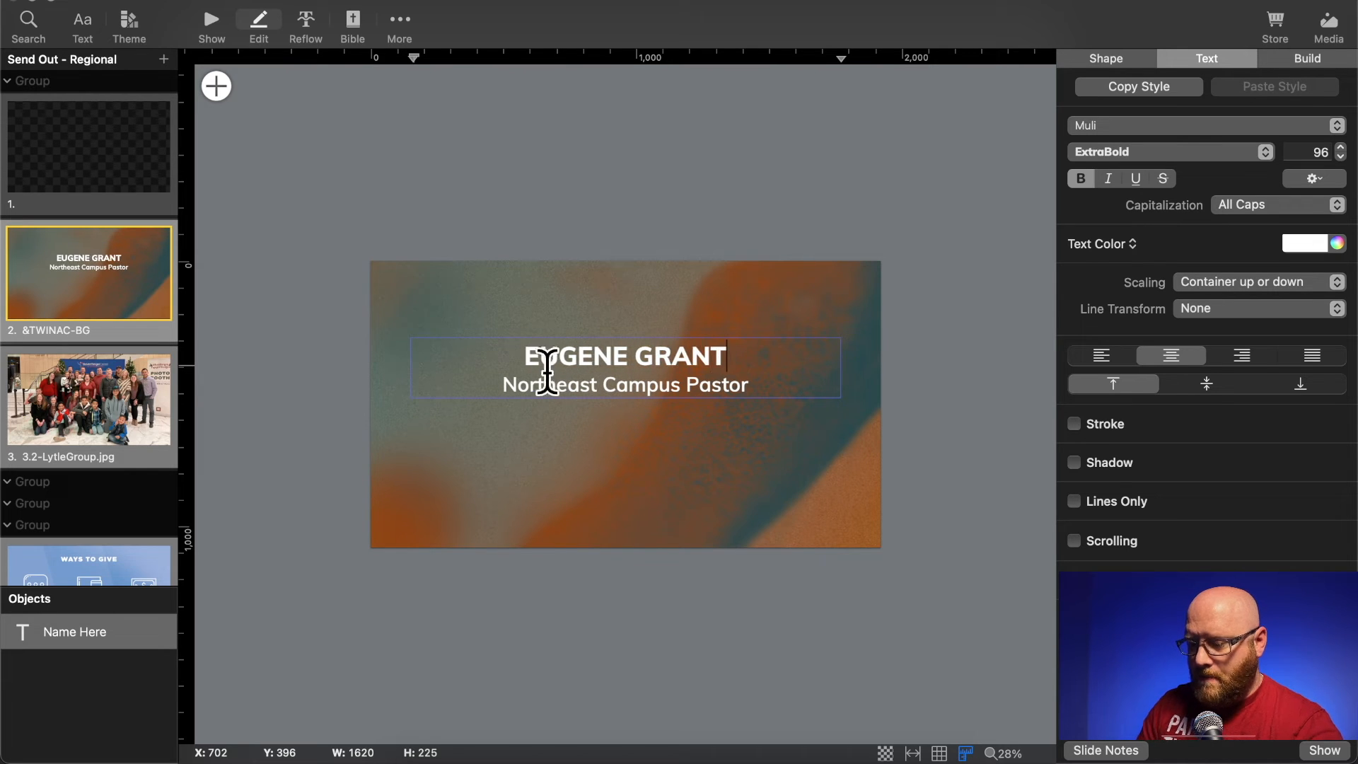
# - Set the title line under the pastor's name to High Point Campus Pastor and return to the slide overview
pyautogui.doubleClick(564, 389)
pyautogui.write('Hig')
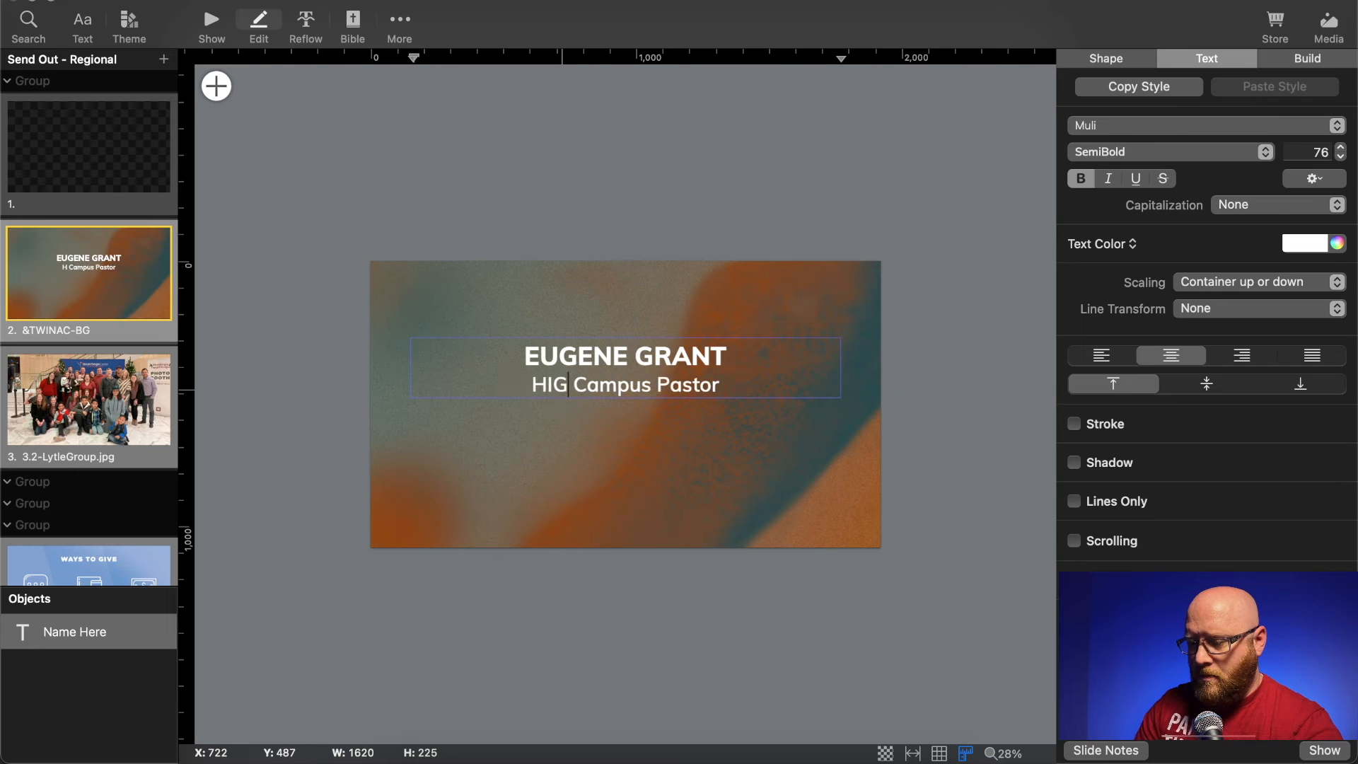
pyautogui.press('BackSpace')
pyautogui.press('BackSpace')
pyautogui.write('ihg')
pyautogui.press('BackSpace')
pyautogui.press('BackSpace')
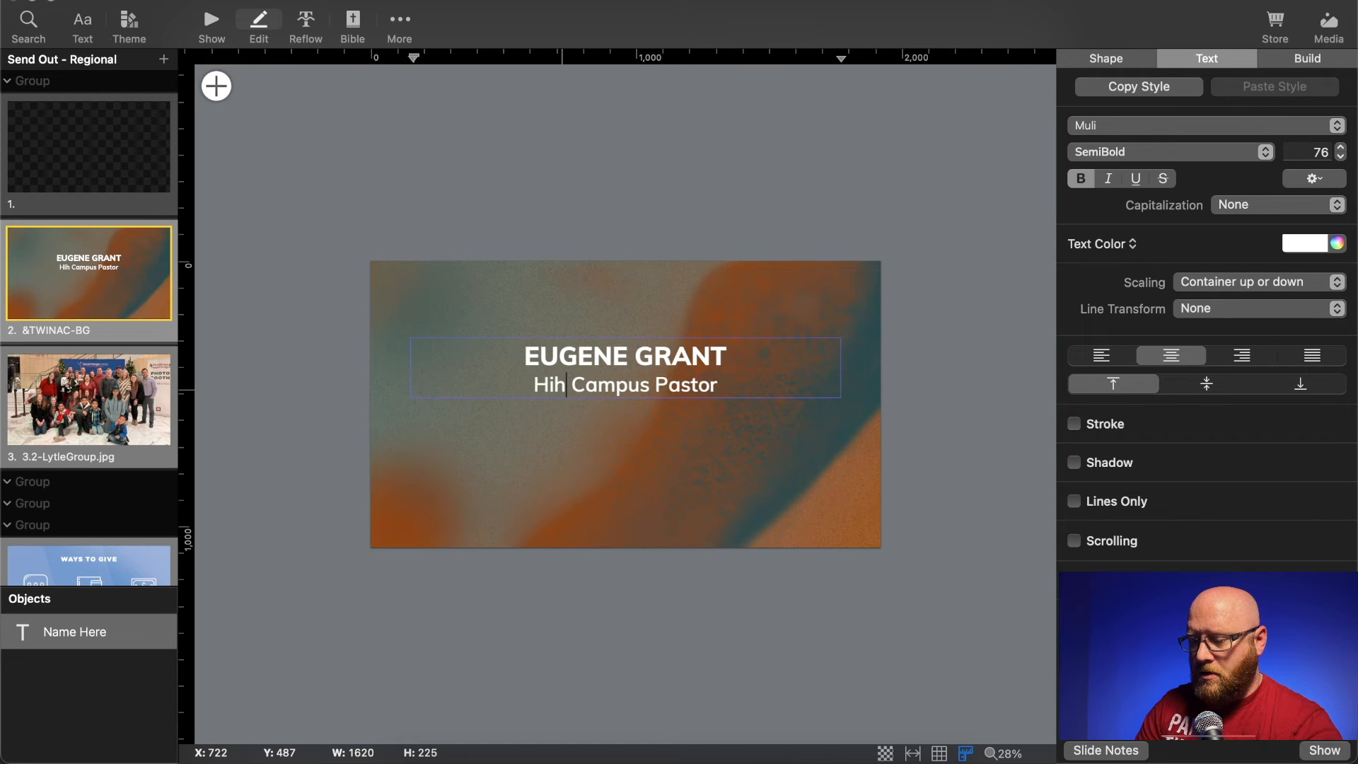
pyautogui.write('gh Point')
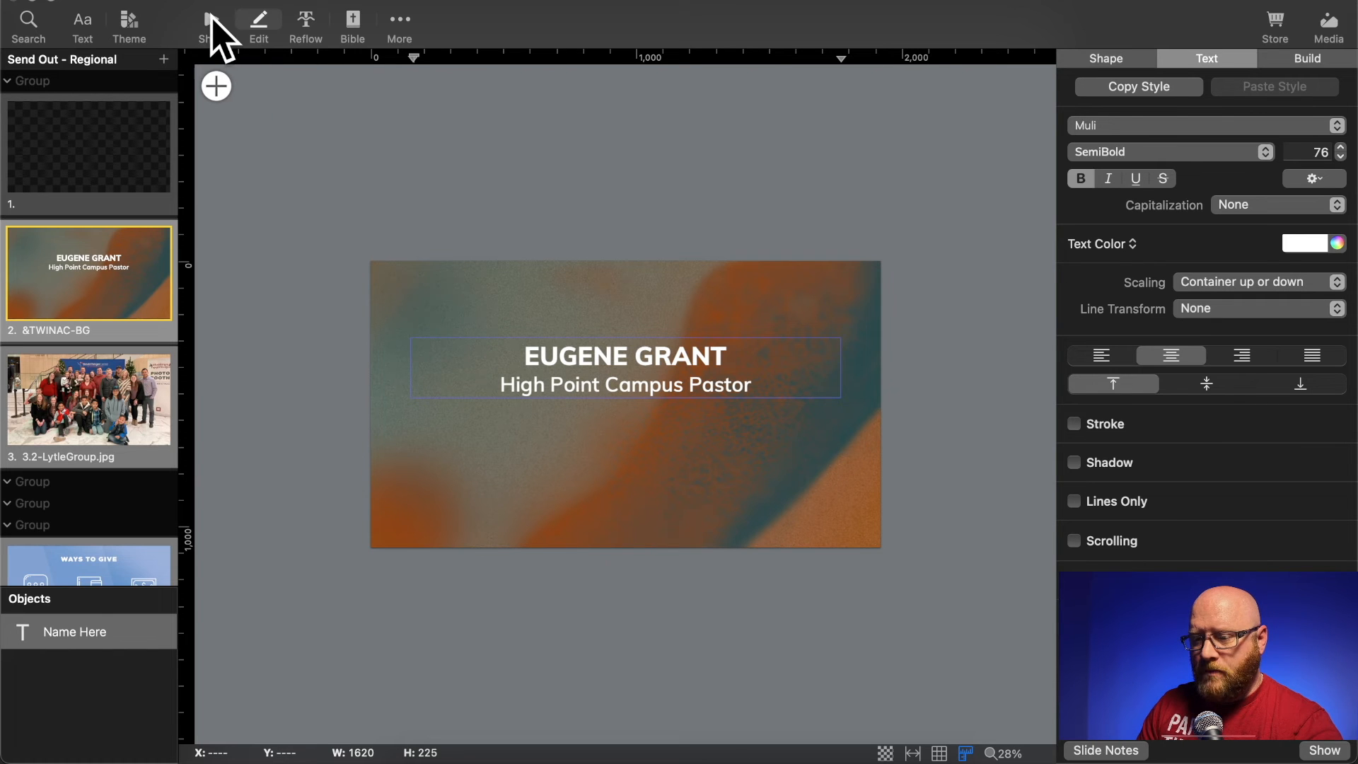
pyautogui.click(211, 22)
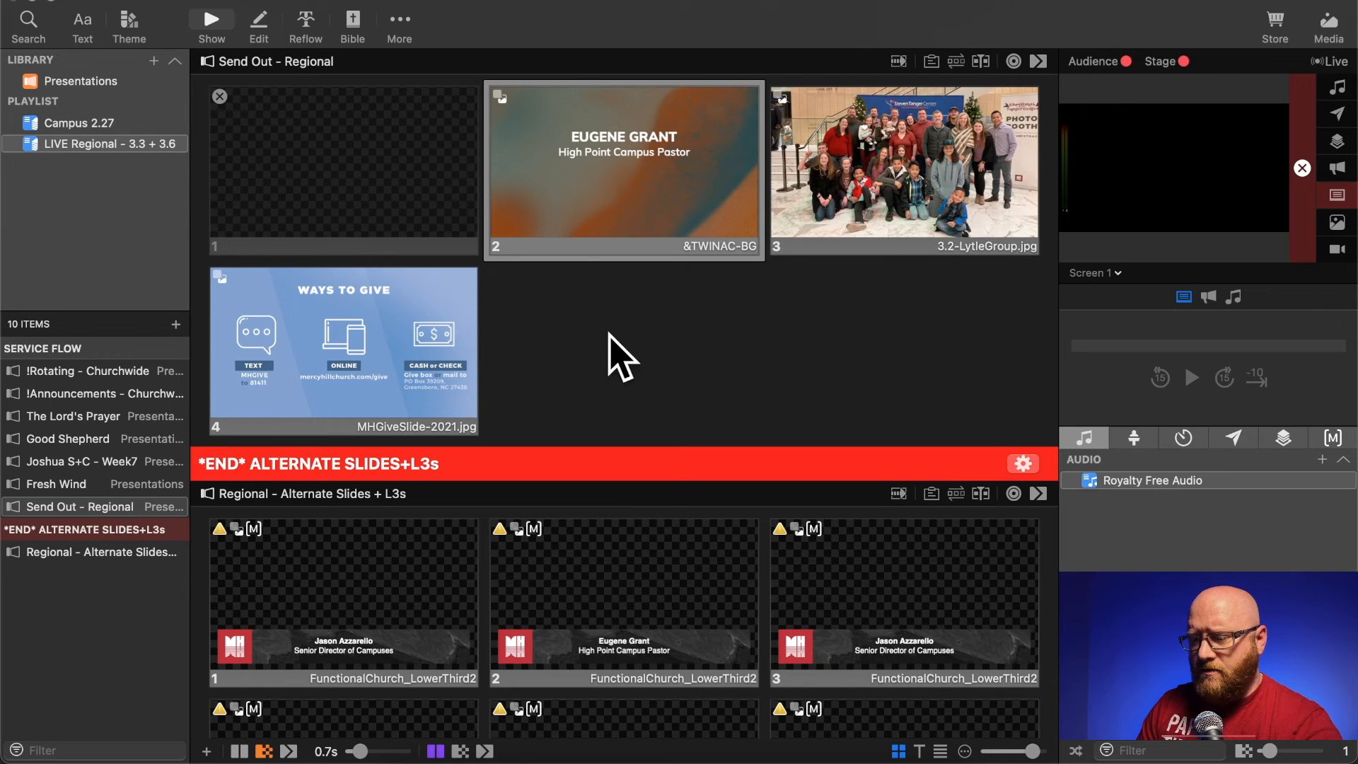
# - Duplicate the High Point Campus Pastor slide by copying it and pasting it after the Ways to Give slide
pyautogui.rightClick(615, 130)
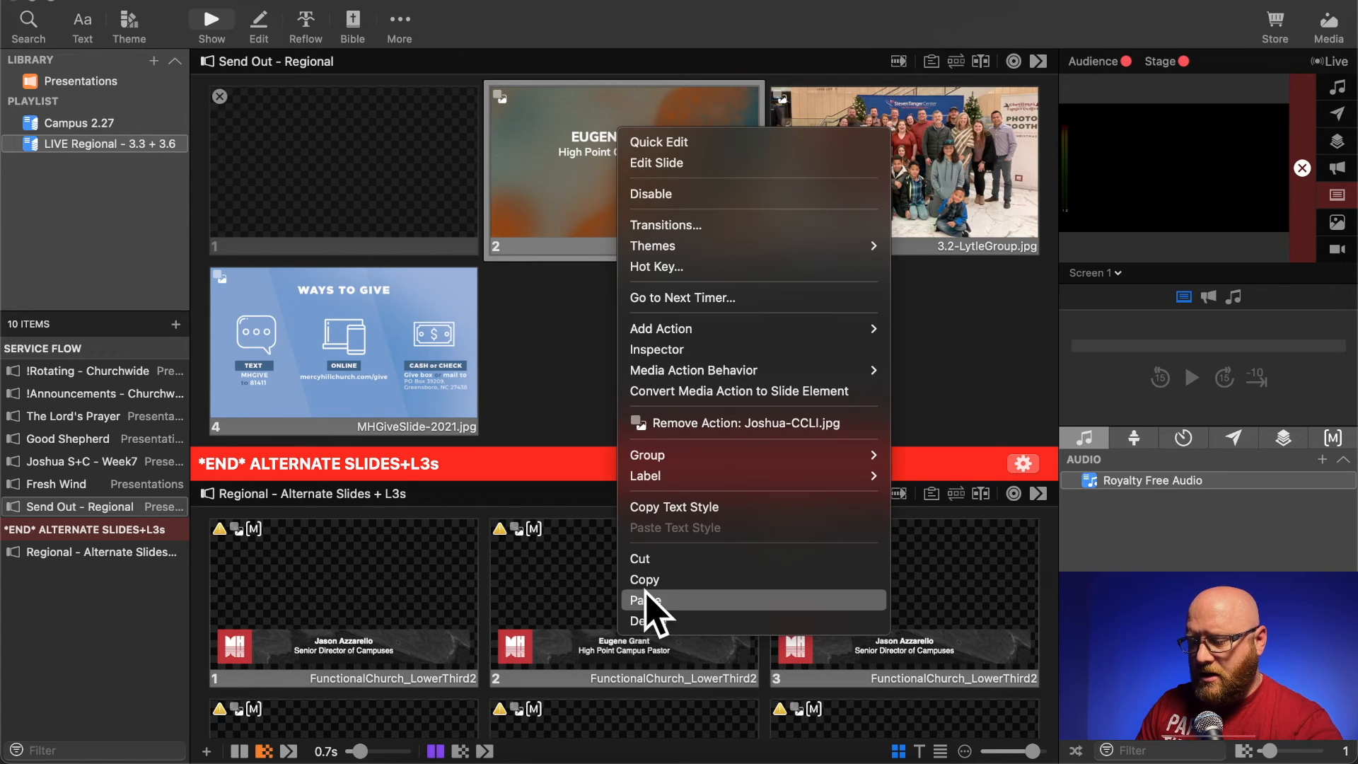
pyautogui.click(644, 579)
pyautogui.rightClick(388, 360)
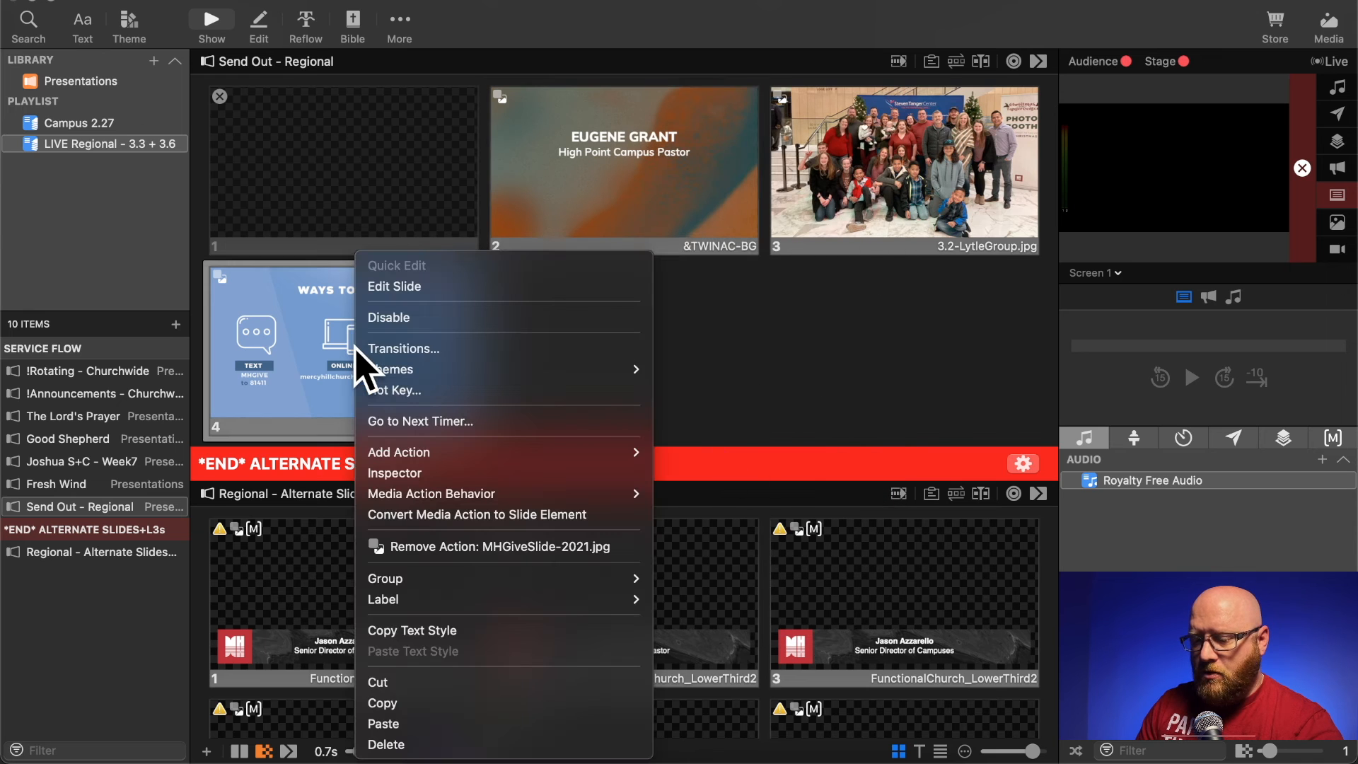
pyautogui.click(424, 722)
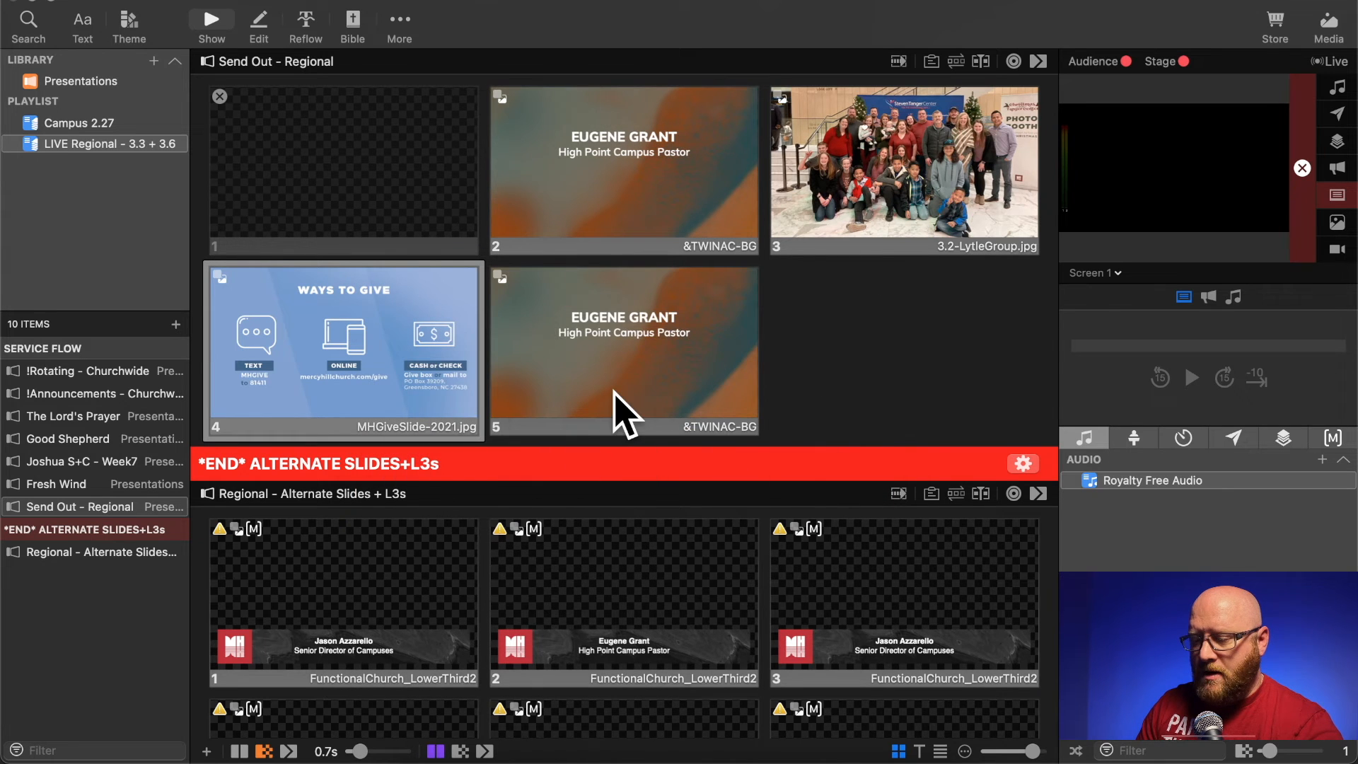
# - Try to open the two High Point Campus Pastor slides, 5 and 2, in the slide editor
pyautogui.rightClick(615, 410)
pyautogui.click(667, 286)
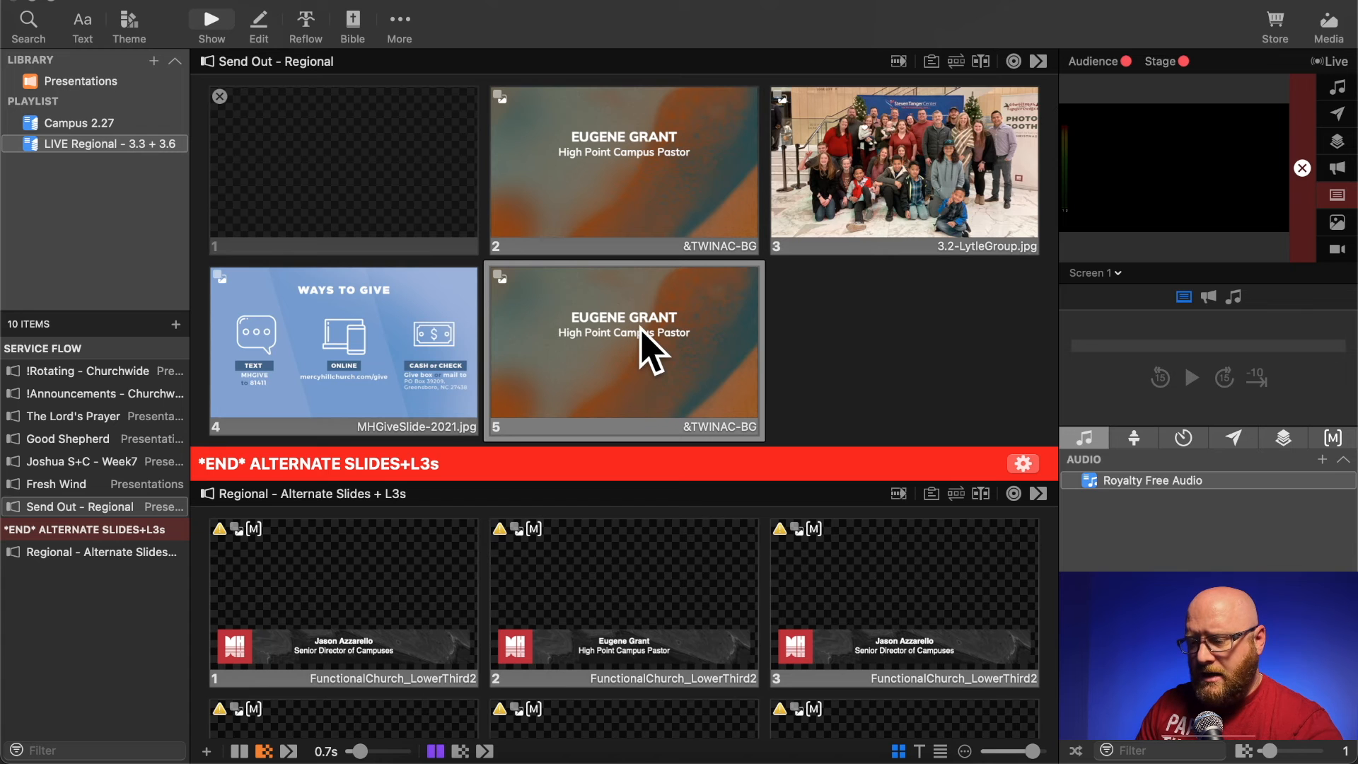
pyautogui.rightClick(600, 334)
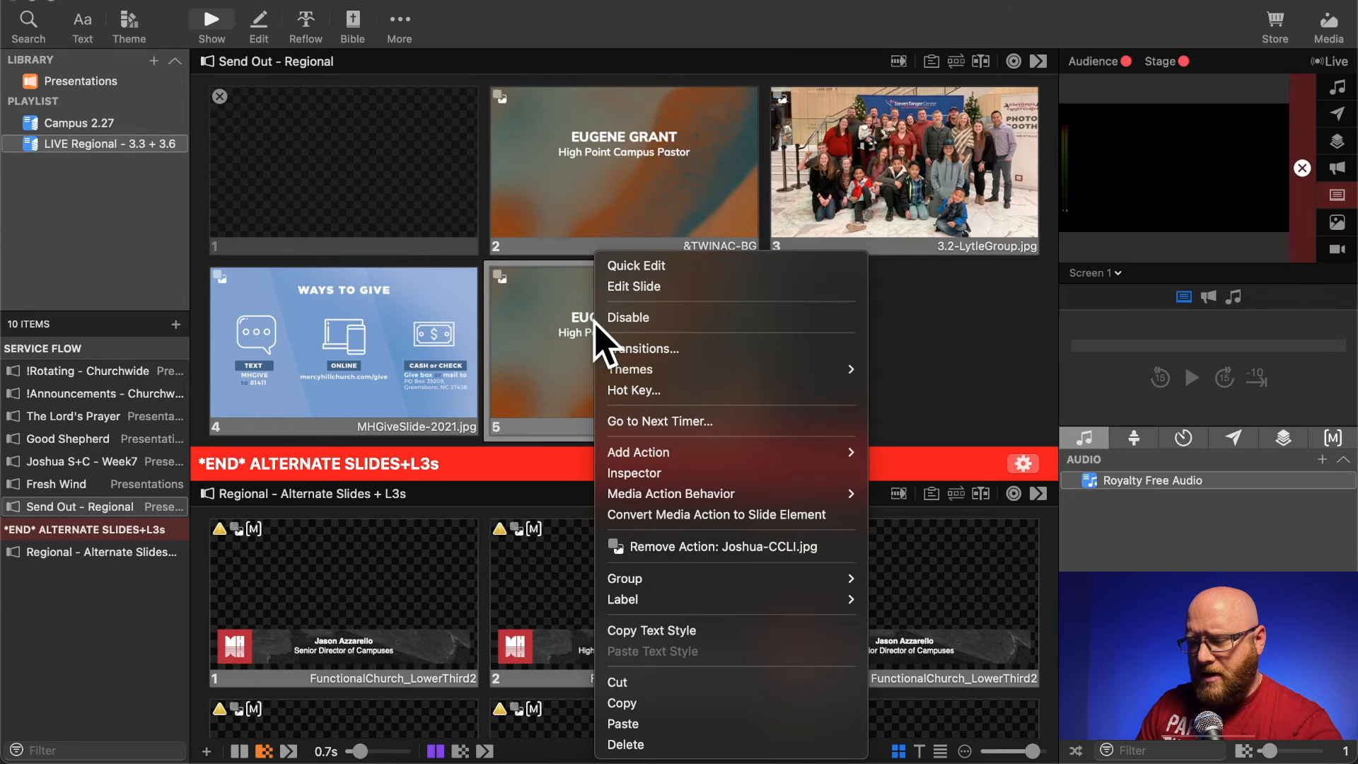
pyautogui.click(631, 287)
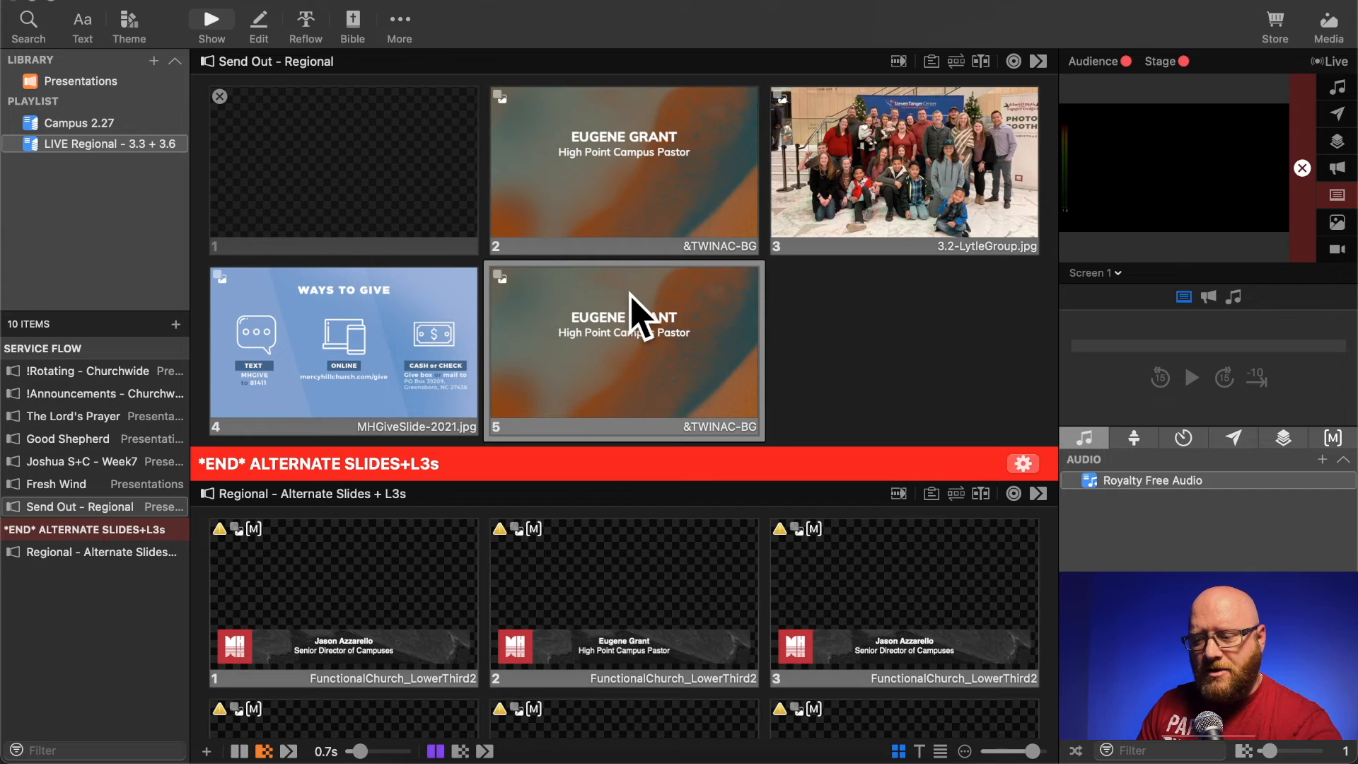
pyautogui.click(812, 301)
pyautogui.rightClick(620, 169)
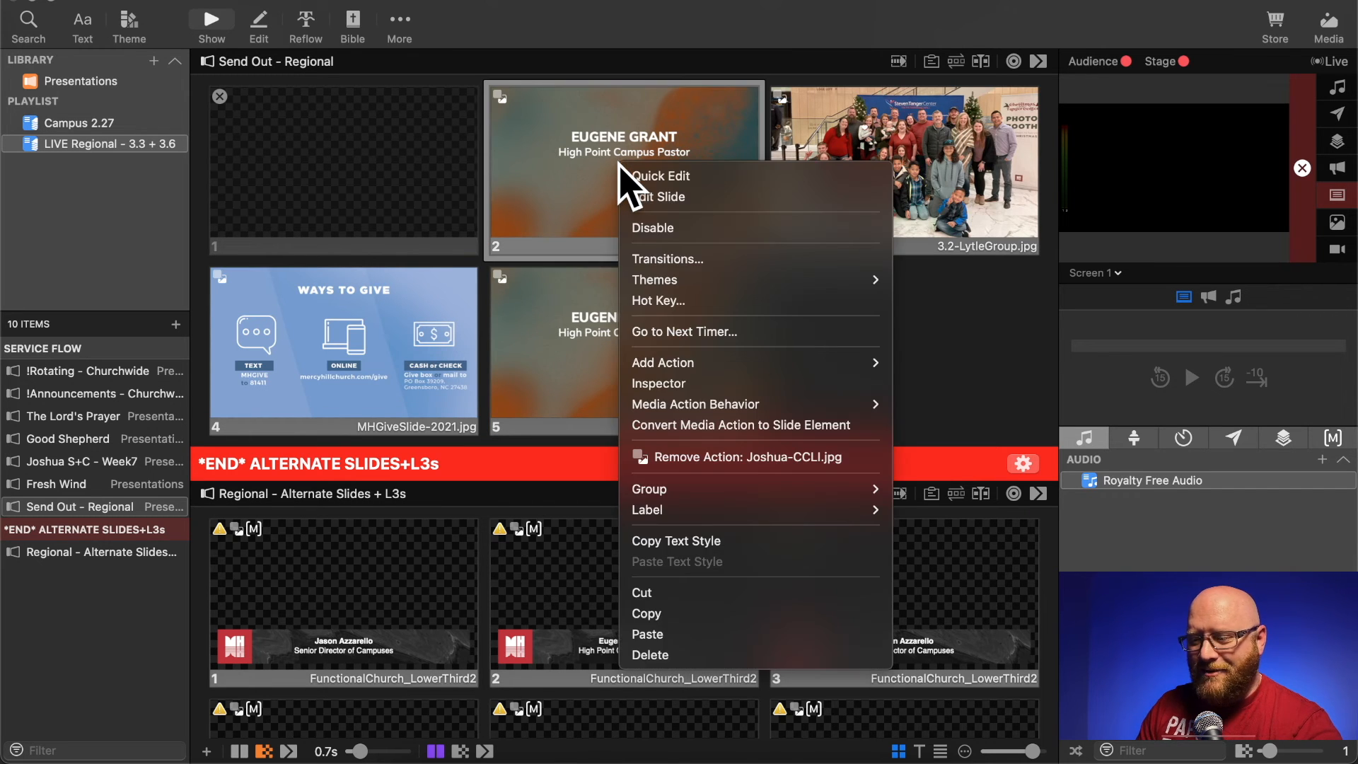
pyautogui.click(644, 196)
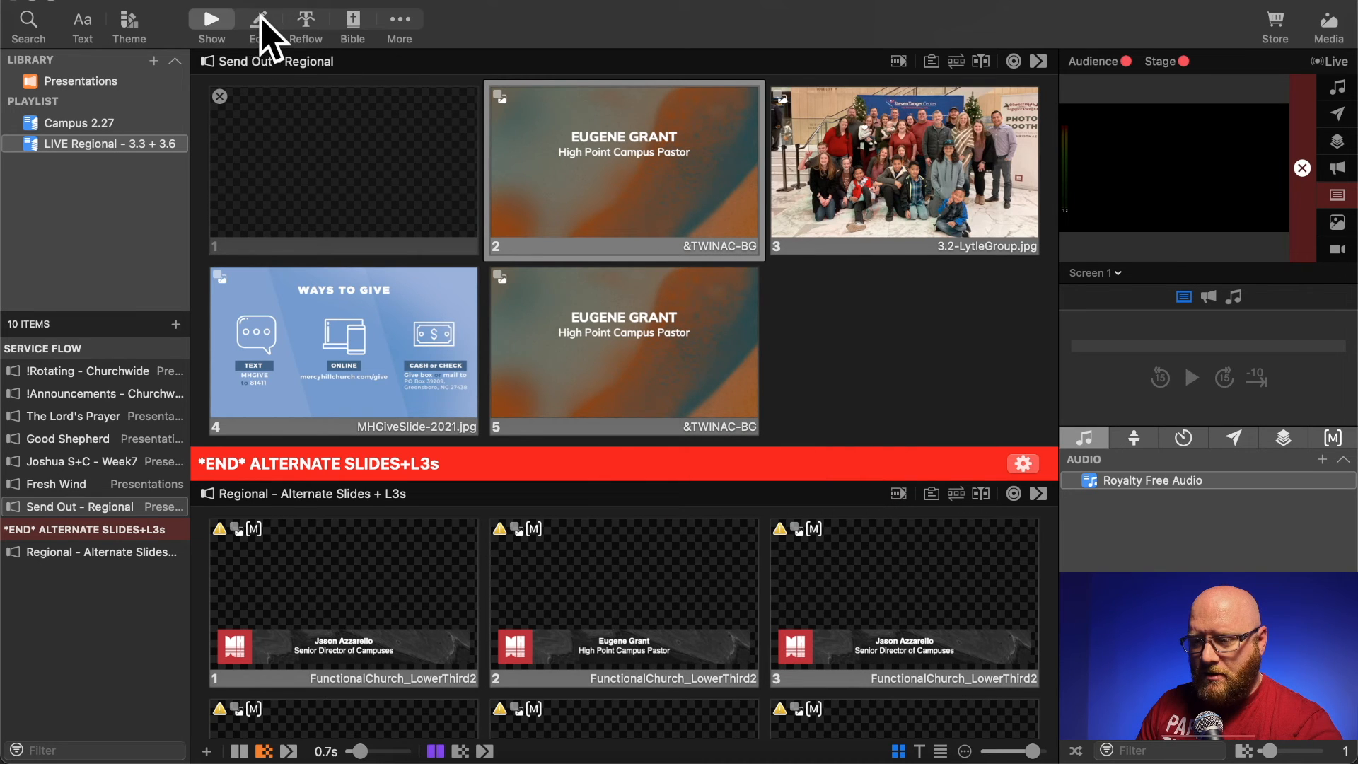
pyautogui.click(261, 16)
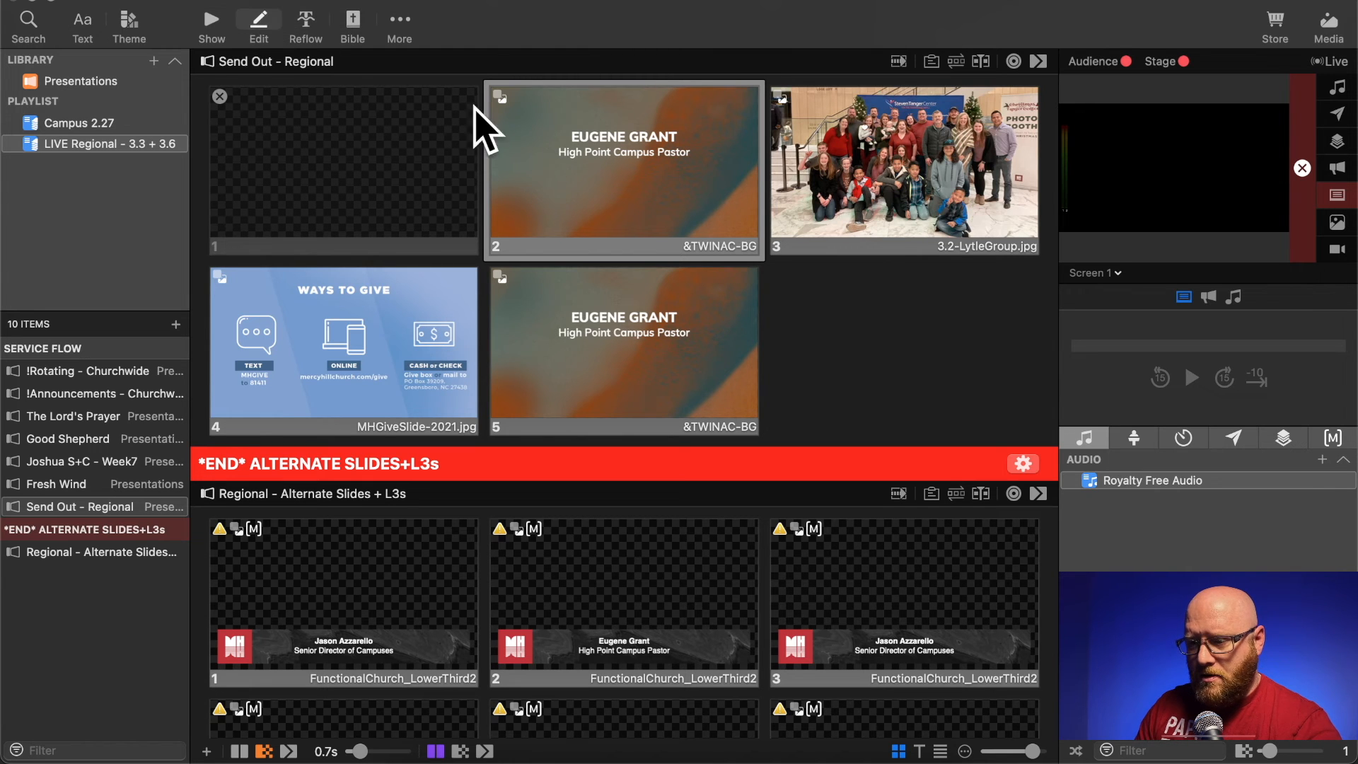
pyautogui.click(207, 23)
# - Trigger the High Point Campus Pastor slide on the live output and clear it with the blank slide 1
pyautogui.click(333, 185)
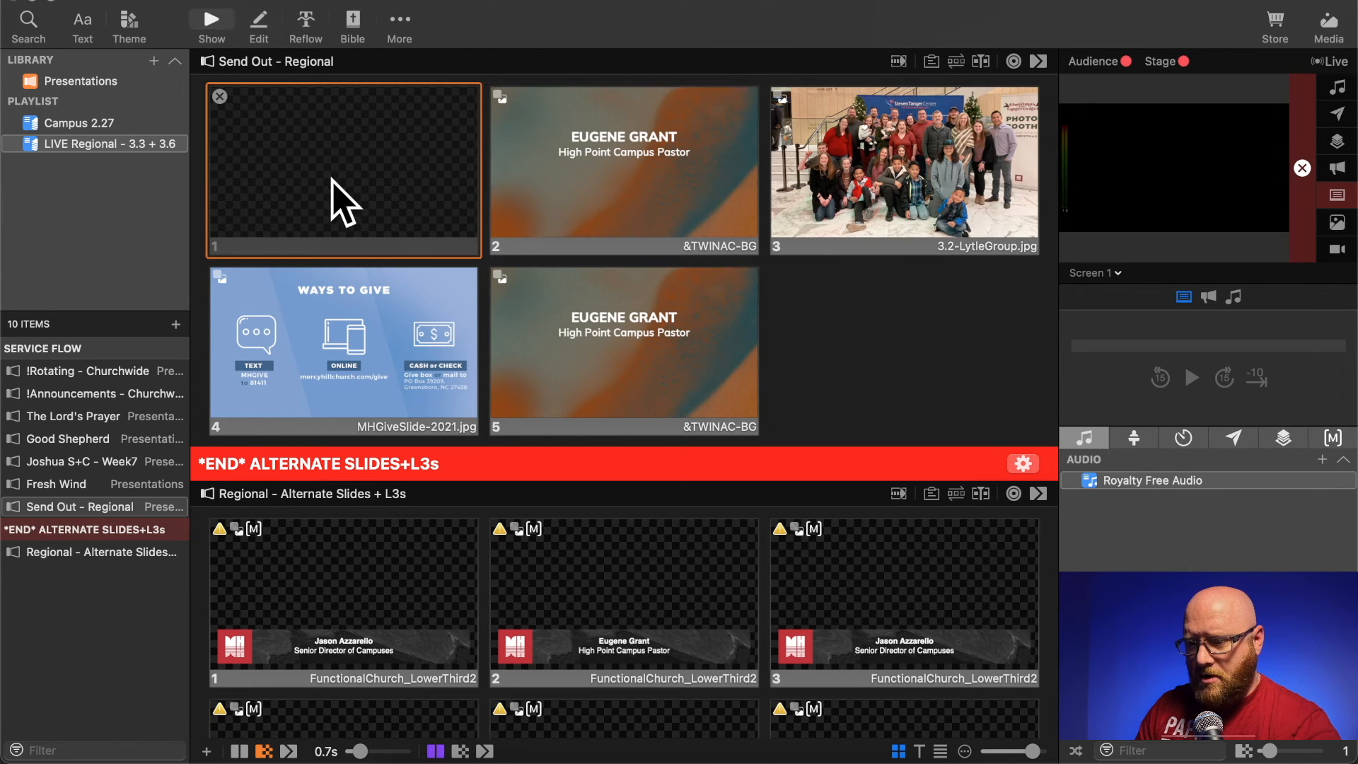
pyautogui.click(265, 29)
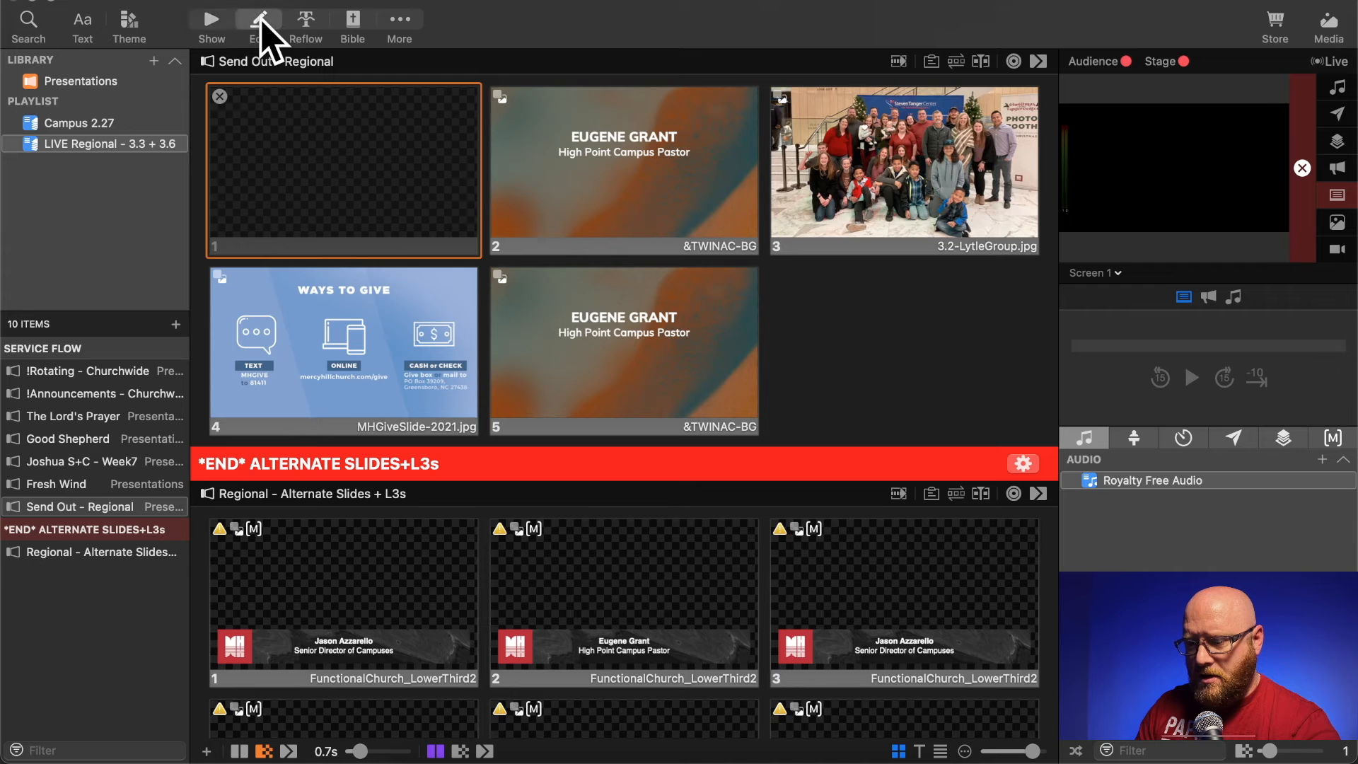
pyautogui.click(582, 182)
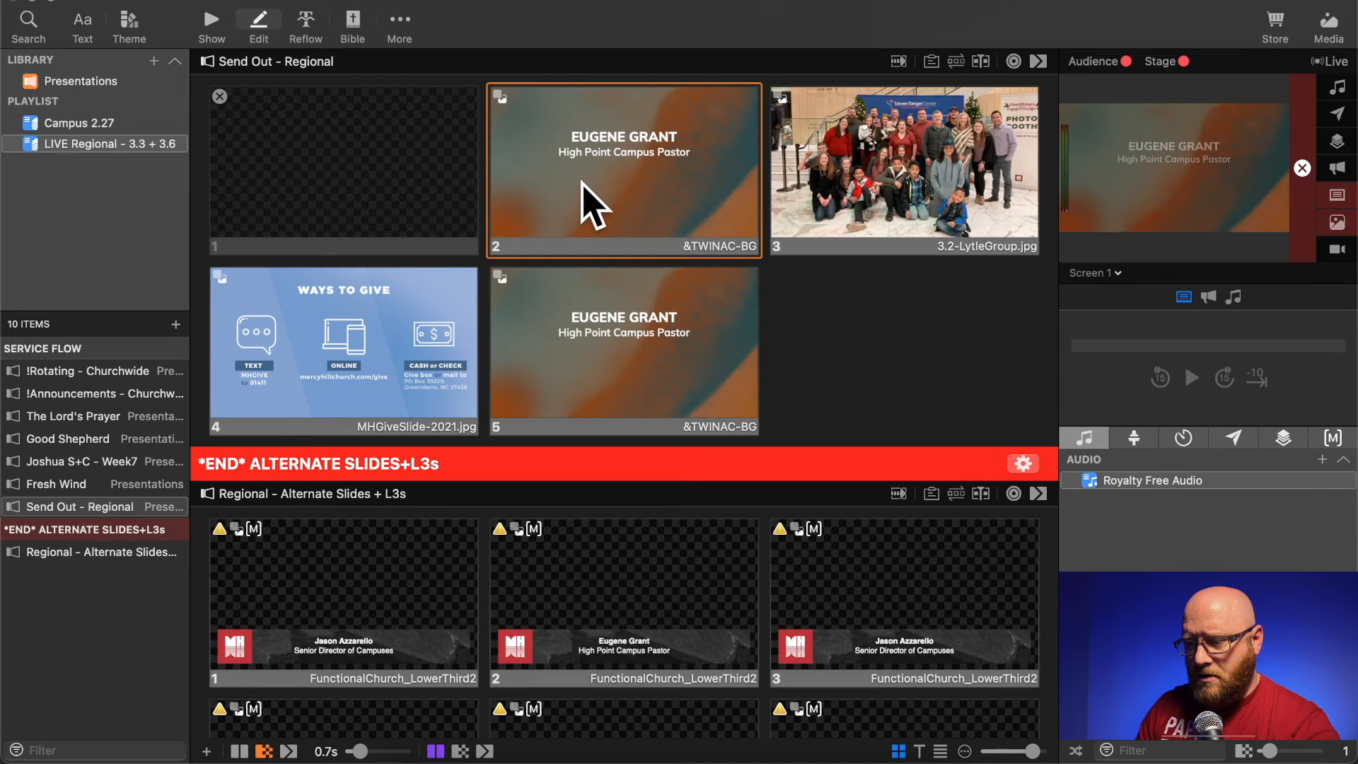
pyautogui.click(205, 25)
pyautogui.click(332, 158)
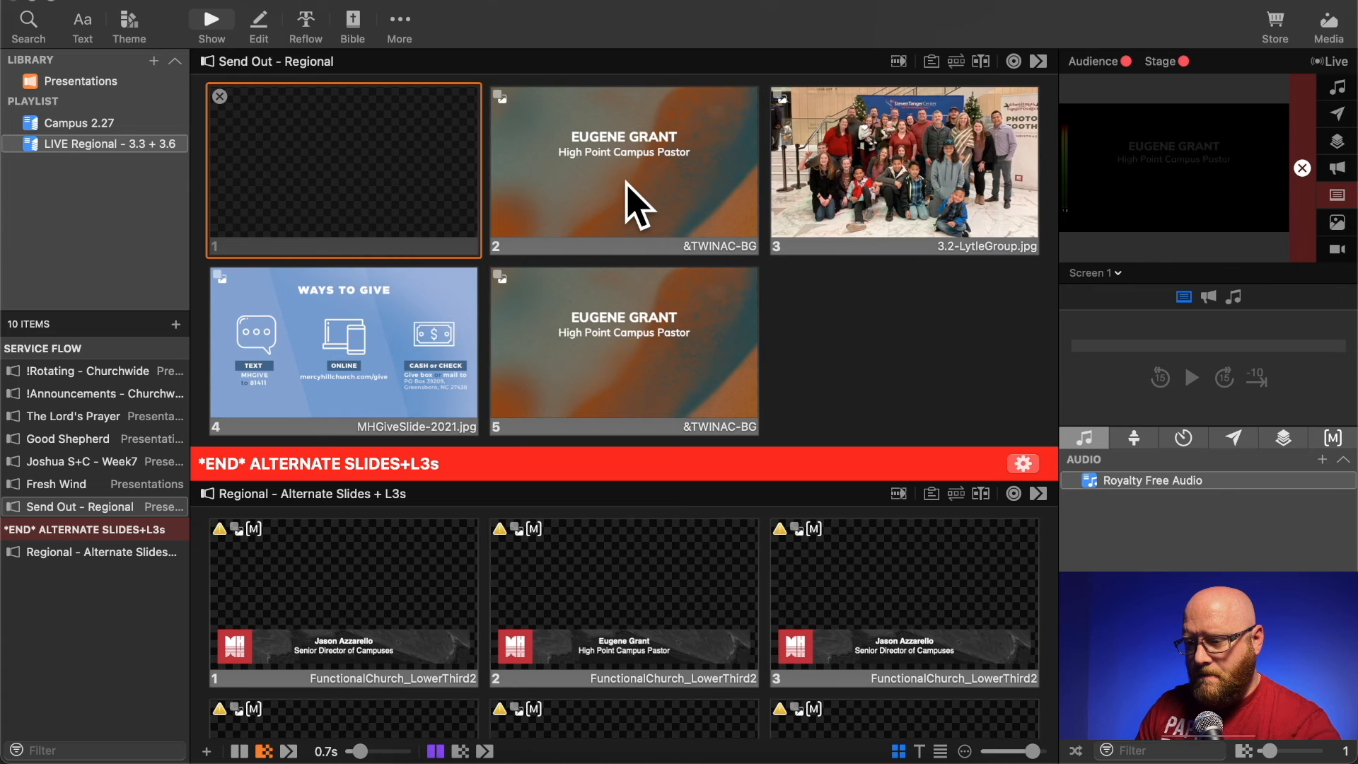
pyautogui.click(637, 205)
pyautogui.click(394, 197)
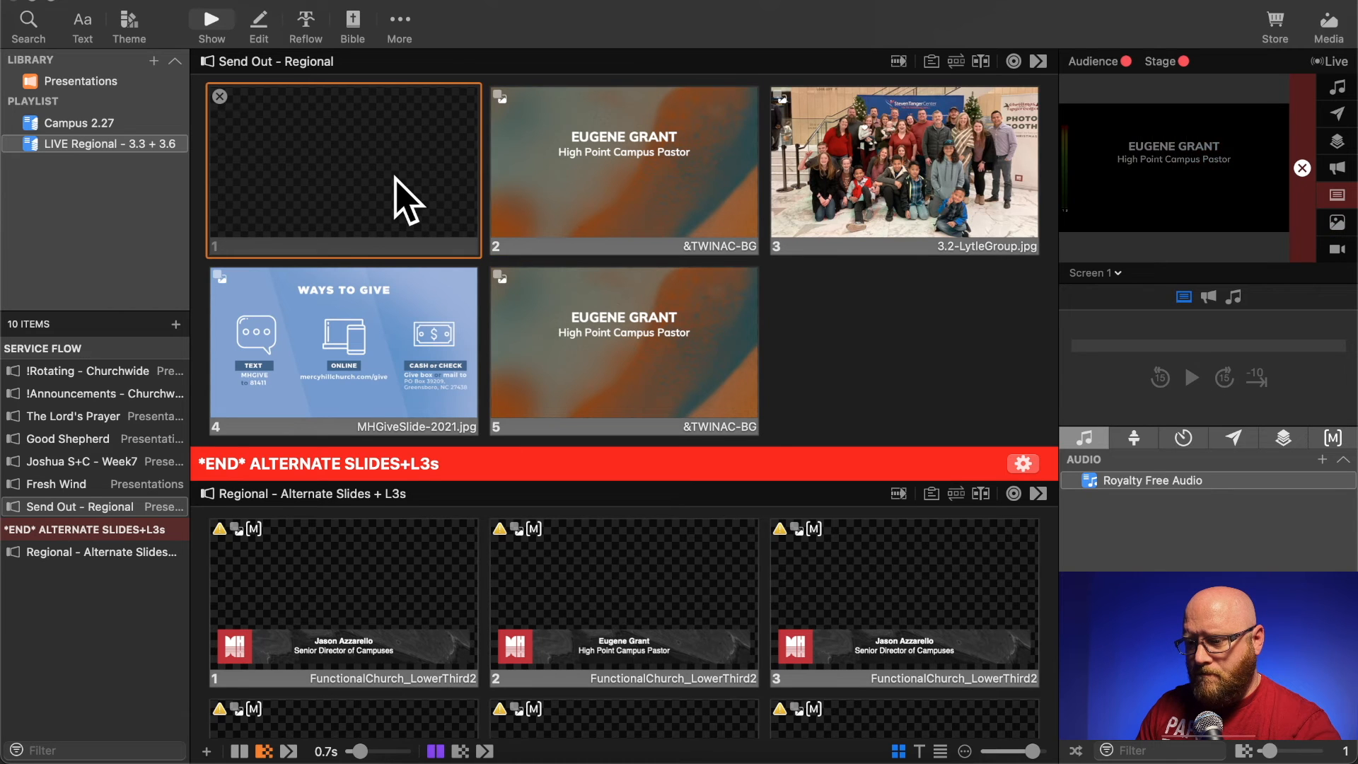
# - View the text of slide 2 in Quick Edit and close the Quick Edit window
pyautogui.rightClick(502, 172)
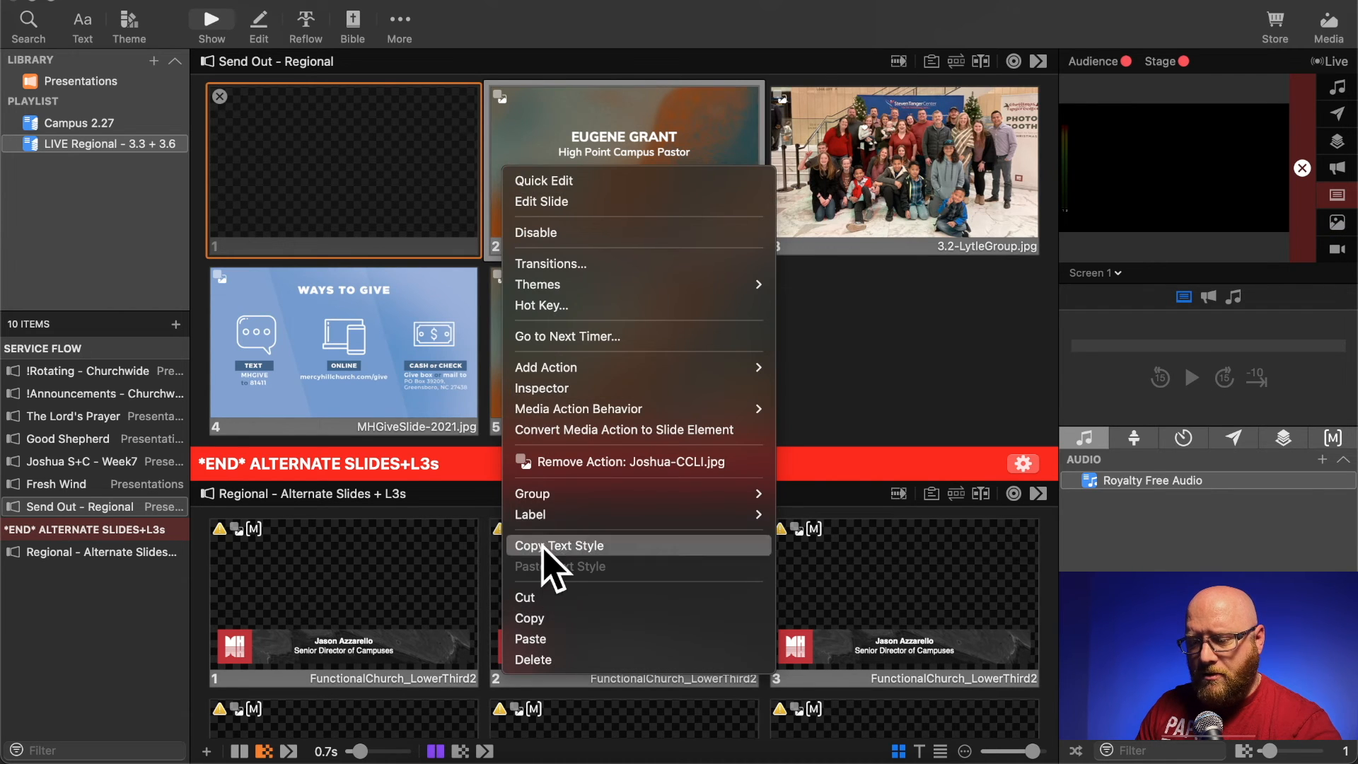
pyautogui.click(566, 182)
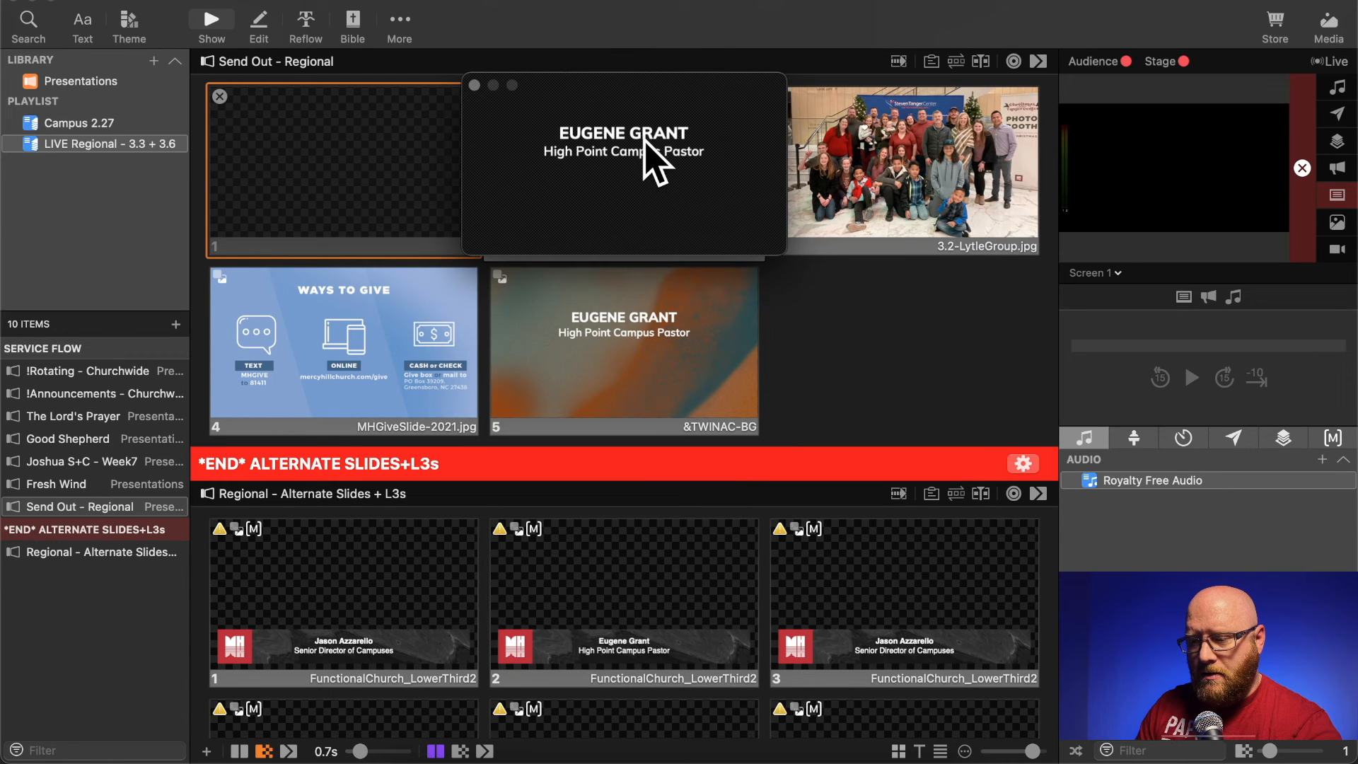
pyautogui.click(475, 84)
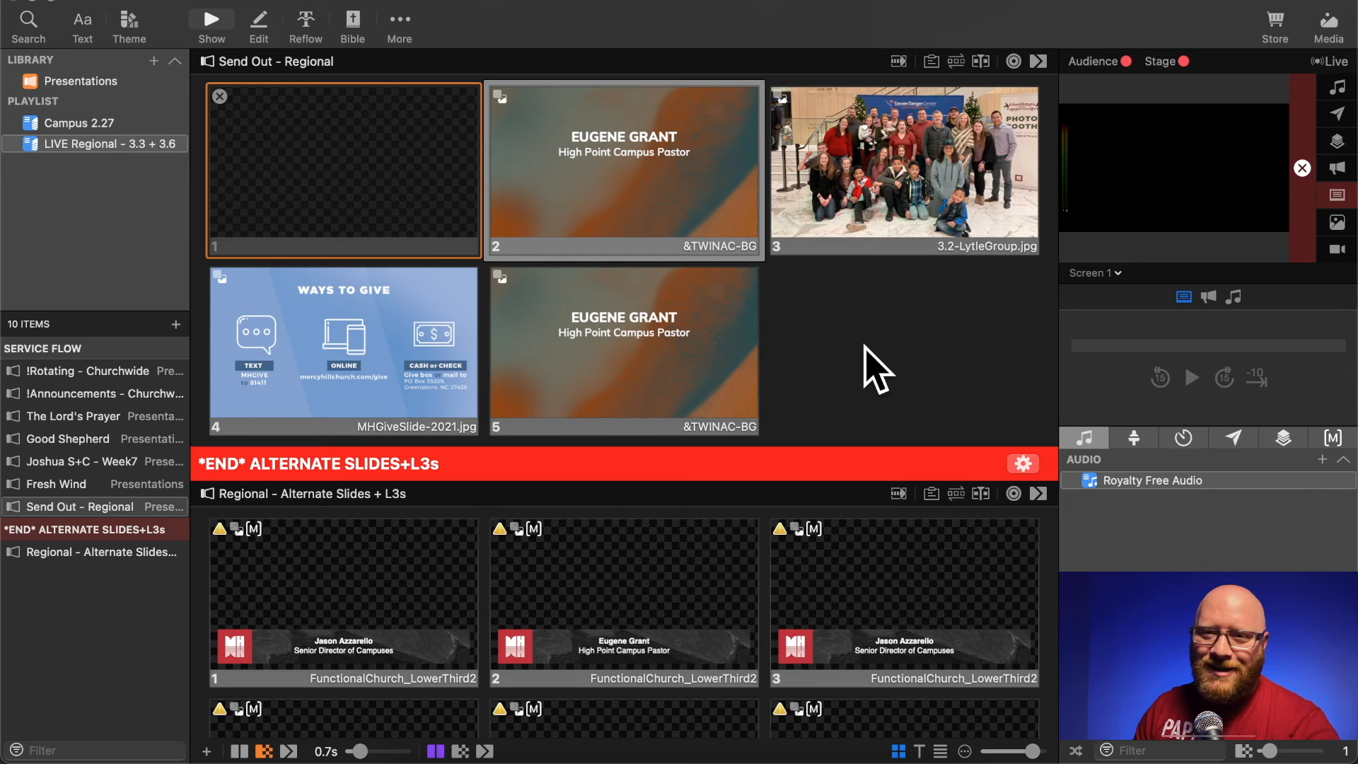
pyautogui.scroll(-2, 877, 368)
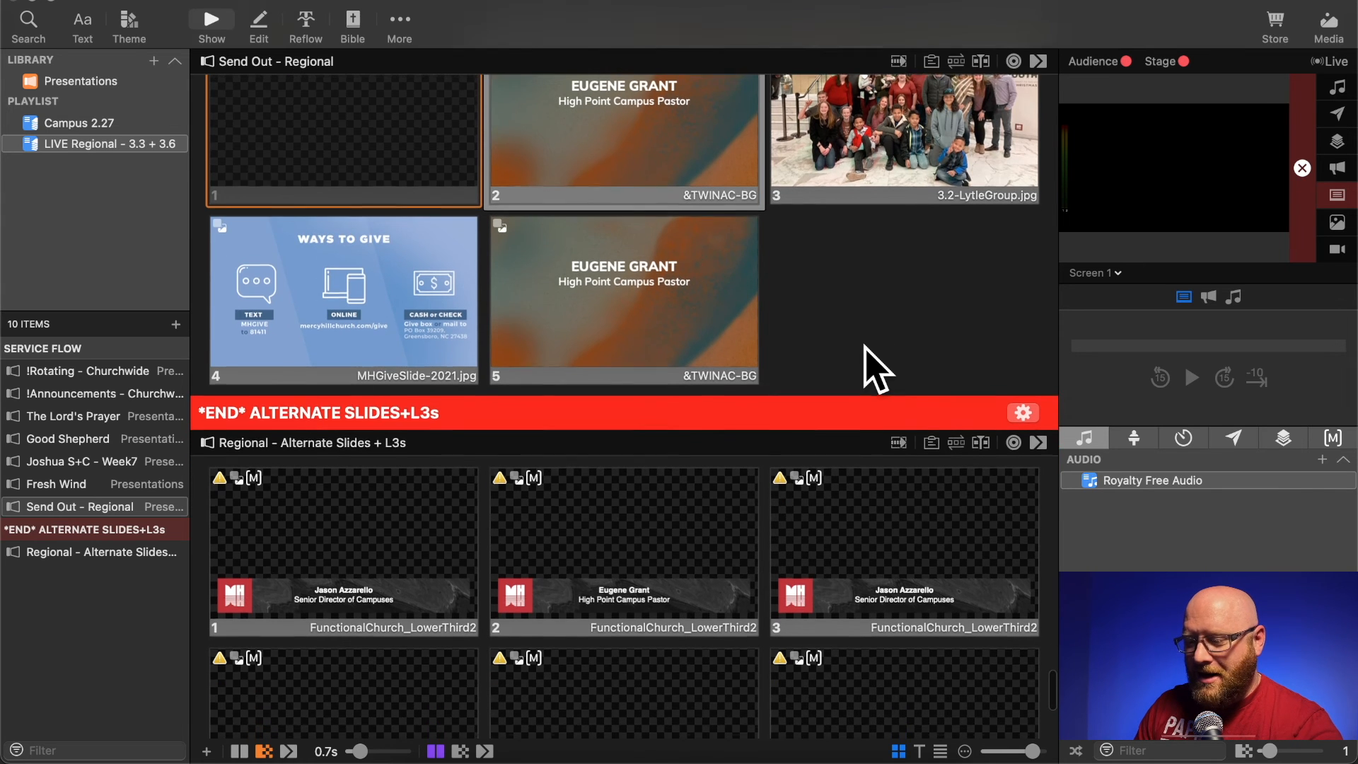
pyautogui.scroll(3, 877, 368)
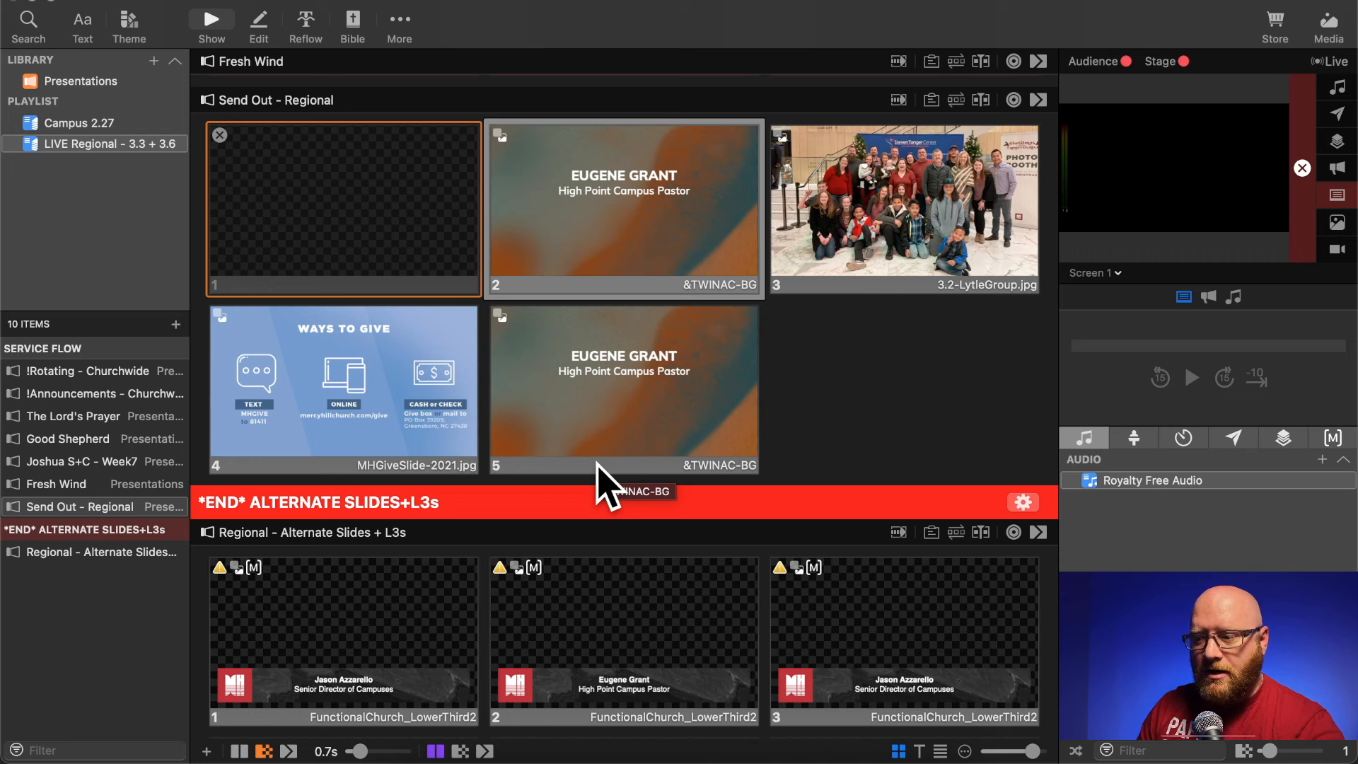
pyautogui.scroll(-3, 692, 396)
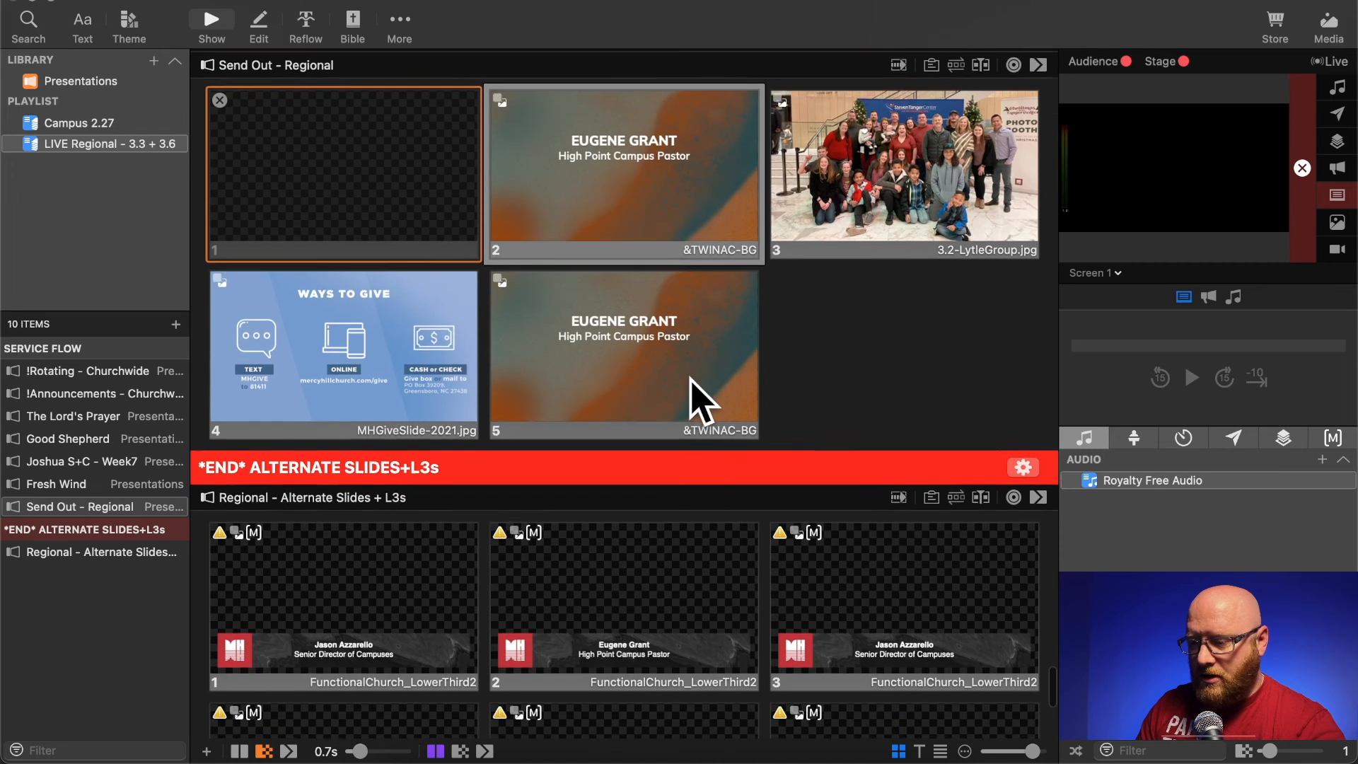
pyautogui.rightClick(340, 158)
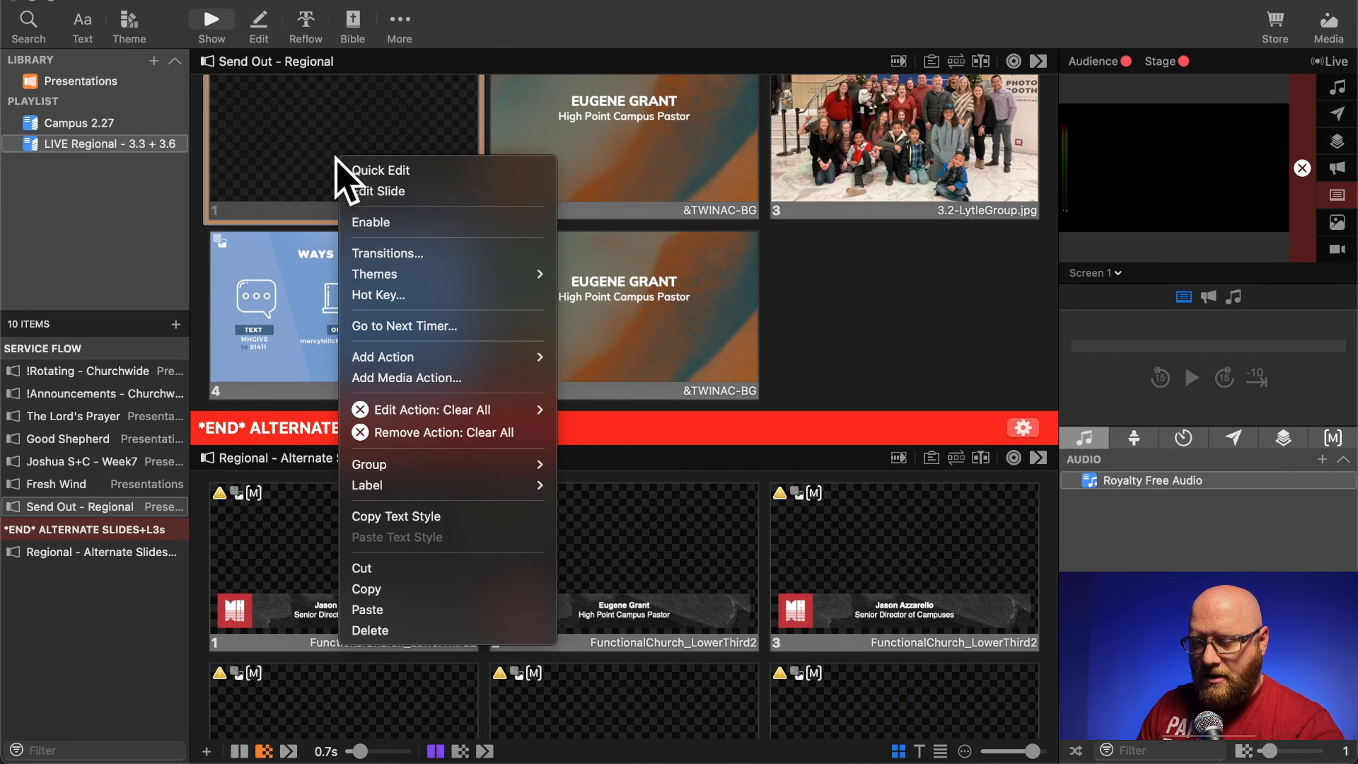
pyautogui.click(924, 331)
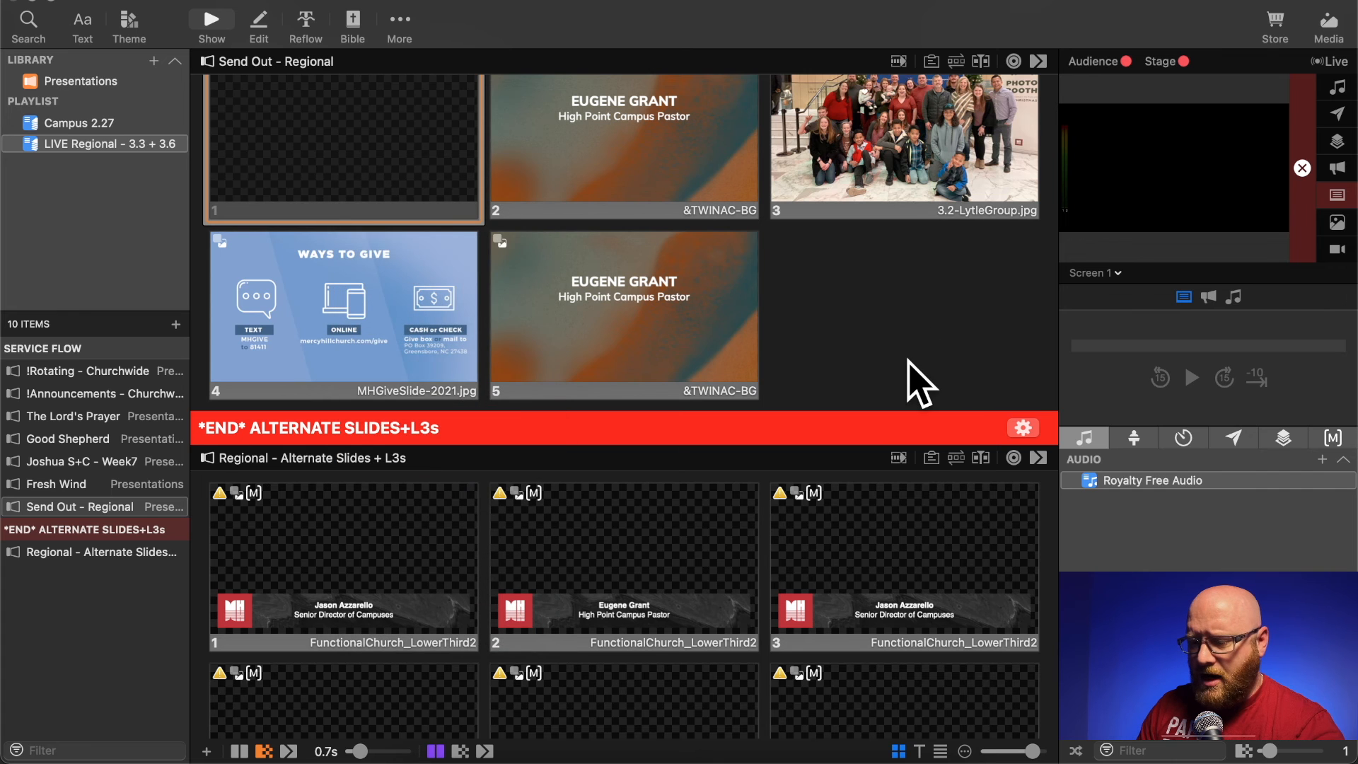
# - Delete the *END* ALTERNATE SLIDES+L3s header and the Regional - Alternate Slides + L3s presentation from the playlist
pyautogui.scroll(-5, 920, 382)
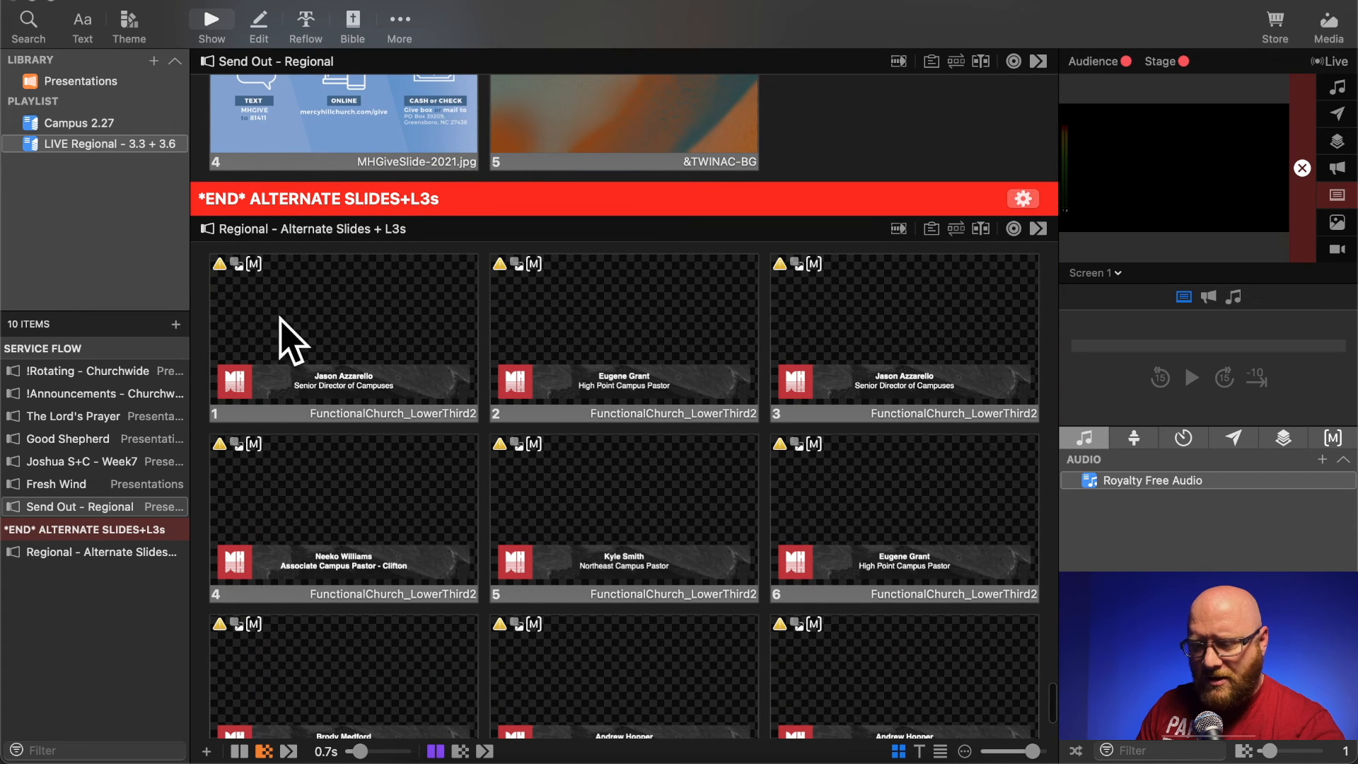
pyautogui.click(70, 530)
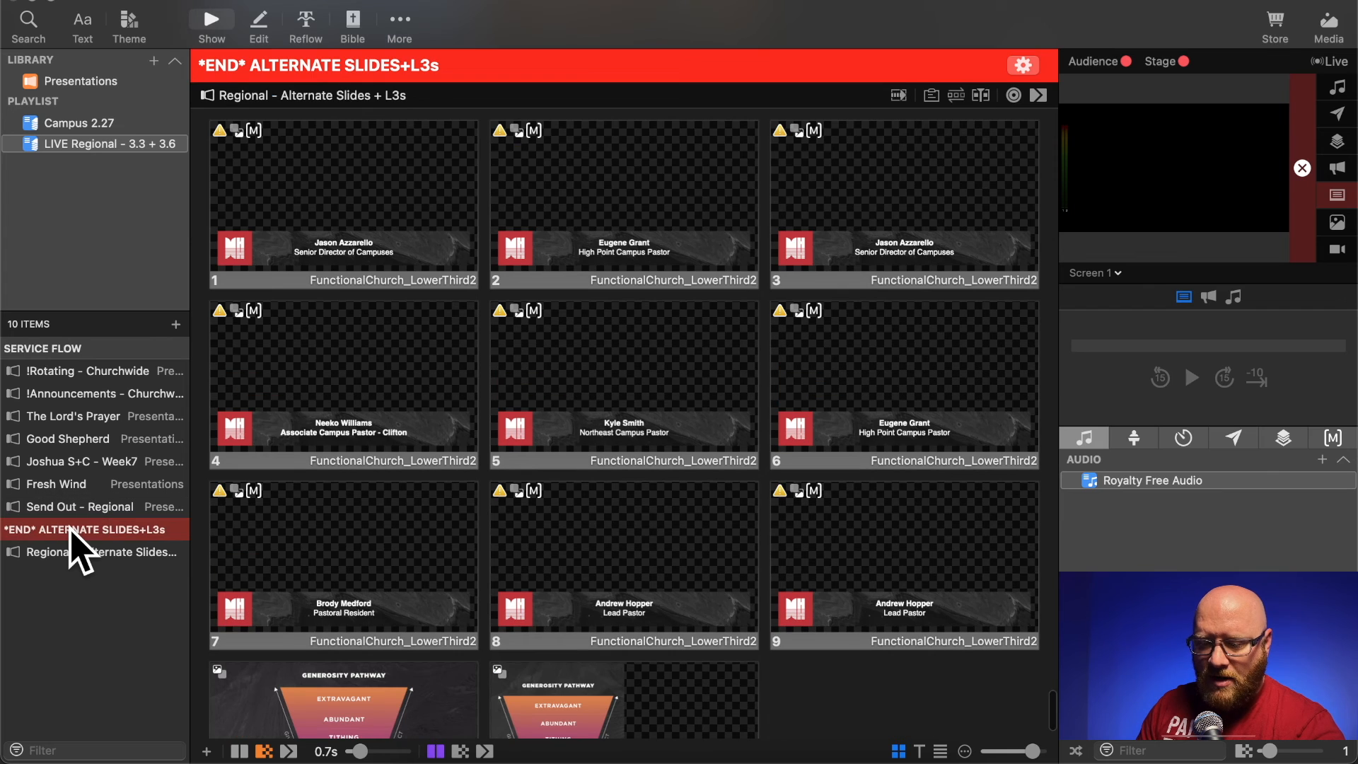
pyautogui.rightClick(71, 532)
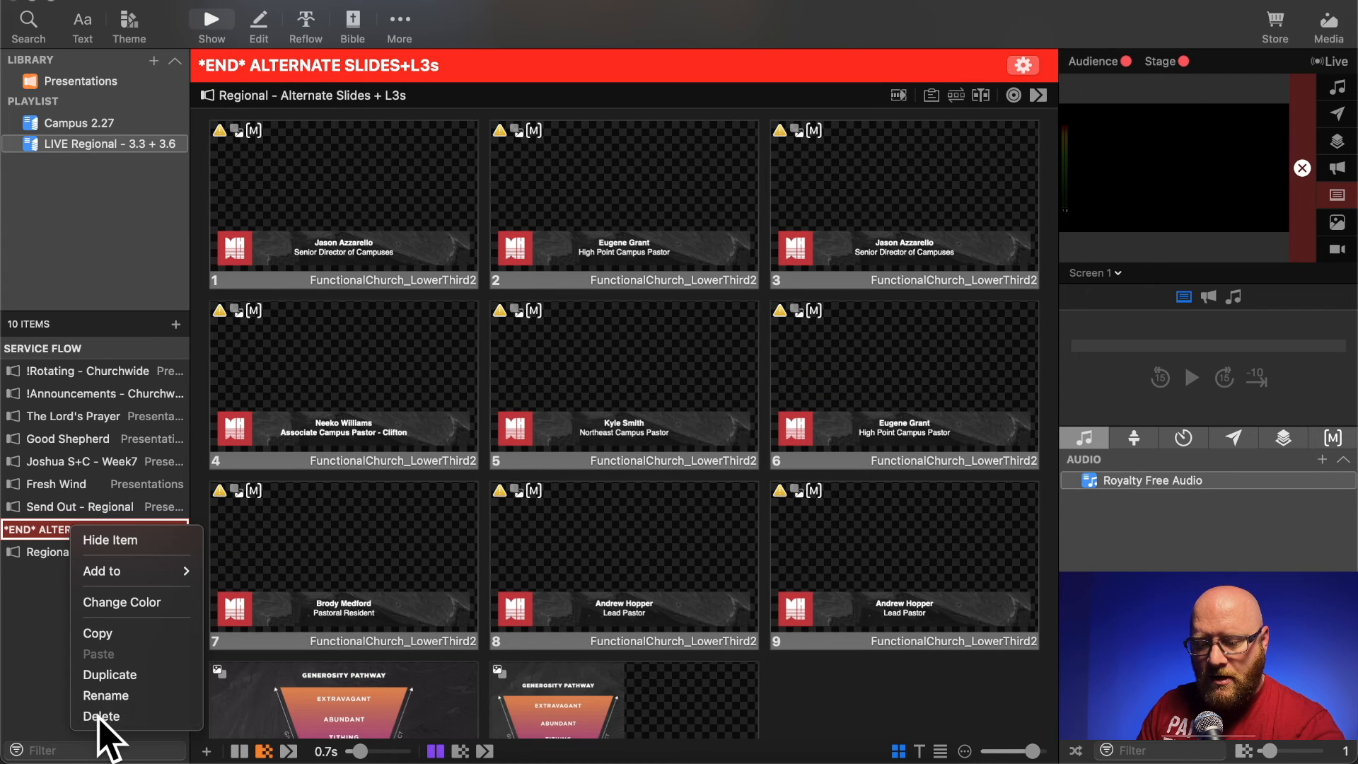
pyautogui.click(102, 715)
pyautogui.rightClick(62, 532)
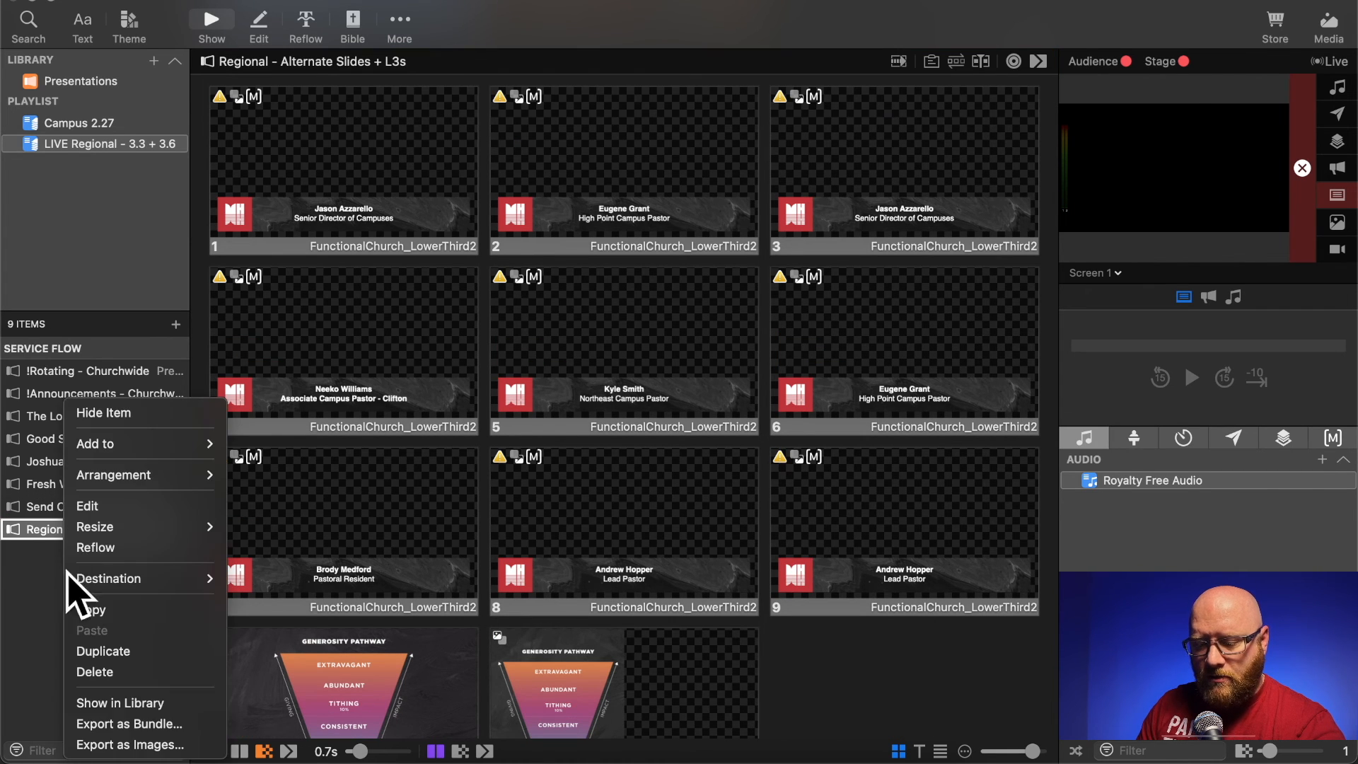
pyautogui.click(94, 671)
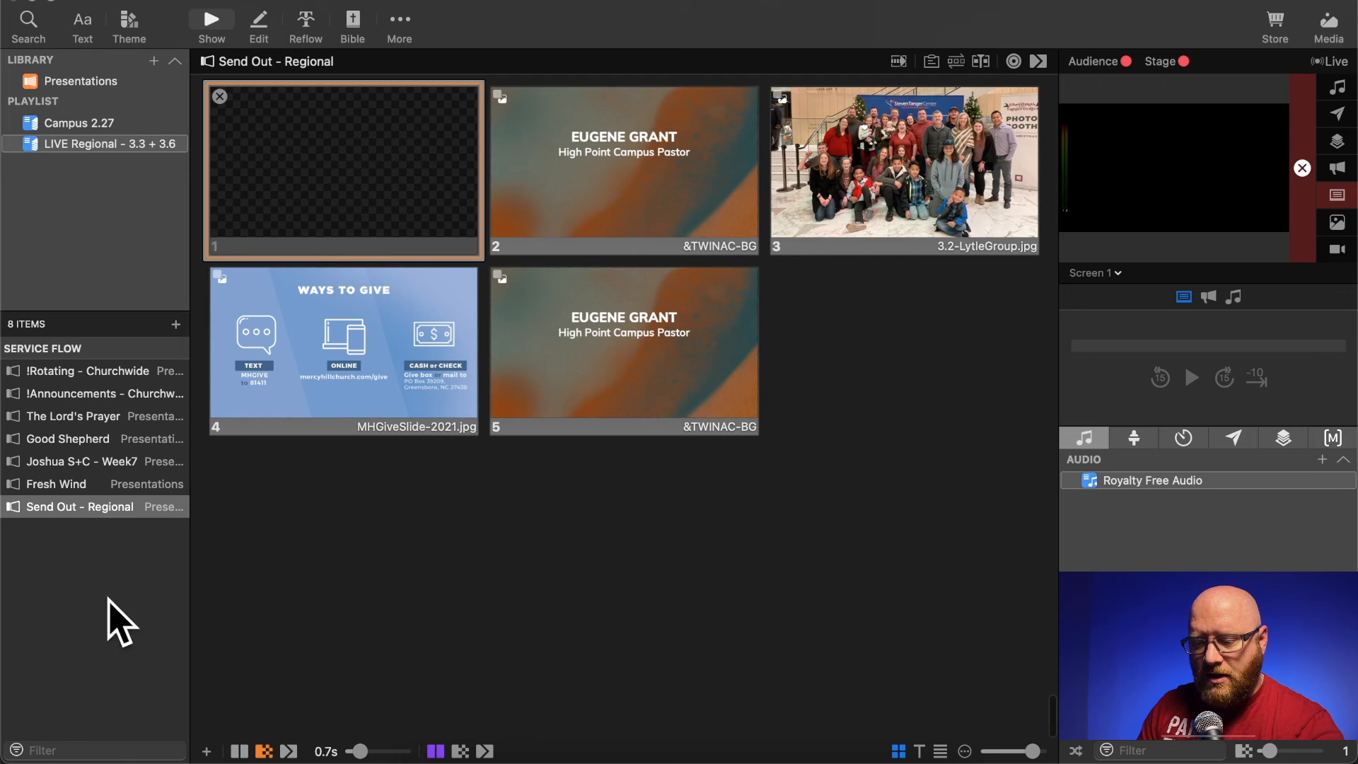
# - Rename the LIVE Regional - 3.3 + 3.6 playlist to Campus 3.3
pyautogui.scroll(5, 521, 409)
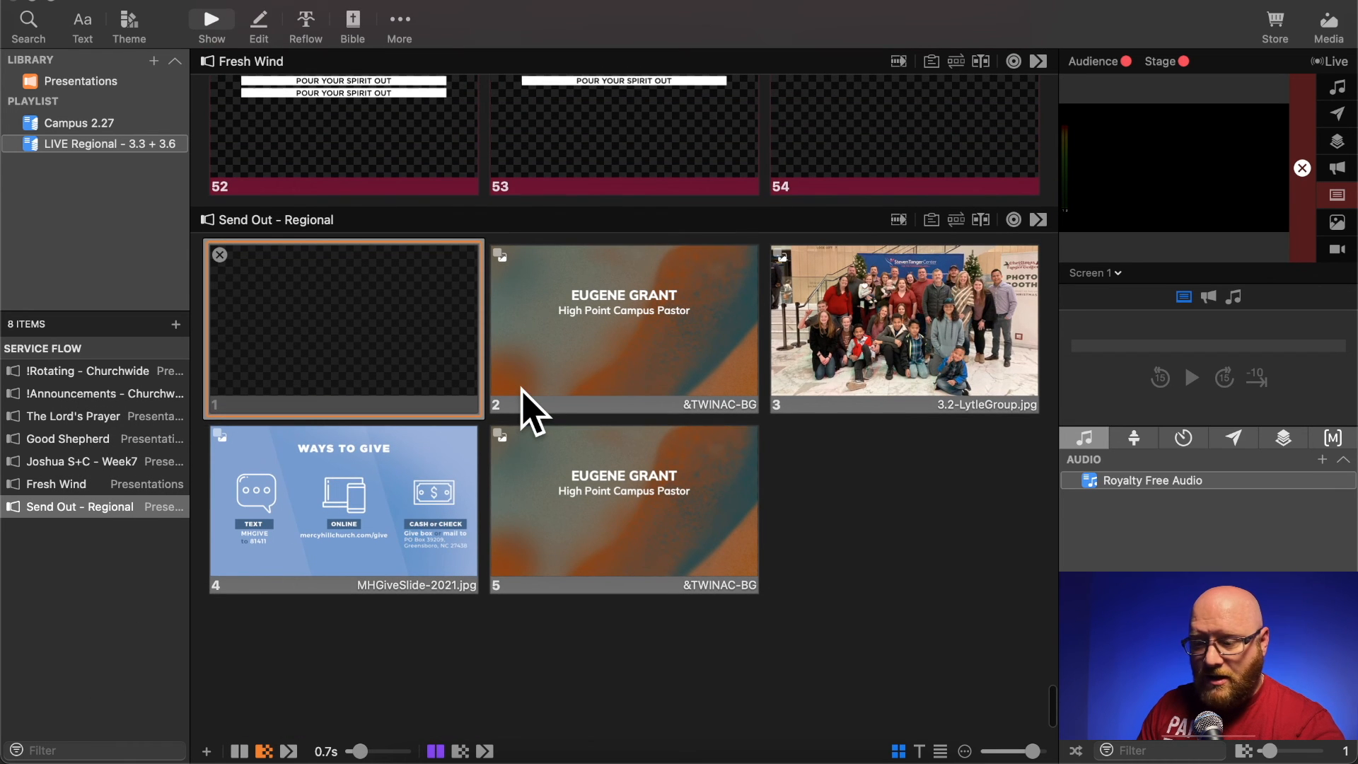
pyautogui.click(58, 372)
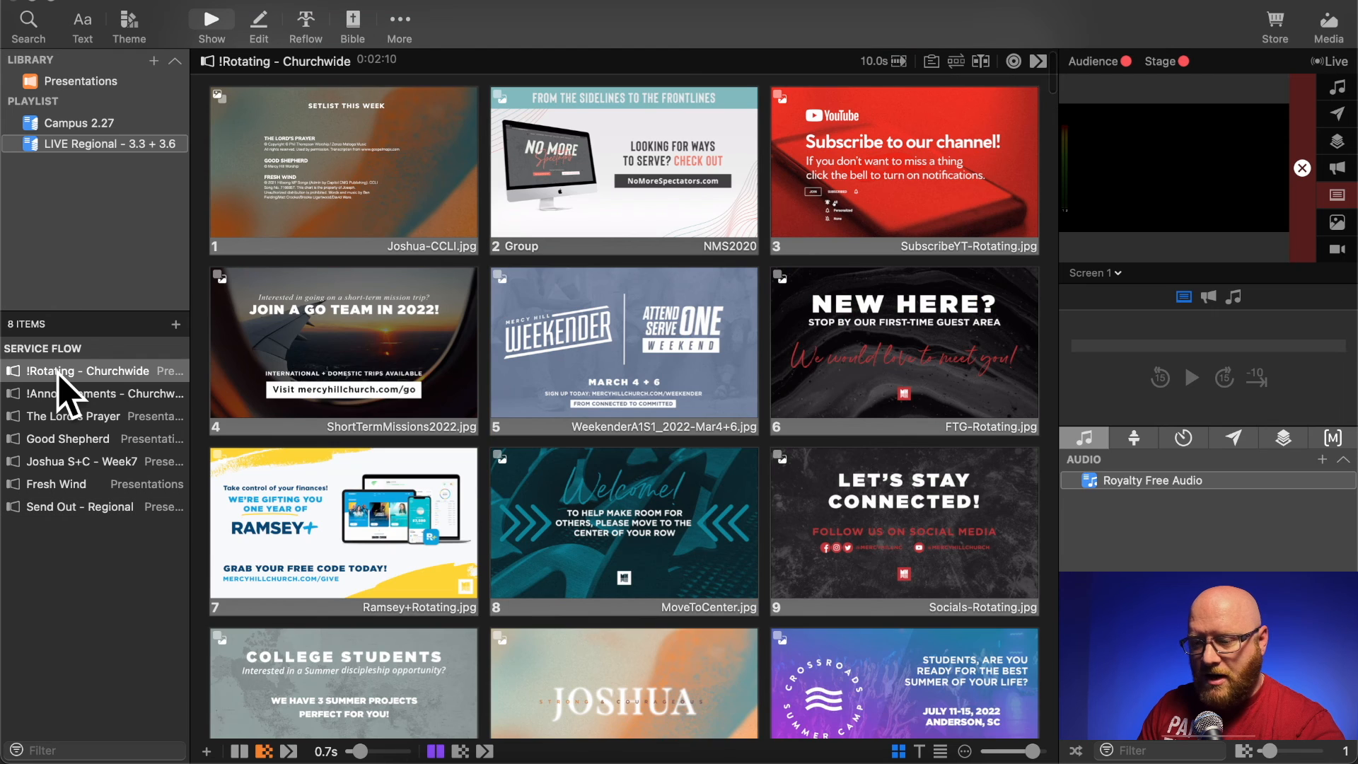
pyautogui.click(90, 145)
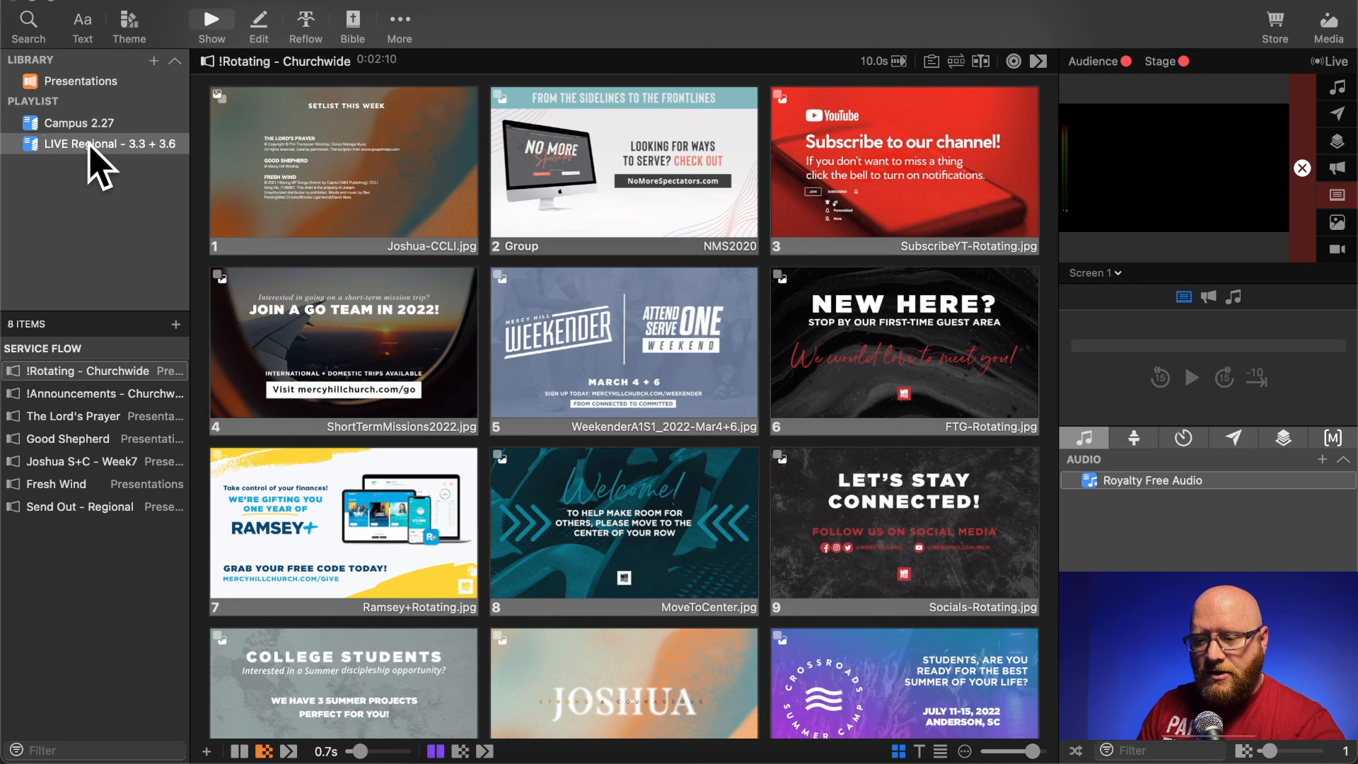
pyautogui.click(89, 145)
pyautogui.write('Campus 3.3')
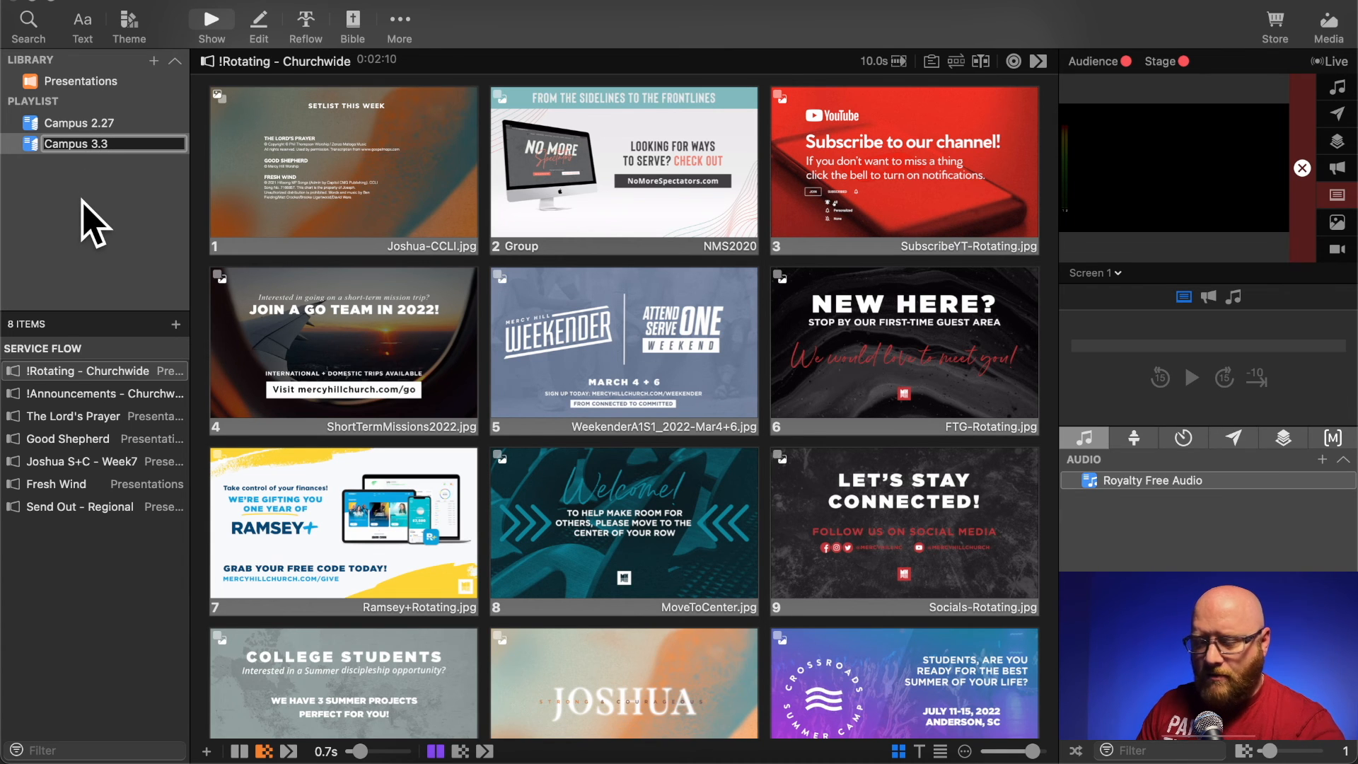
pyautogui.press('Return')
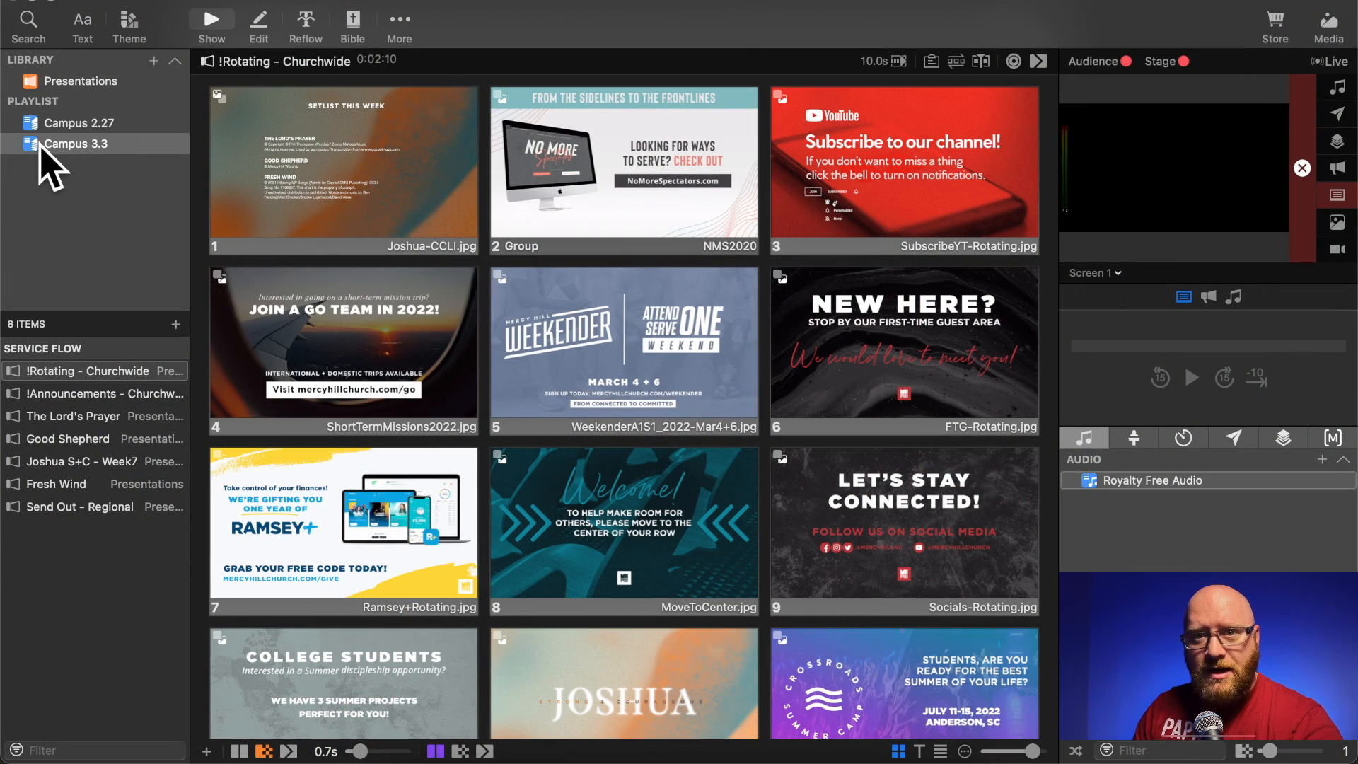
# - Examine the export options for the Campus 3.3 playlist and close the dialog without exporting
pyautogui.rightClick(75, 146)
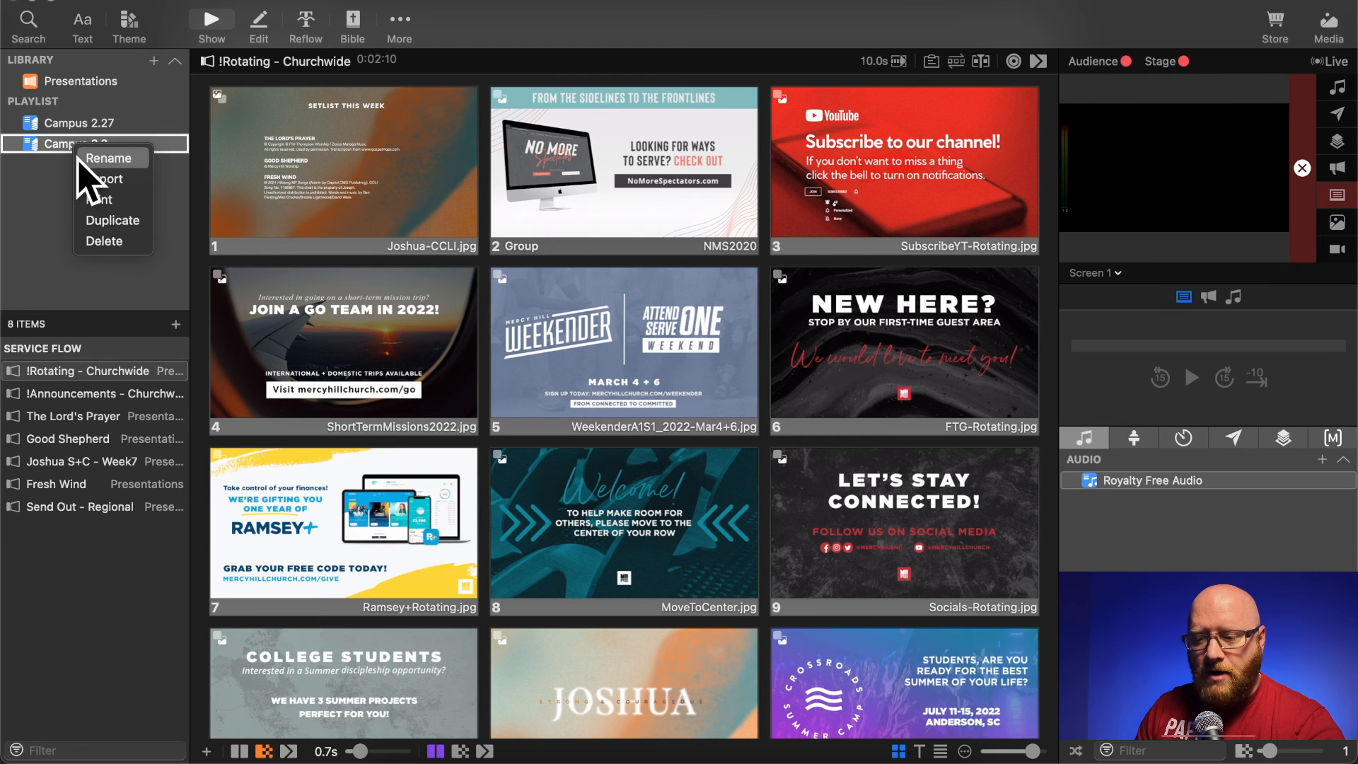
pyautogui.click(111, 182)
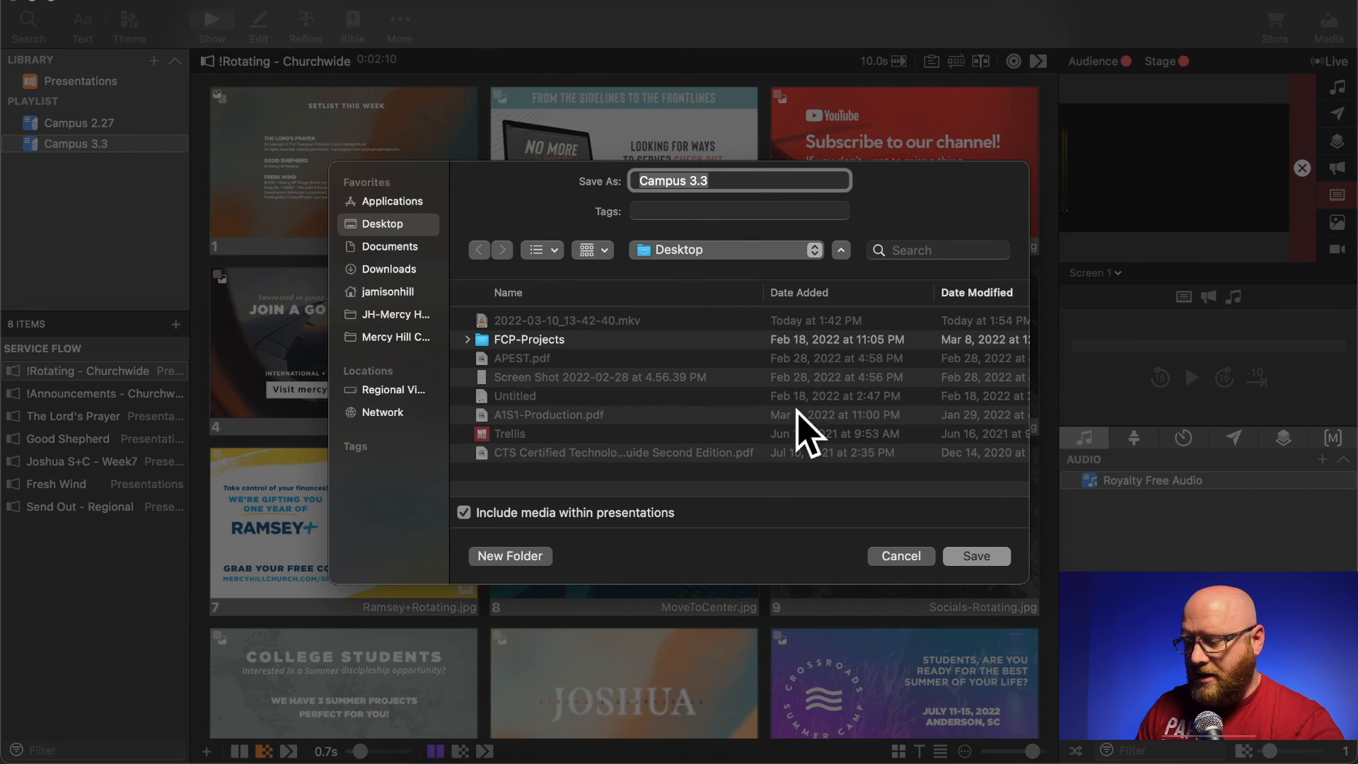
pyautogui.click(898, 558)
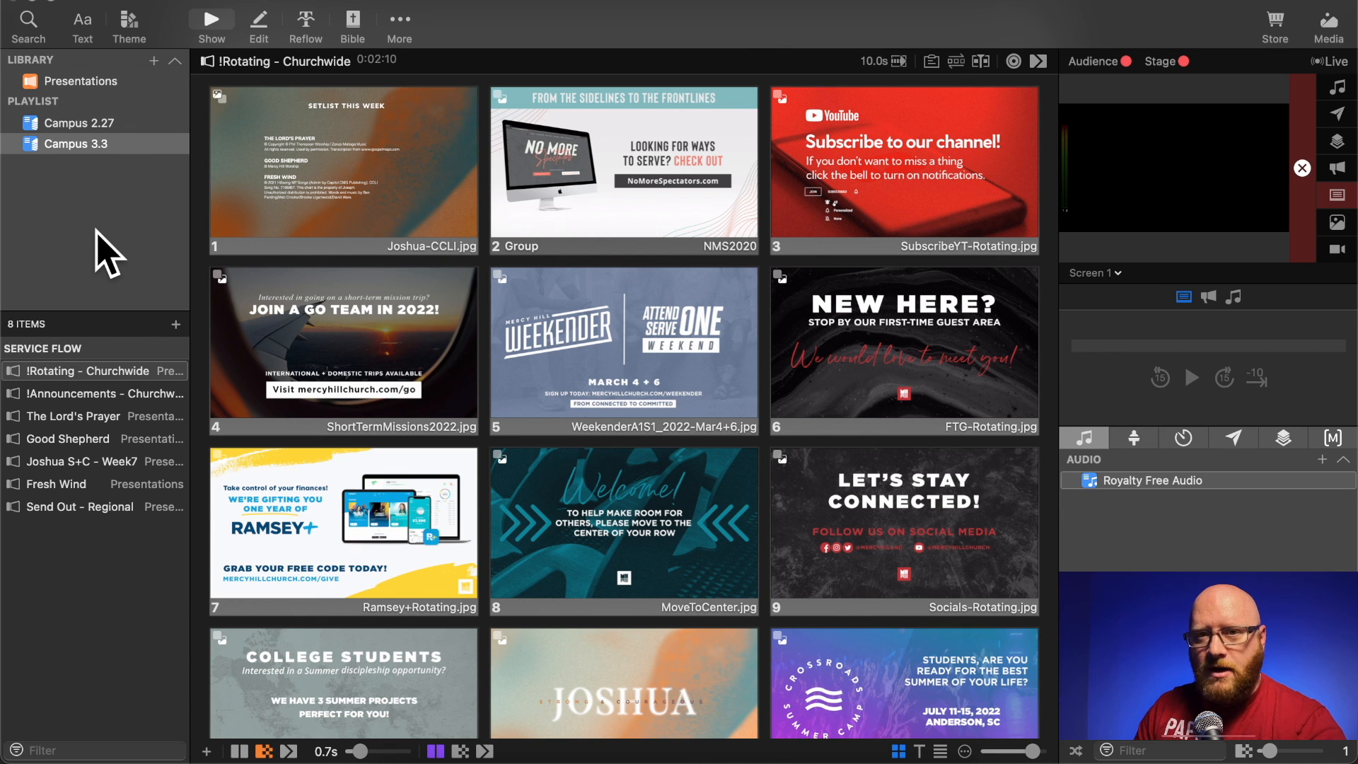
pyautogui.rightClick(67, 144)
pyautogui.click(103, 191)
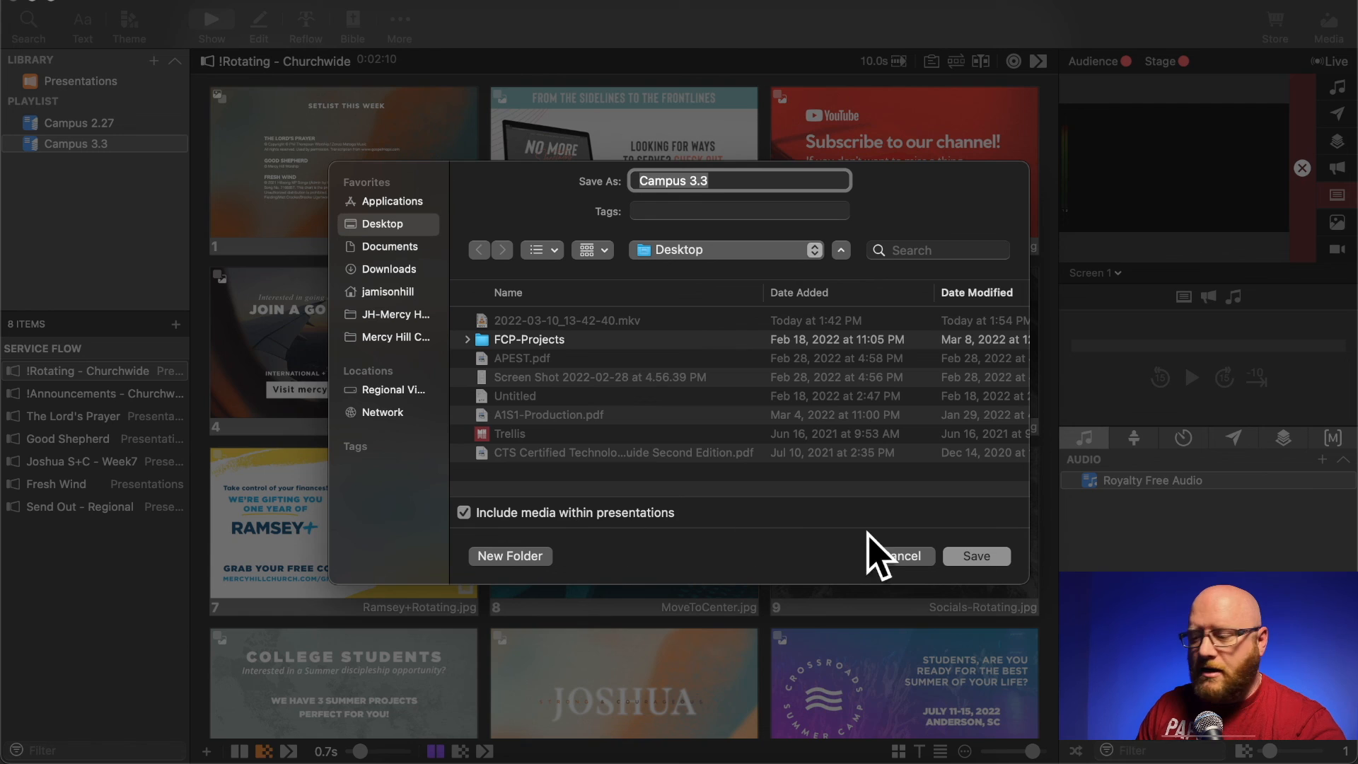
pyautogui.click(901, 556)
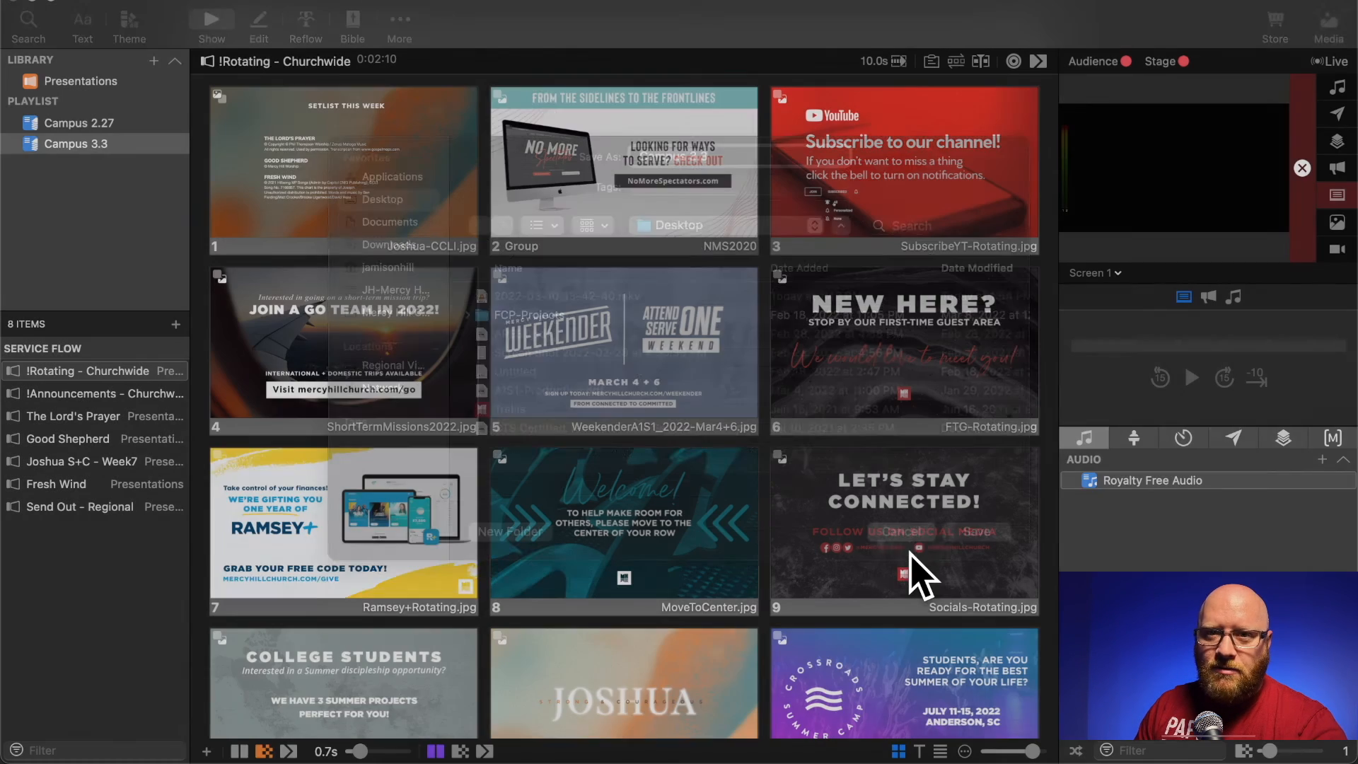